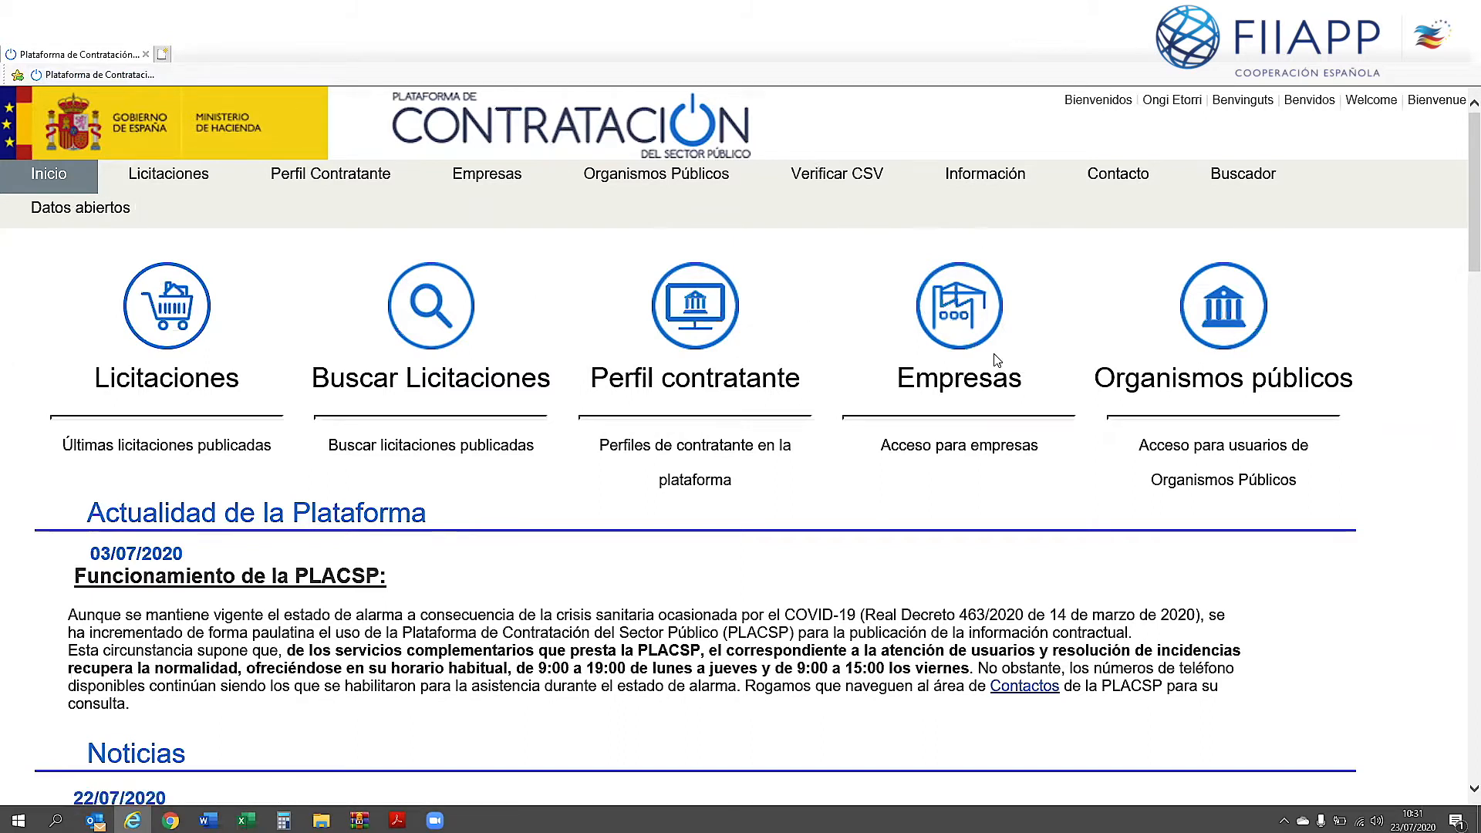
Step: Sign in to the Empresas area using the saved bidder user ID and password from autocomplete
left_click(971, 321)
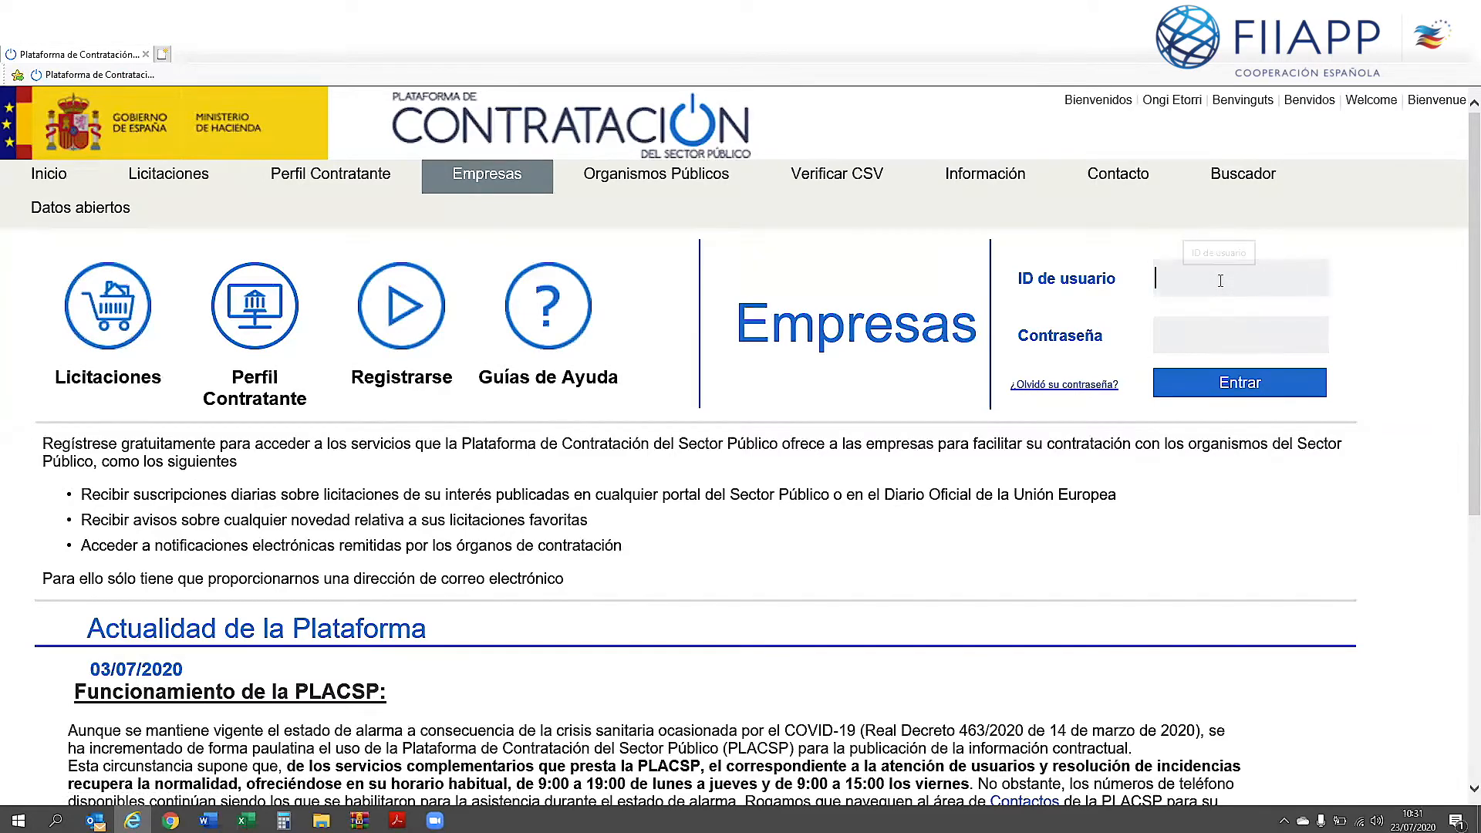
left_click(1197, 290)
type("V")
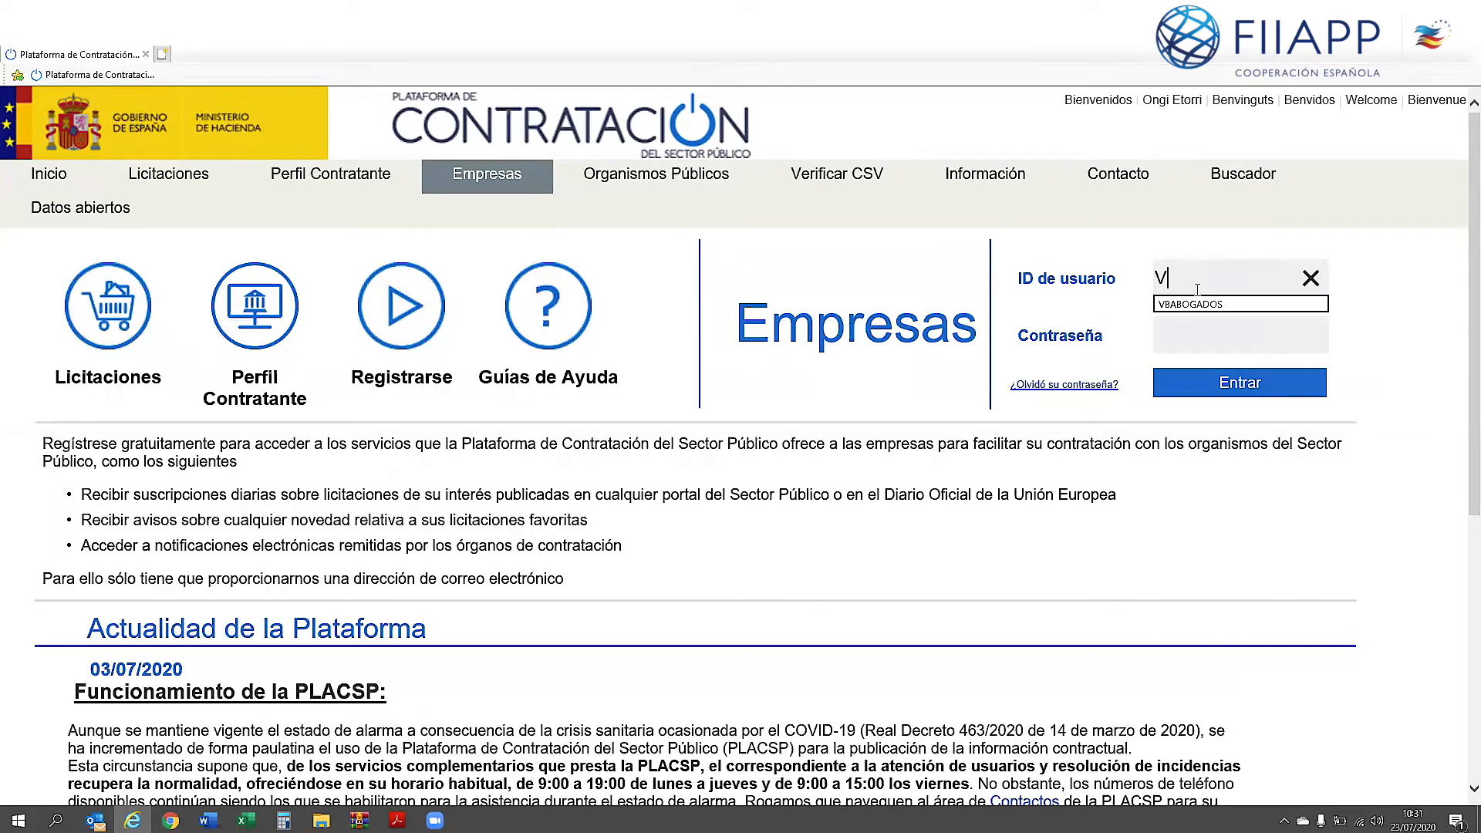
left_click(1188, 307)
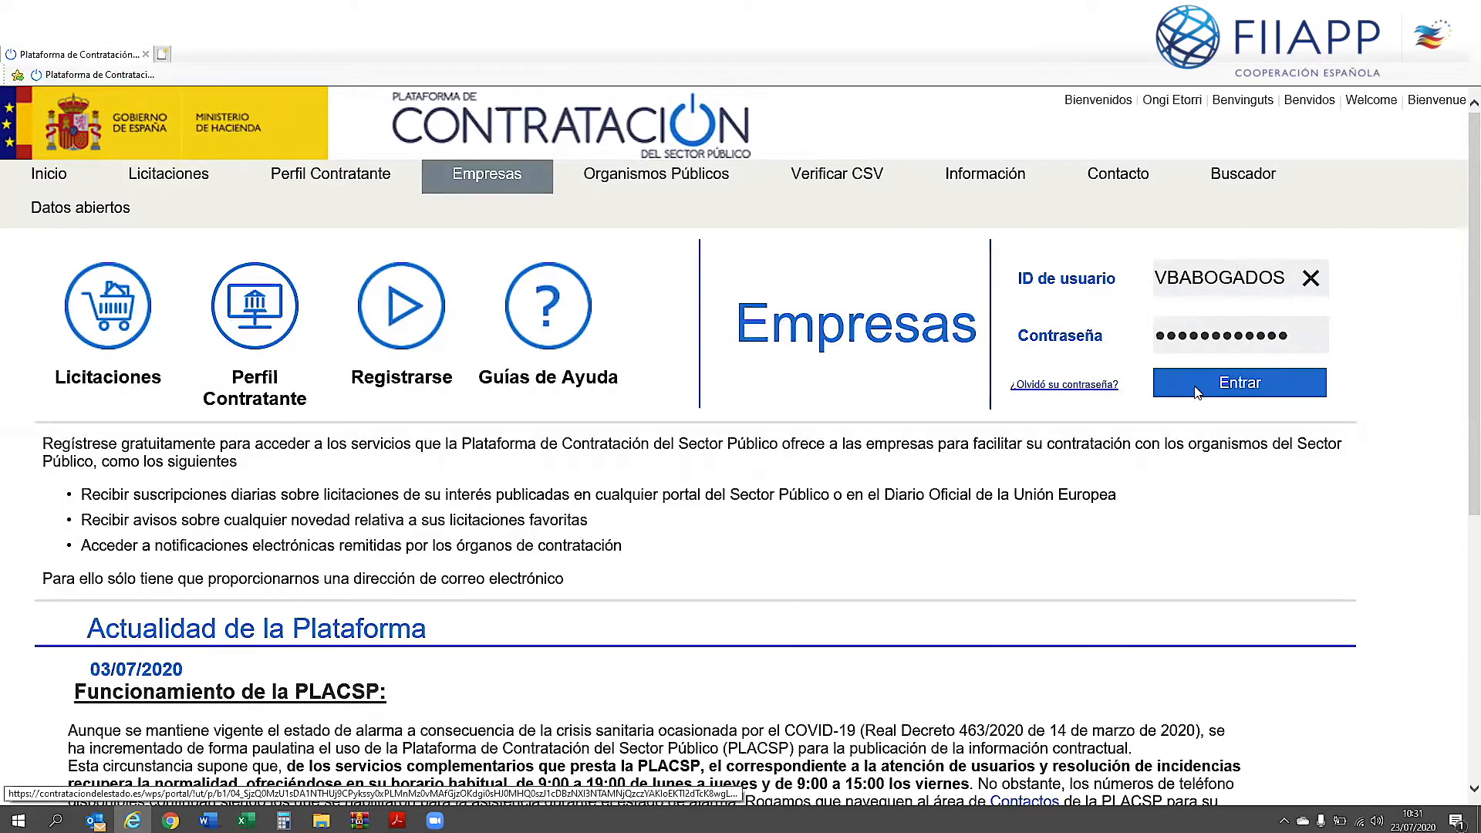
left_click(1197, 392)
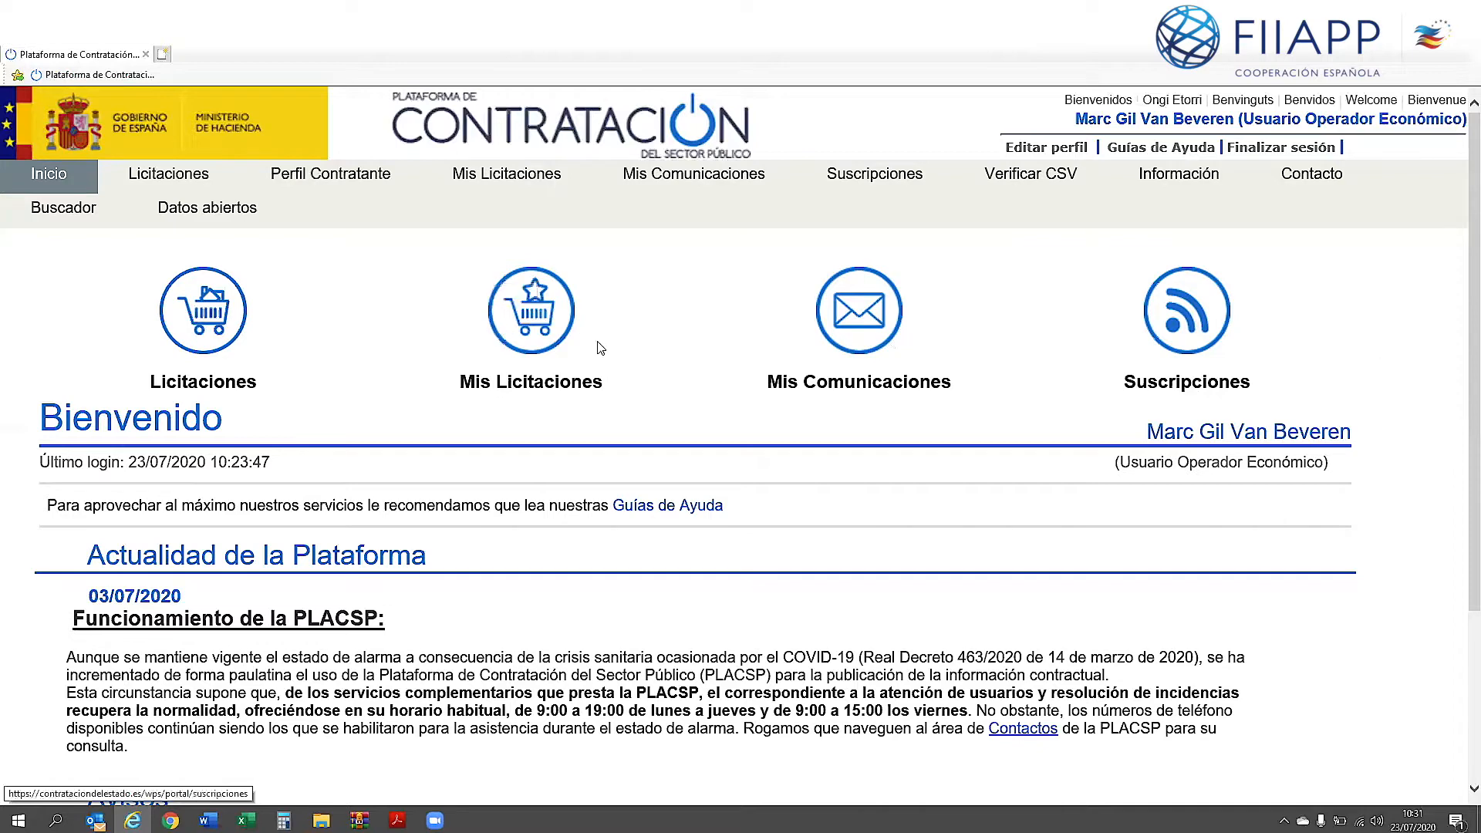
Step: Search tenders by expediente jys-2020-048 and scroll down to the single JYS-2020-048 result
left_click(203, 330)
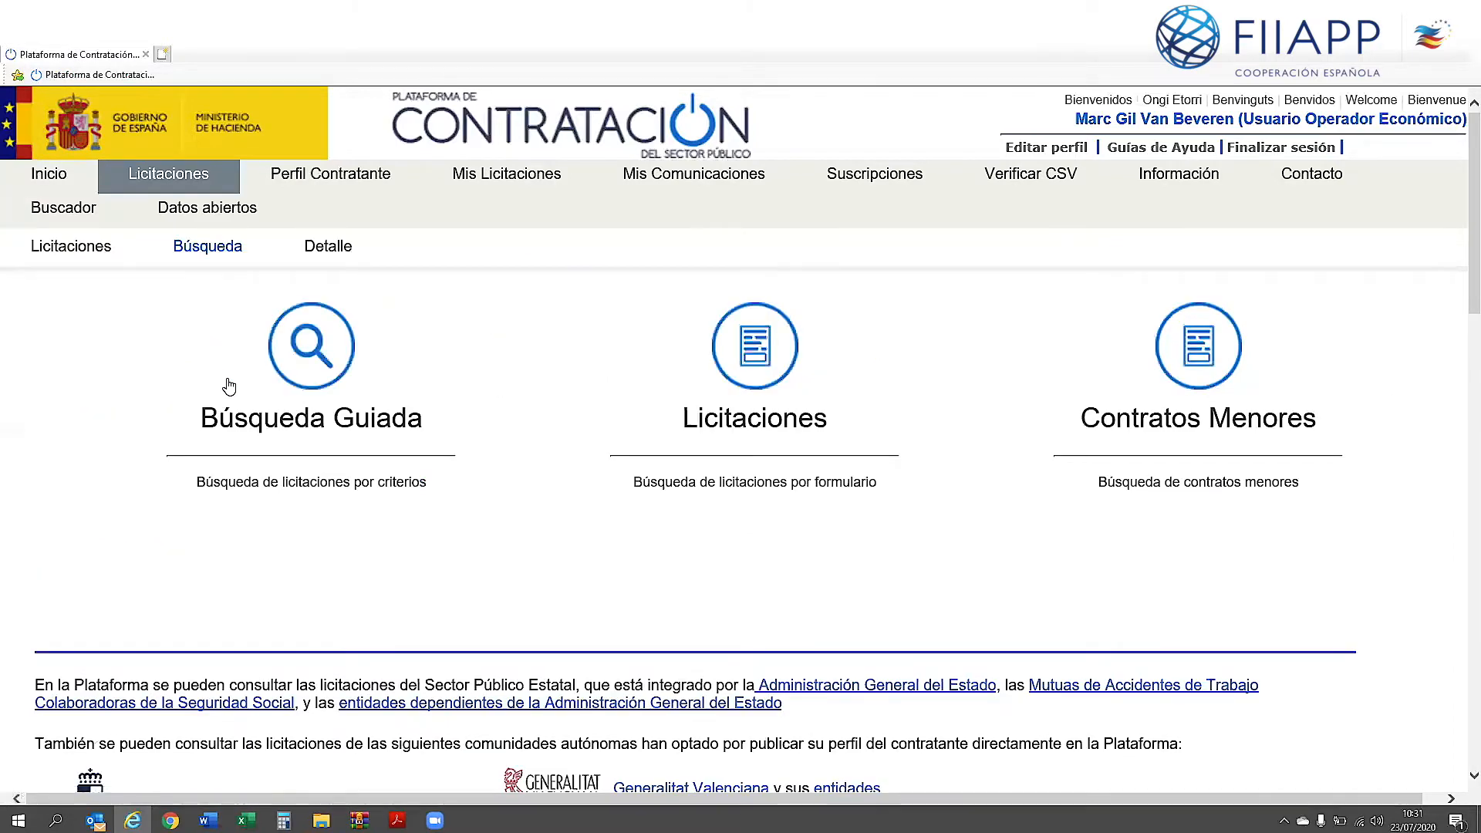
left_click(738, 360)
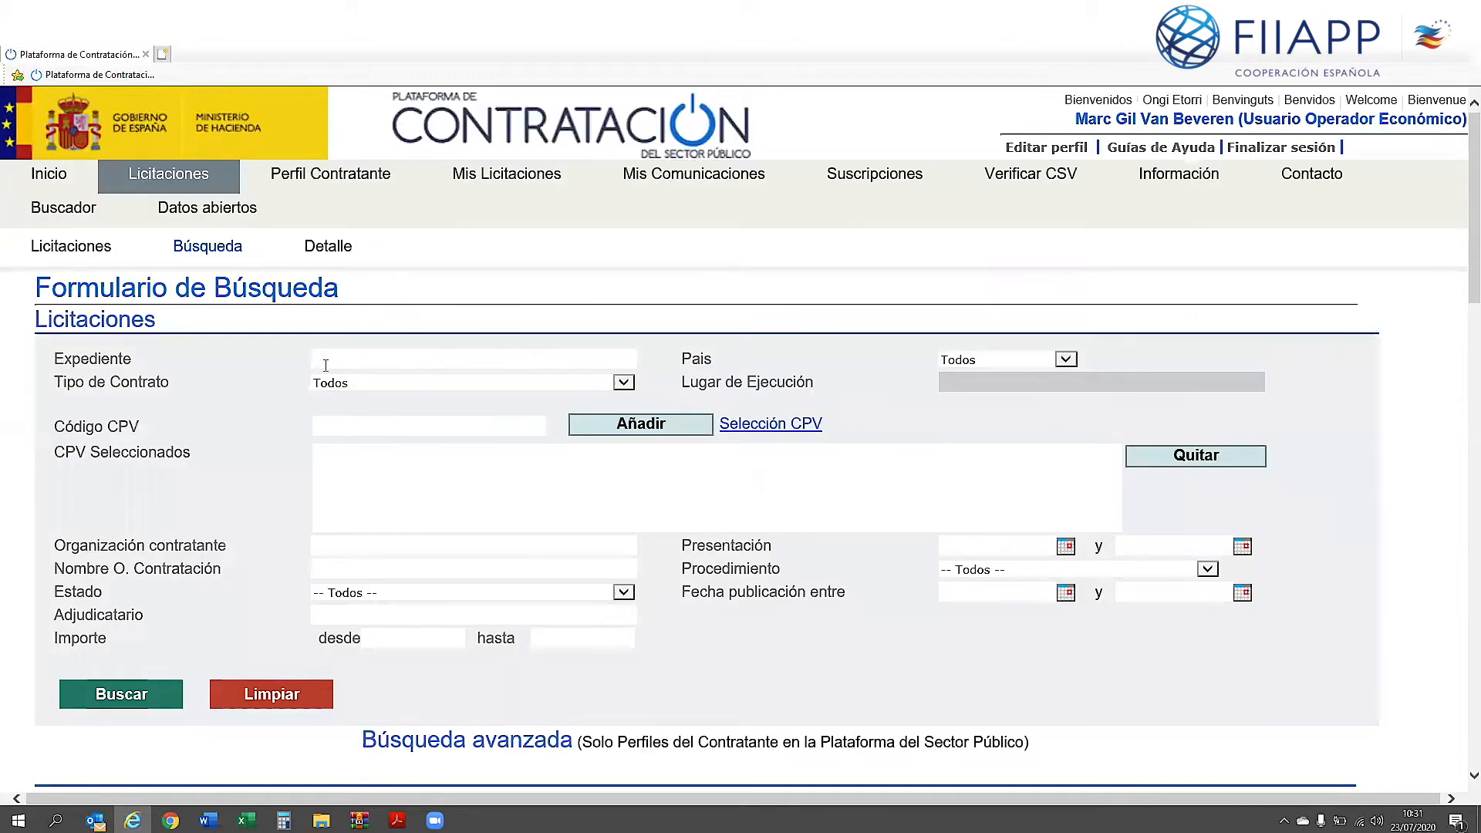
type("j")
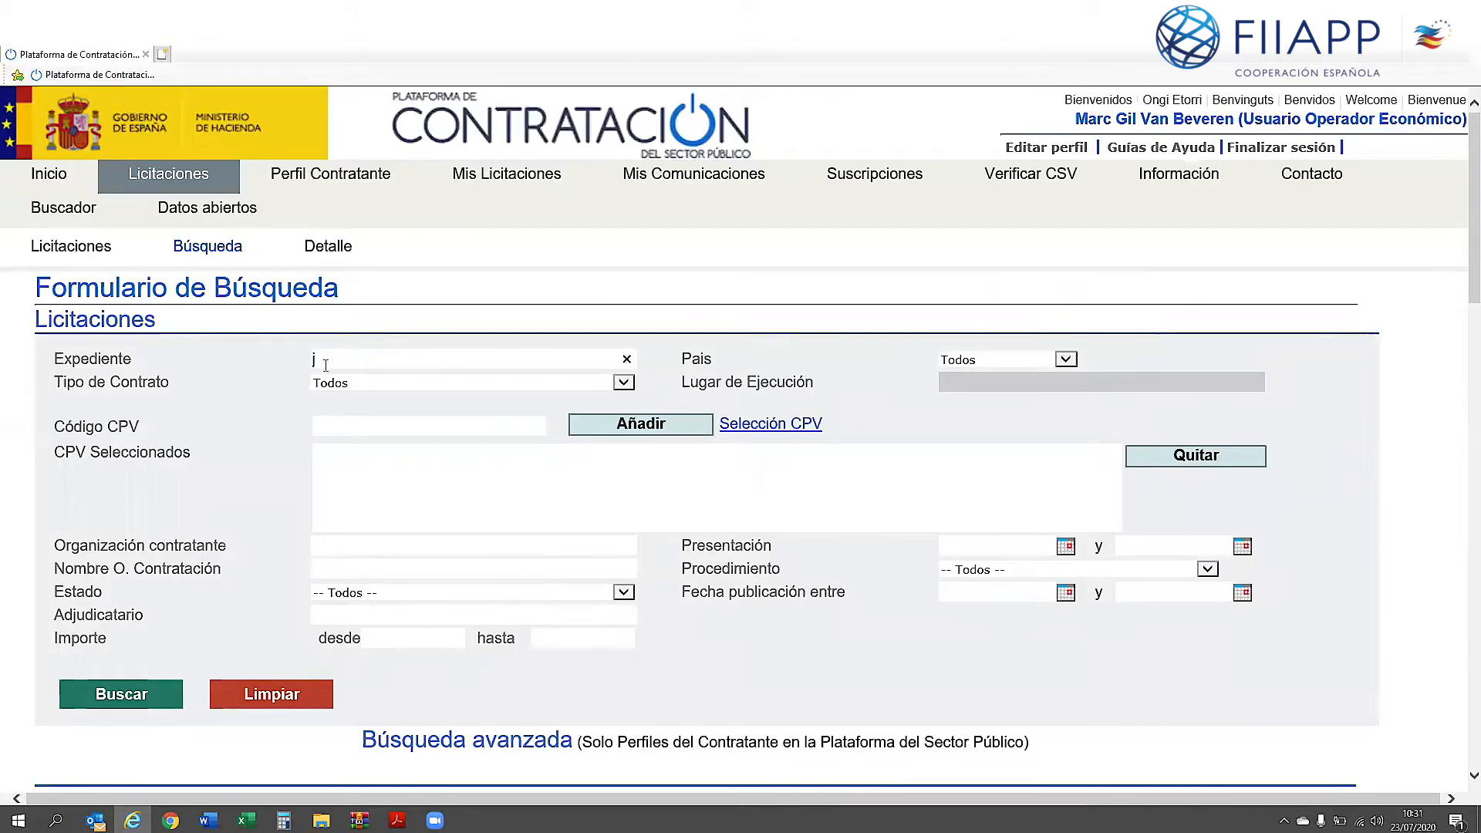
type("ys-")
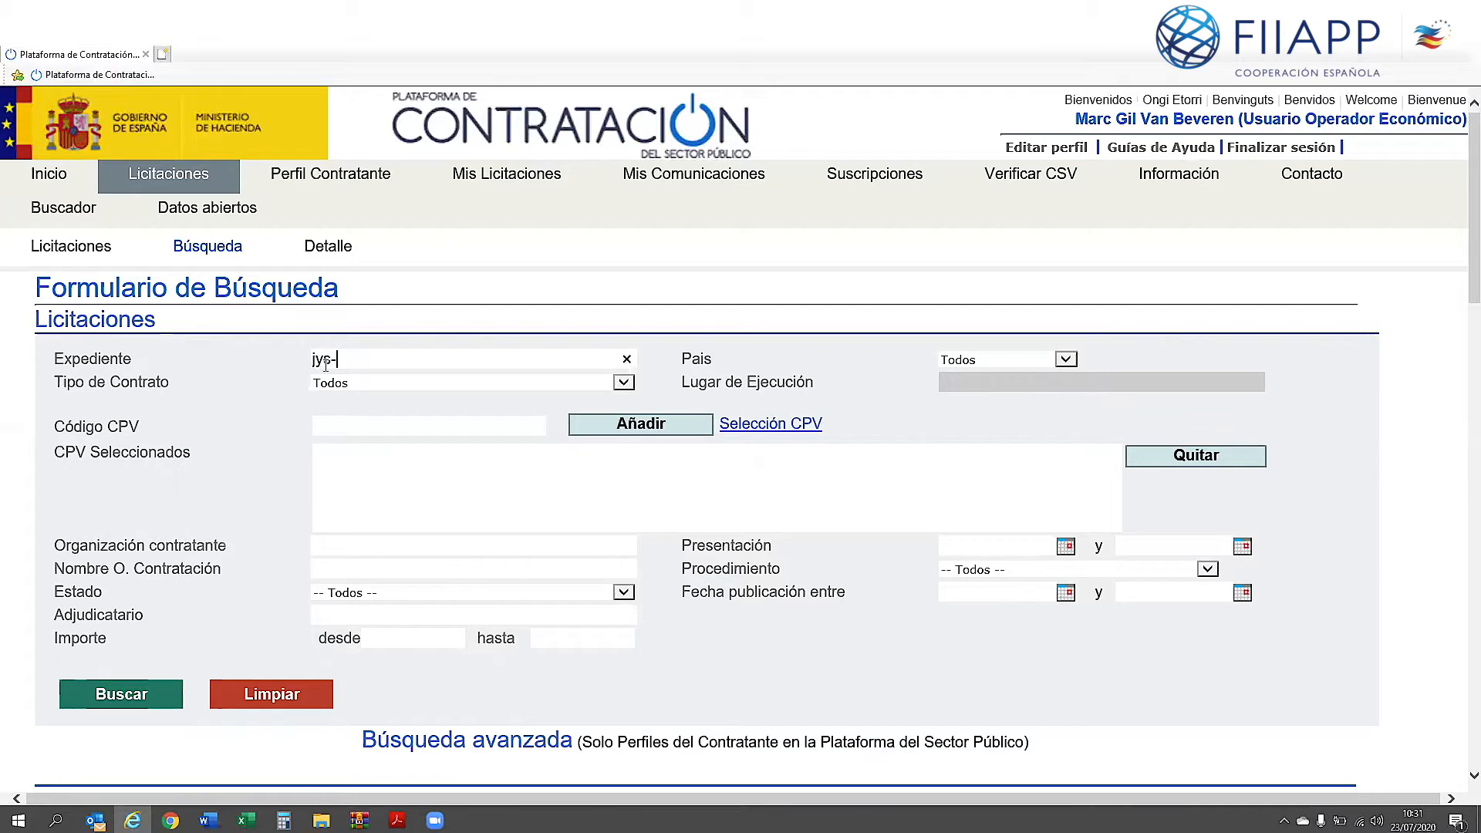
type("2020-048")
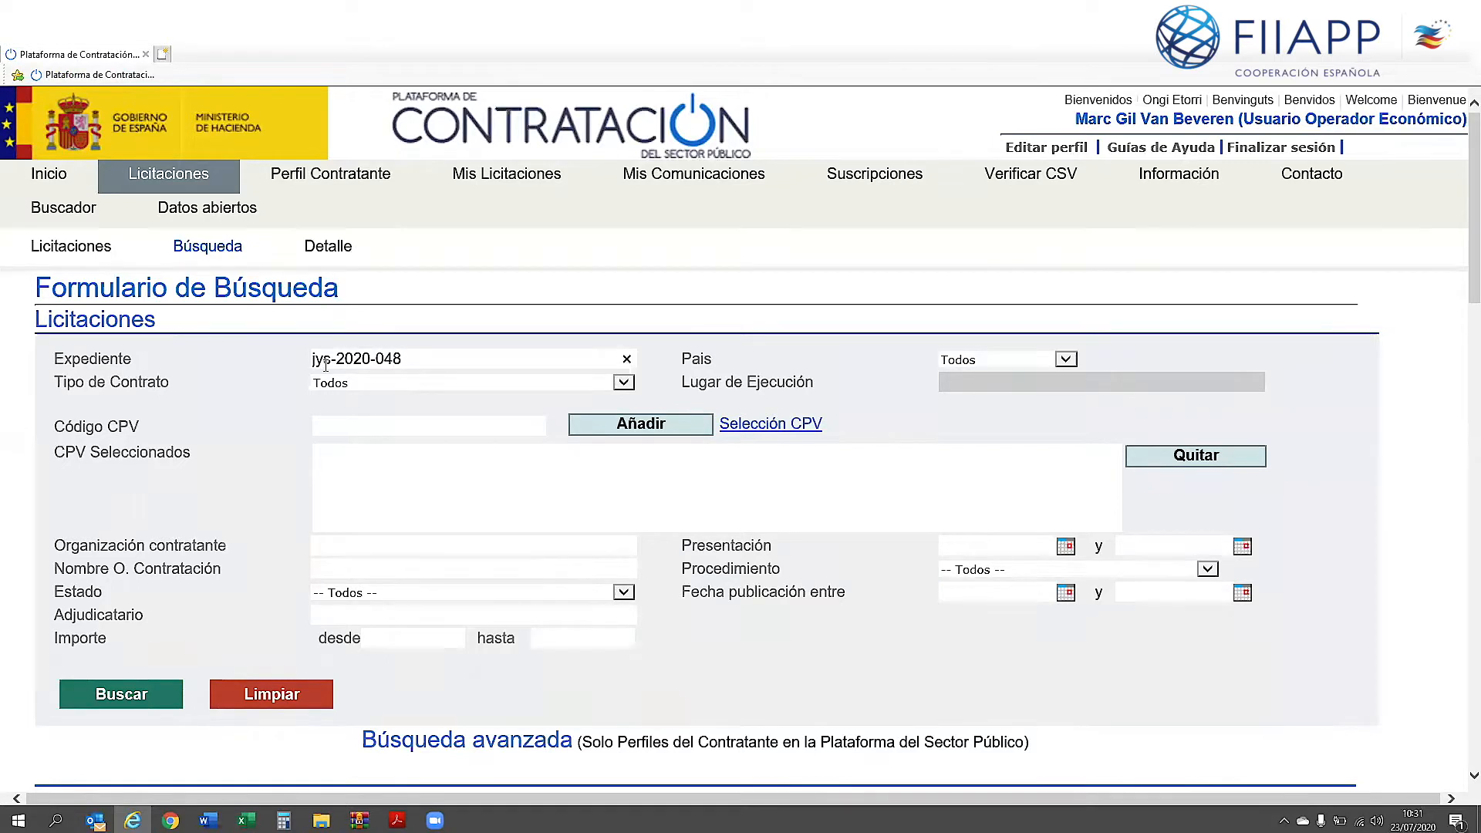
left_click(146, 685)
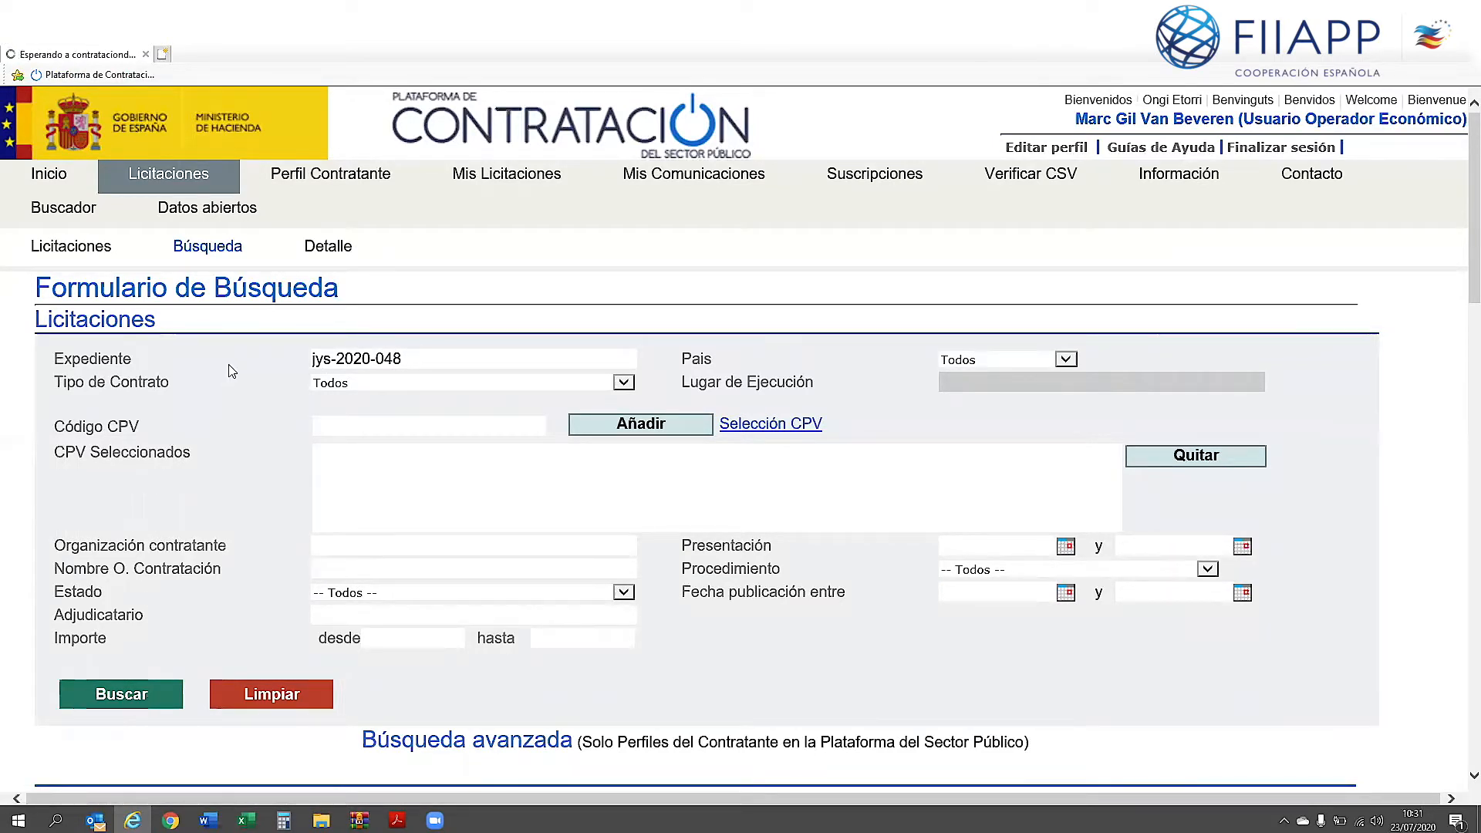
scroll(231, 372, "down", 1)
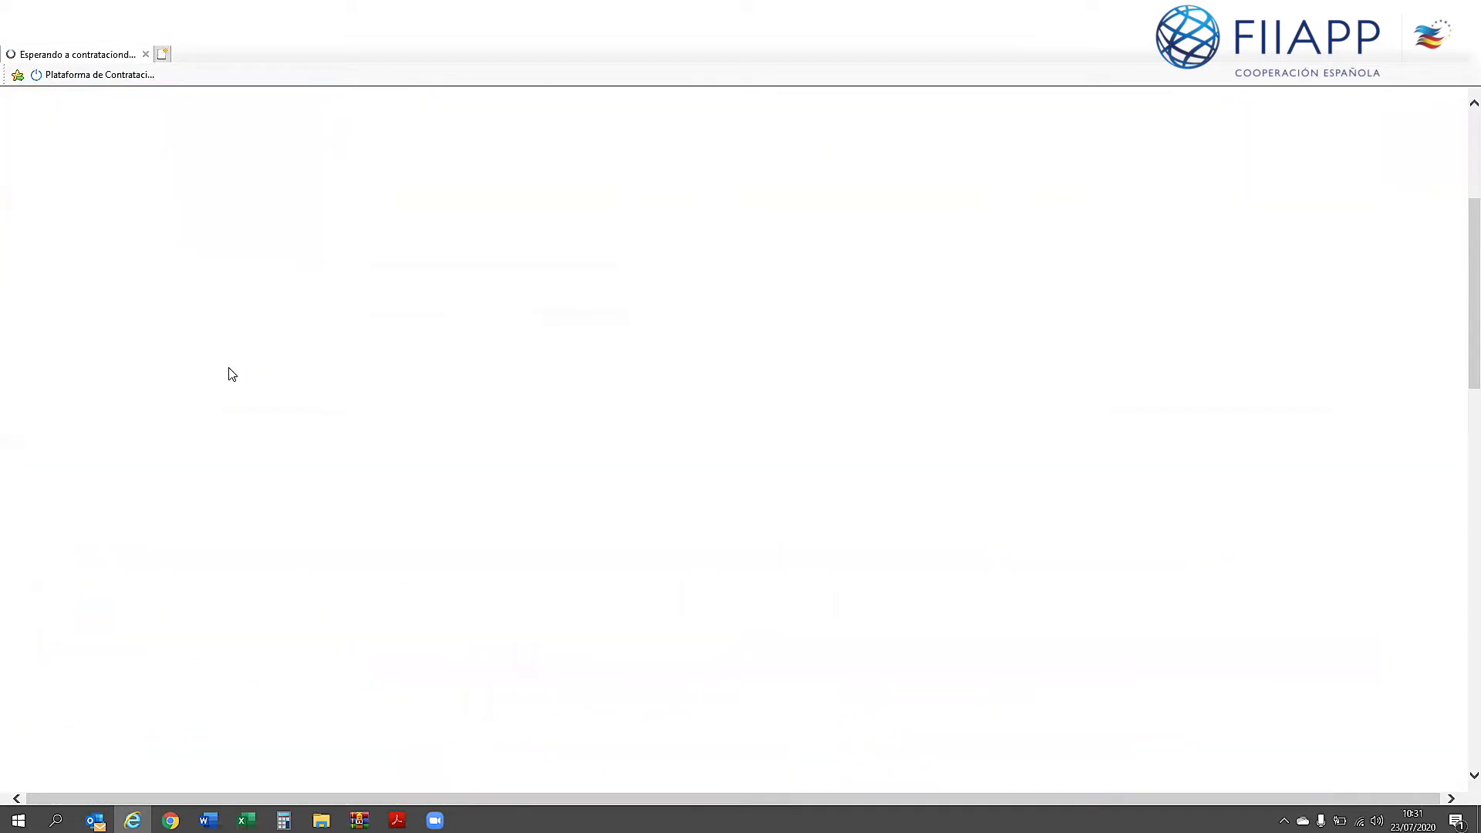
scroll(231, 373, "down", 2)
scroll(232, 374, "down", 3)
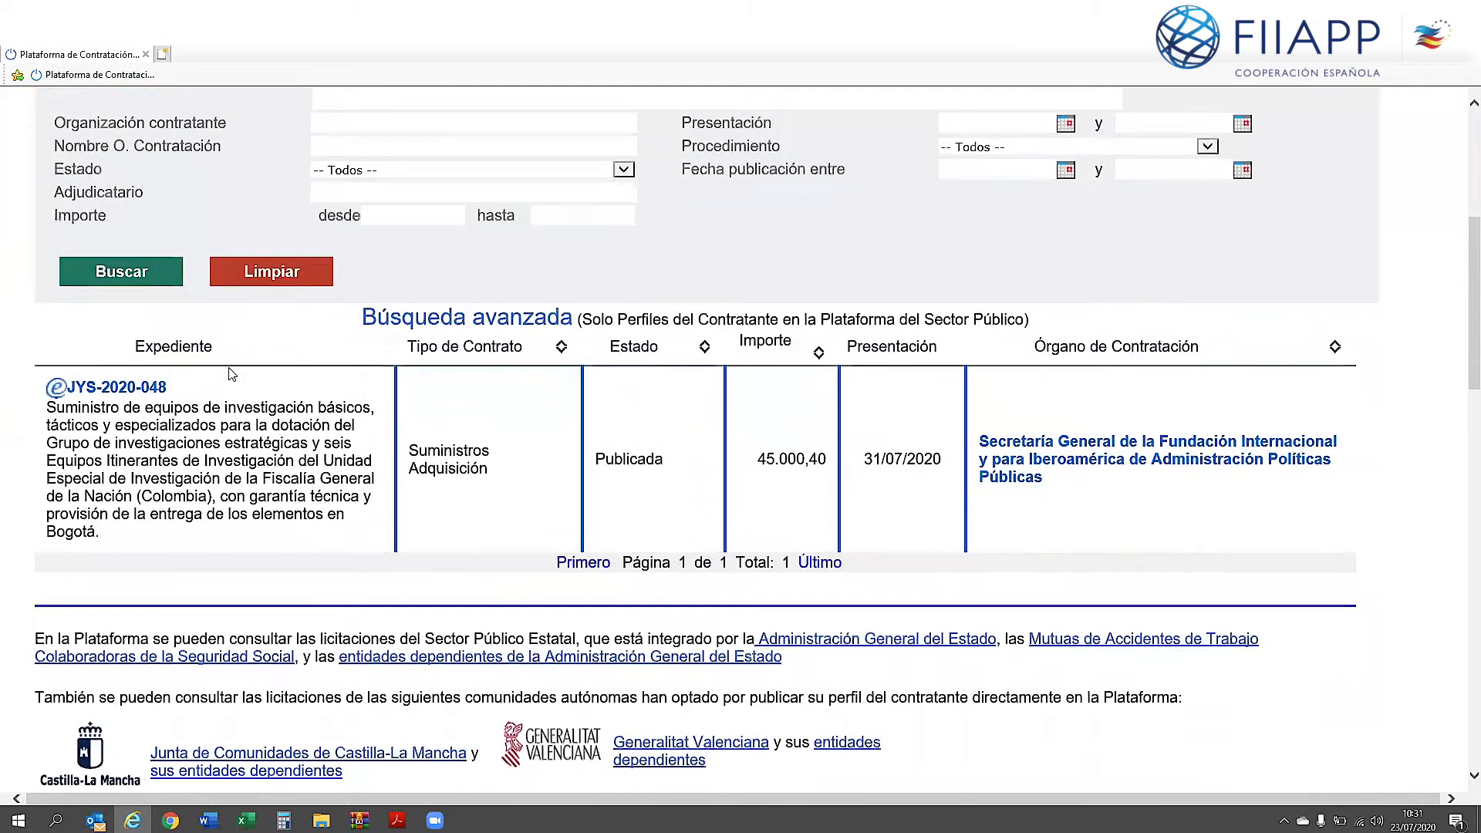
Step: Open tender JYS-2020-048 from the results and read through its Datos tab
left_click(157, 390)
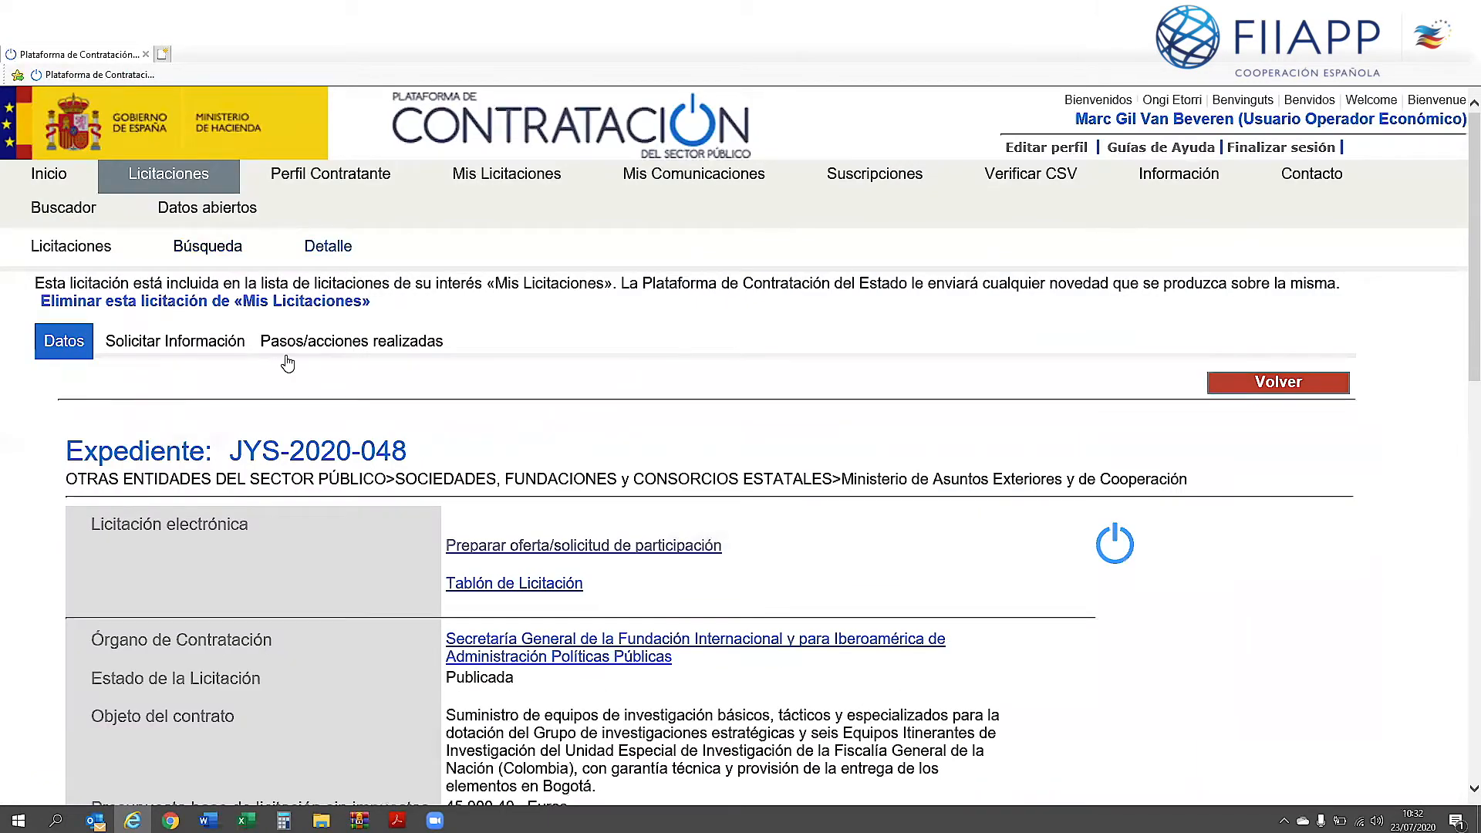
scroll(287, 360, "down", 2)
scroll(287, 354, "up", 2)
scroll(143, 447, "down", 5)
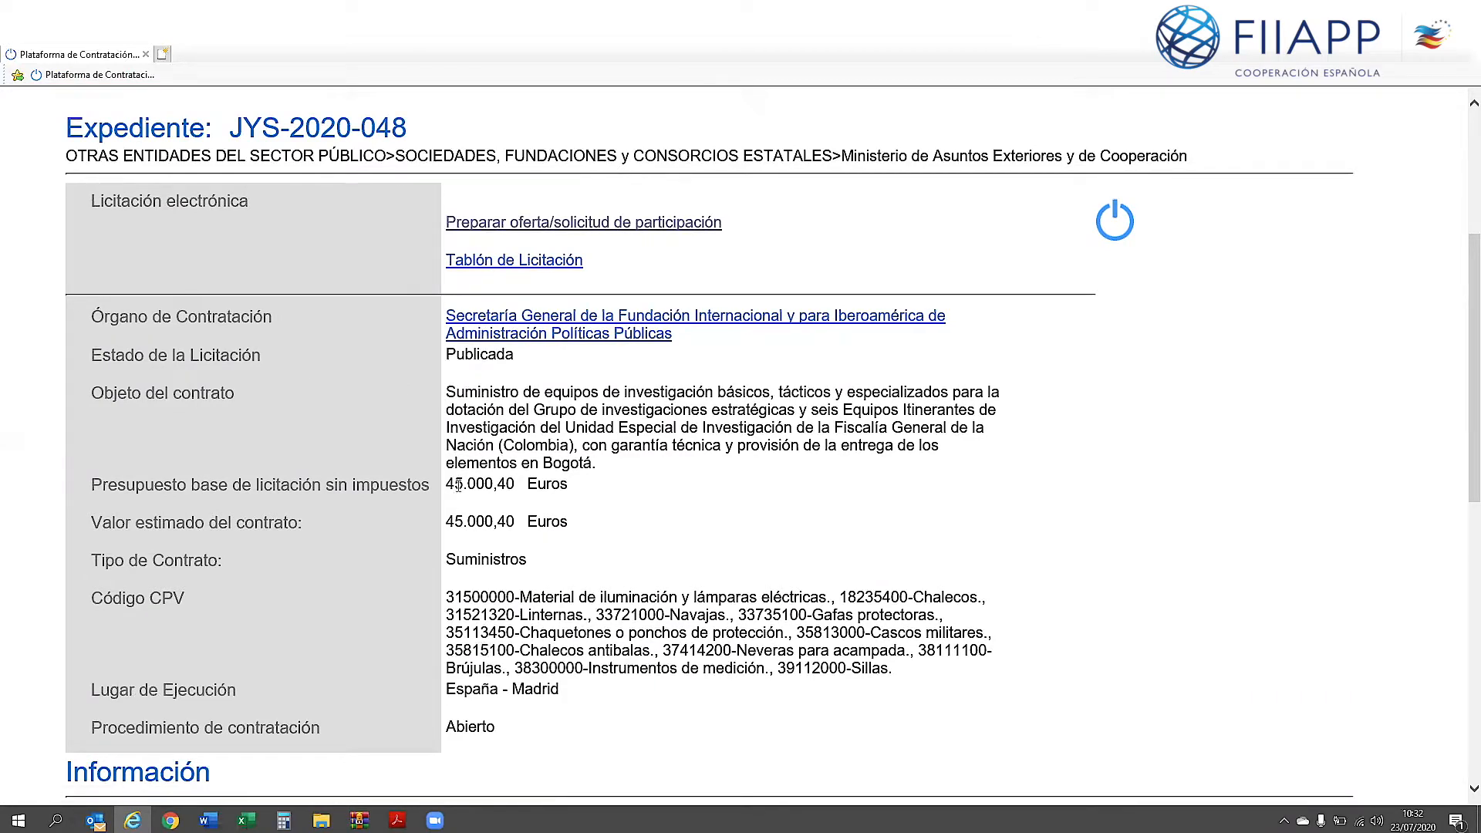
scroll(457, 564, "down", 1)
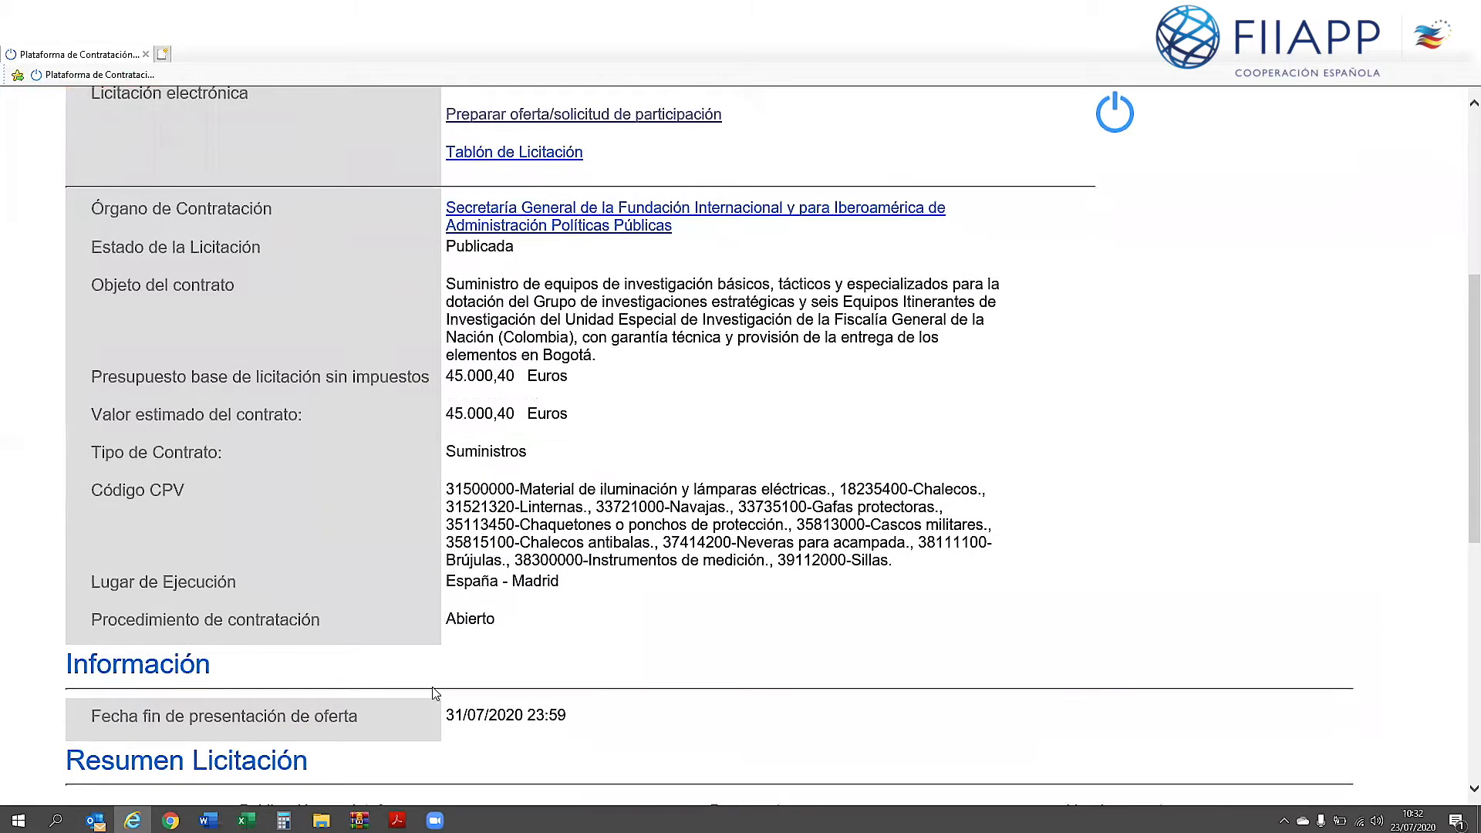
scroll(459, 609, "up", 3)
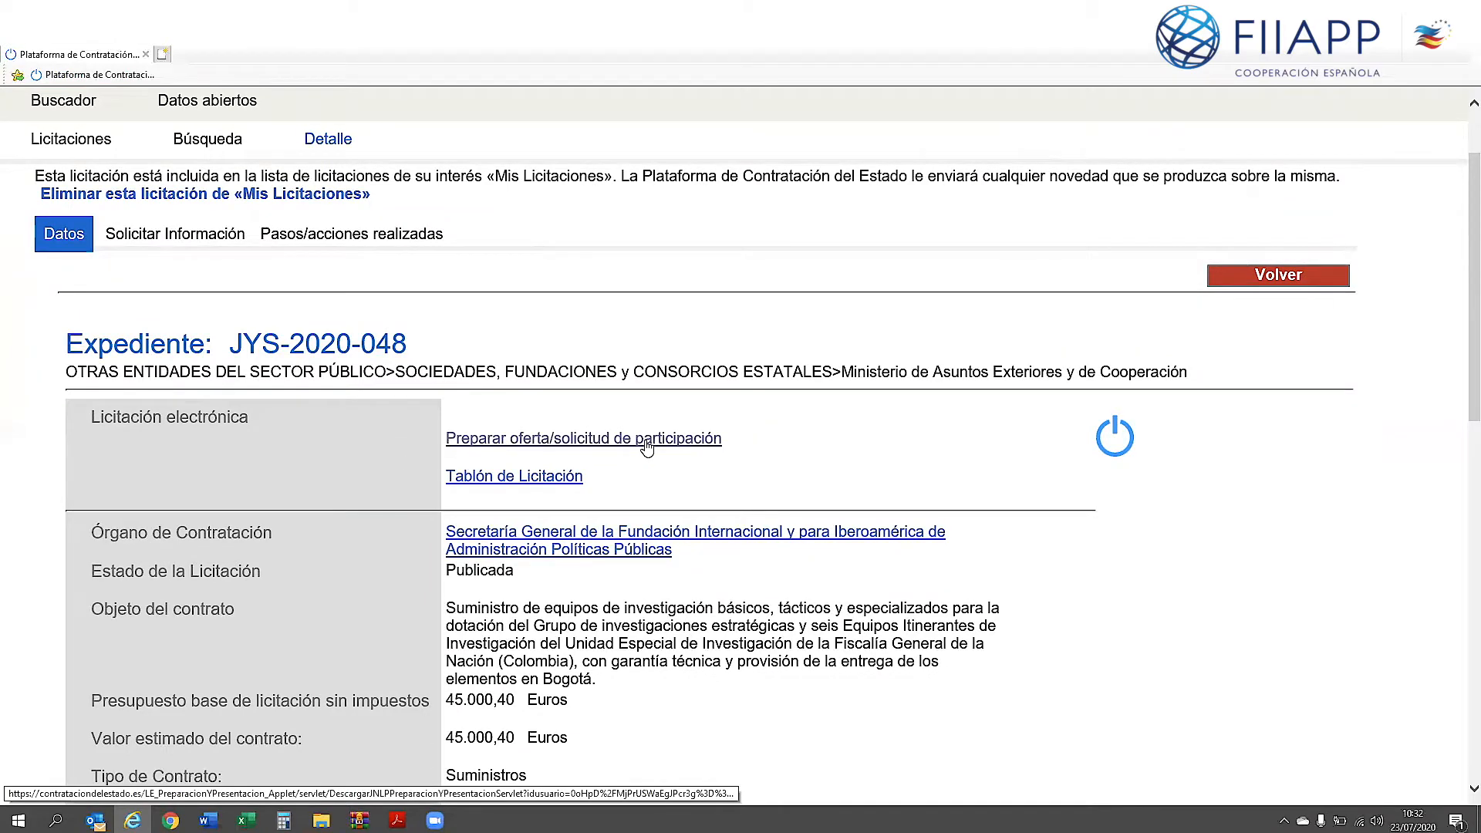
scroll(556, 385, "up", 1)
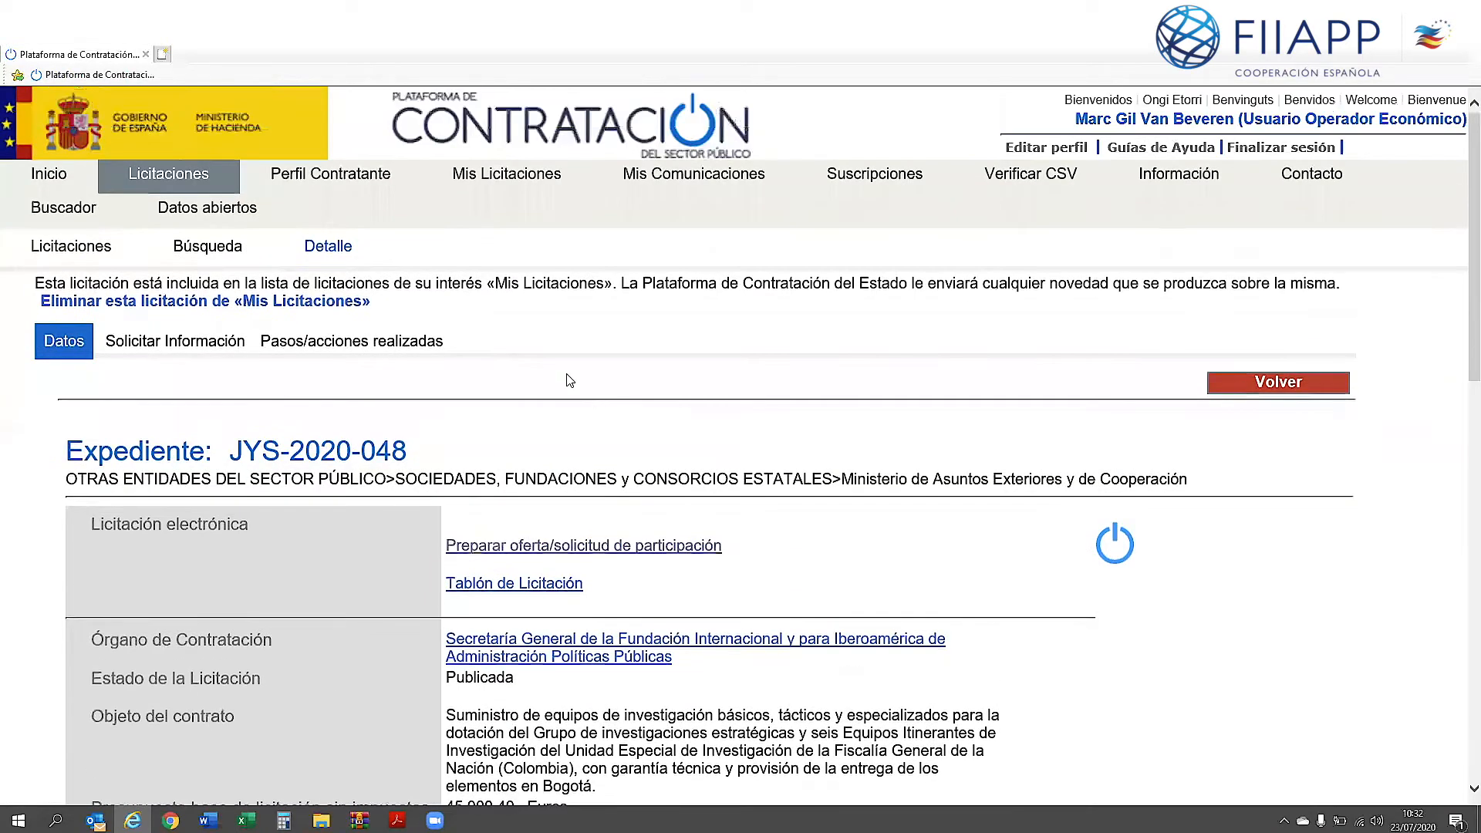
Step: Remove JYS-2020-048 from Mis Licitaciones, then add it back and confirm
left_click(327, 306)
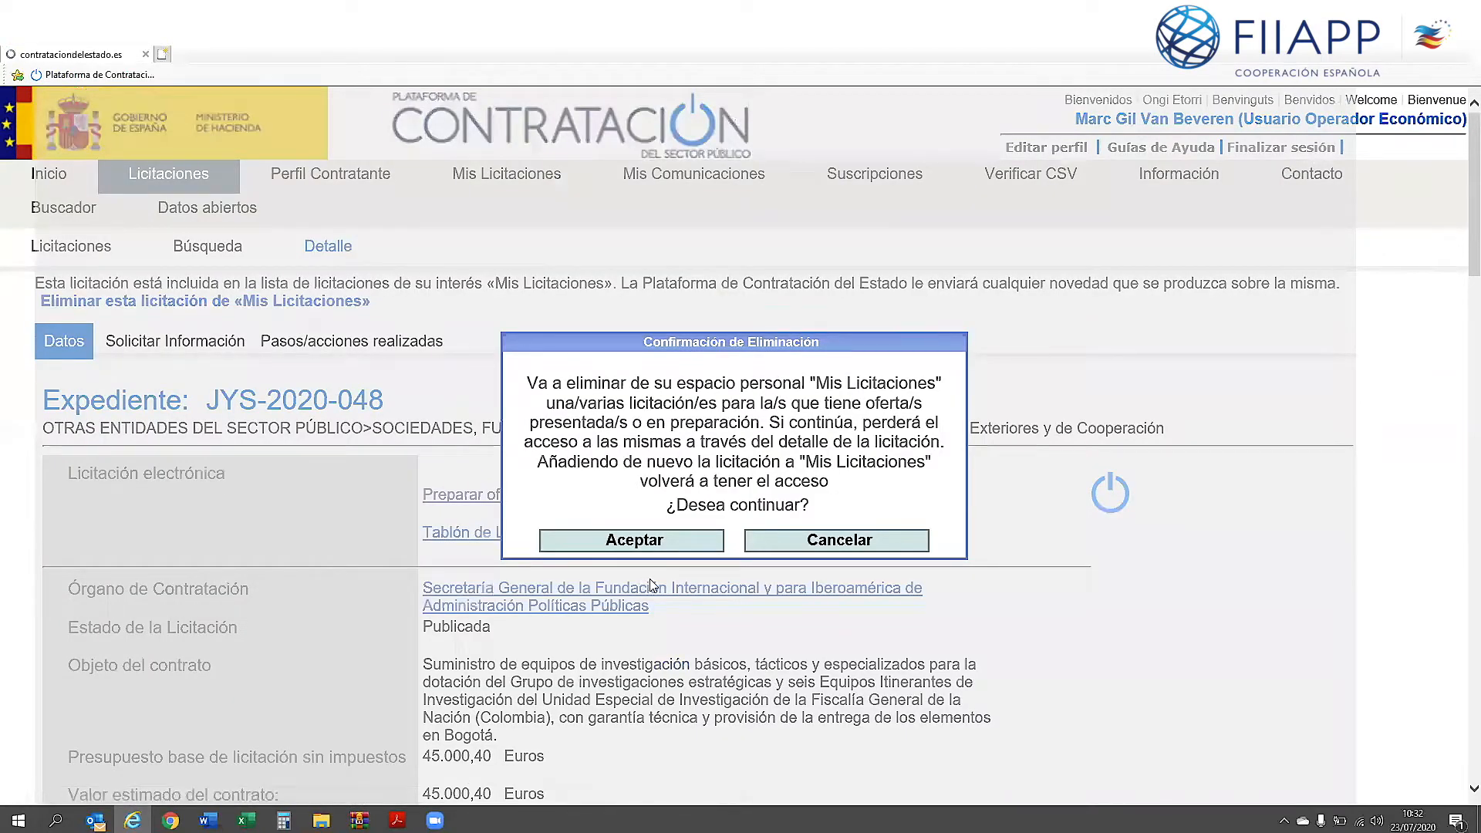
left_click(683, 543)
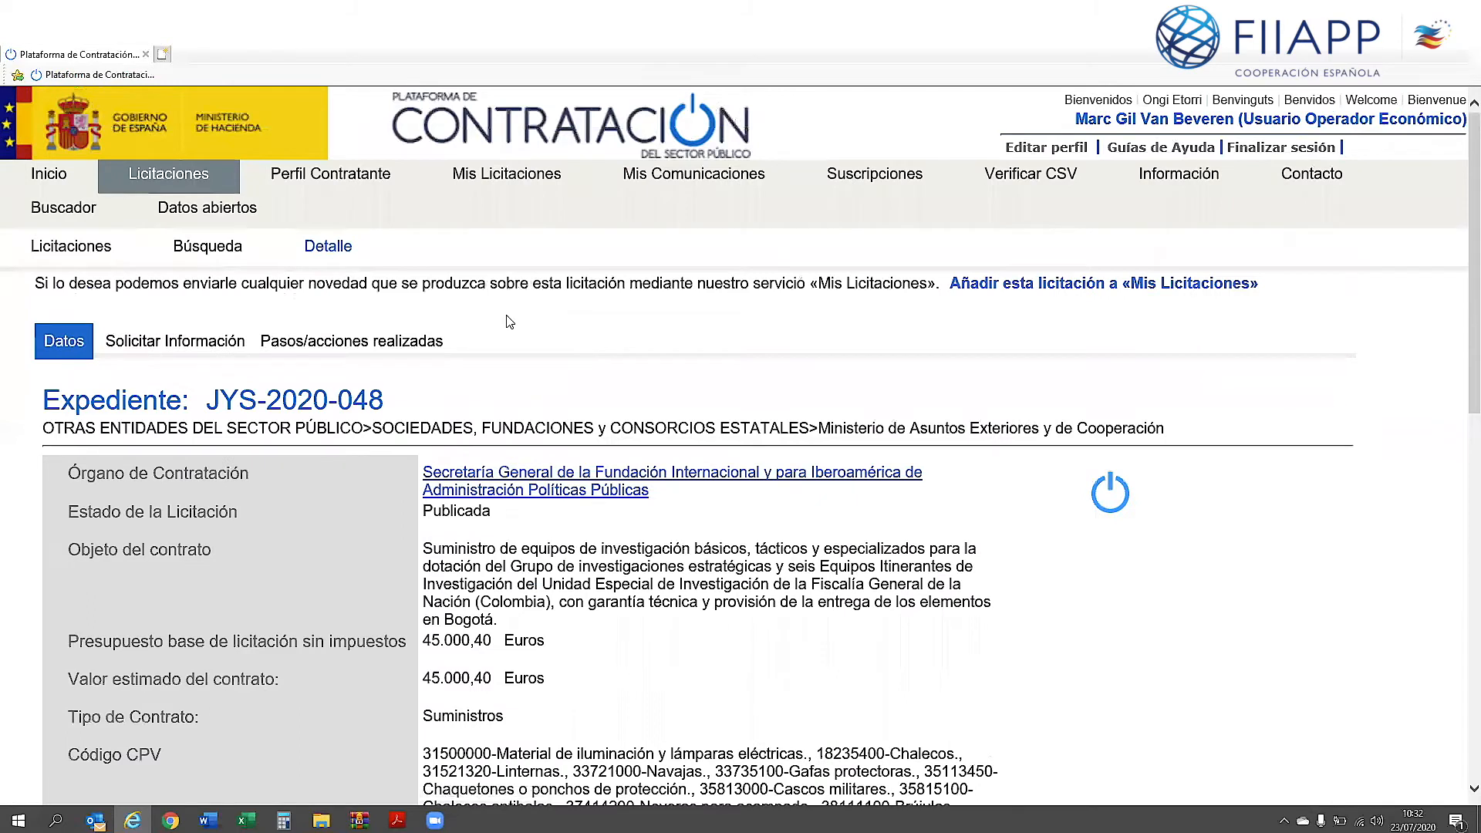
left_click(1007, 285)
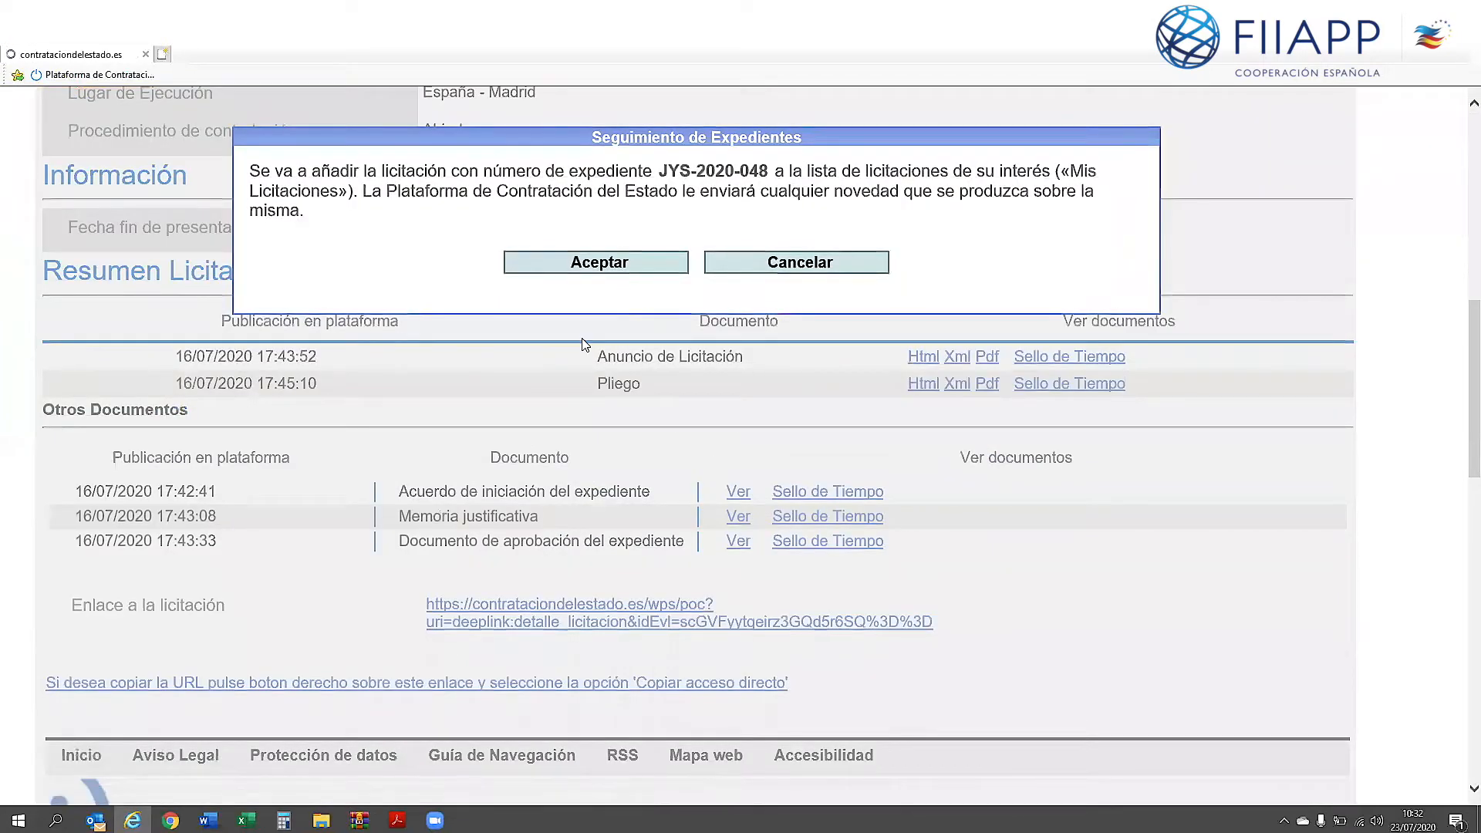
key("Return")
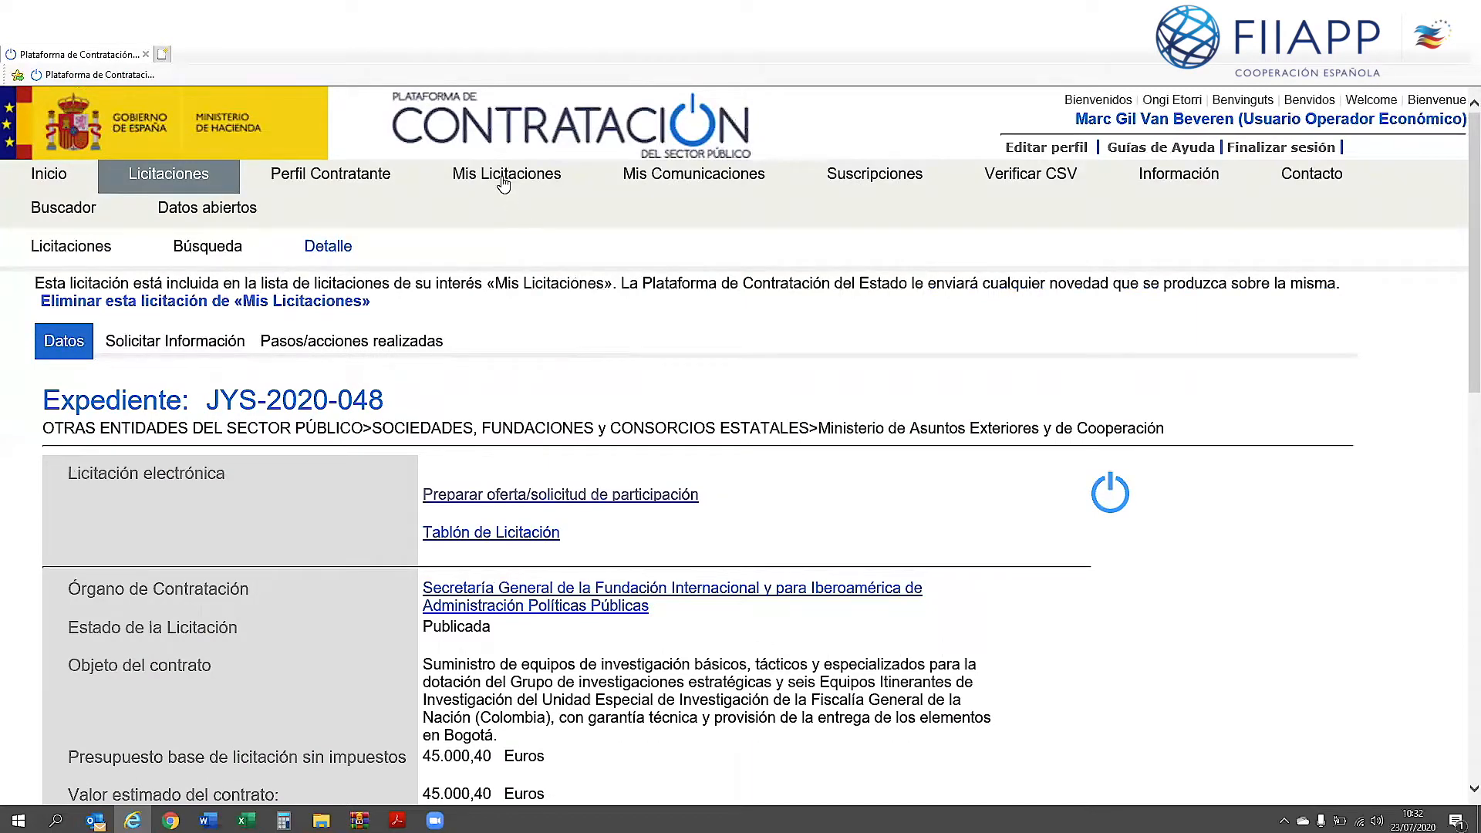
left_click(503, 175)
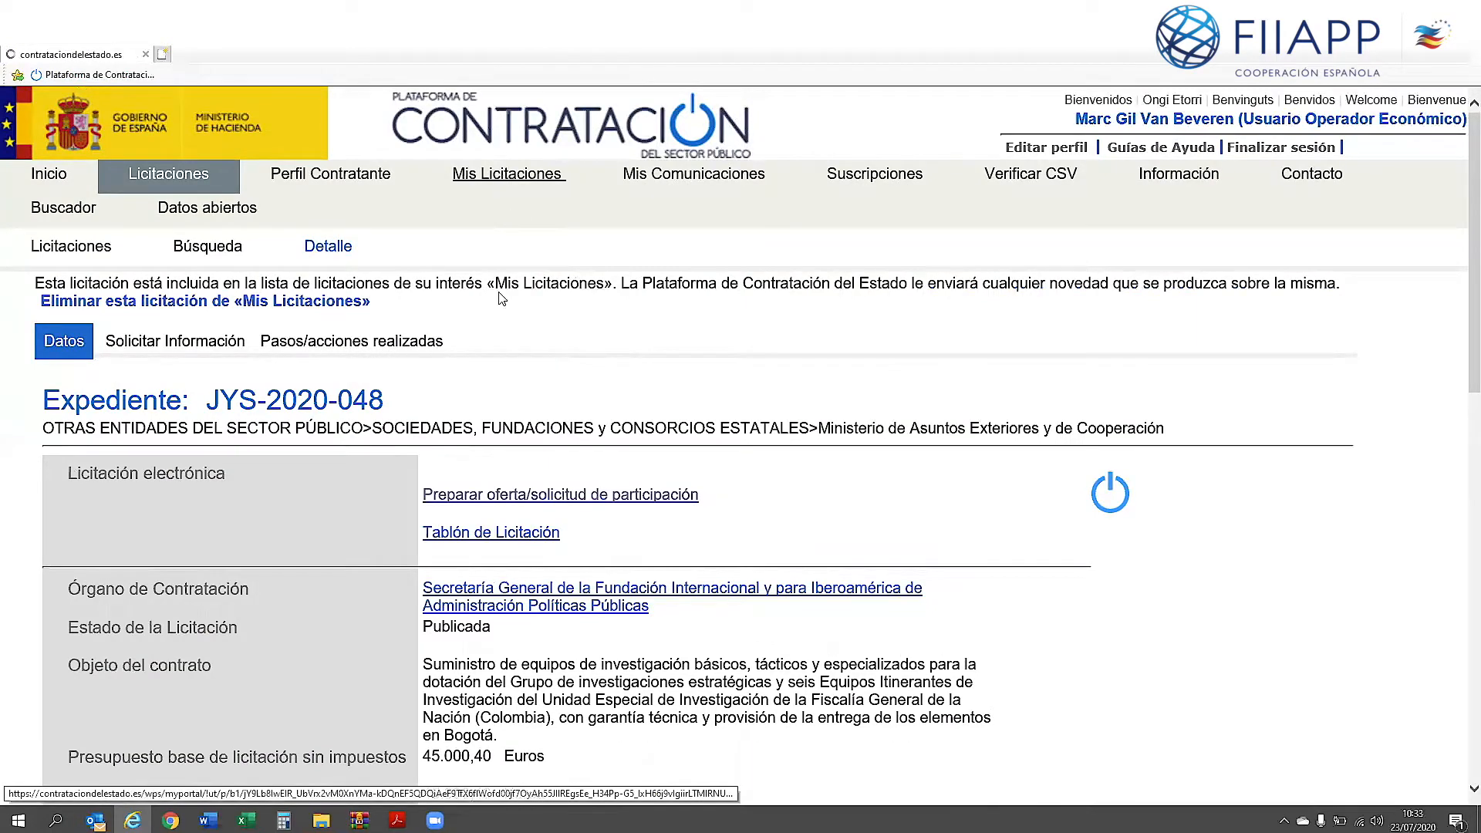
scroll(262, 368, "down", 5)
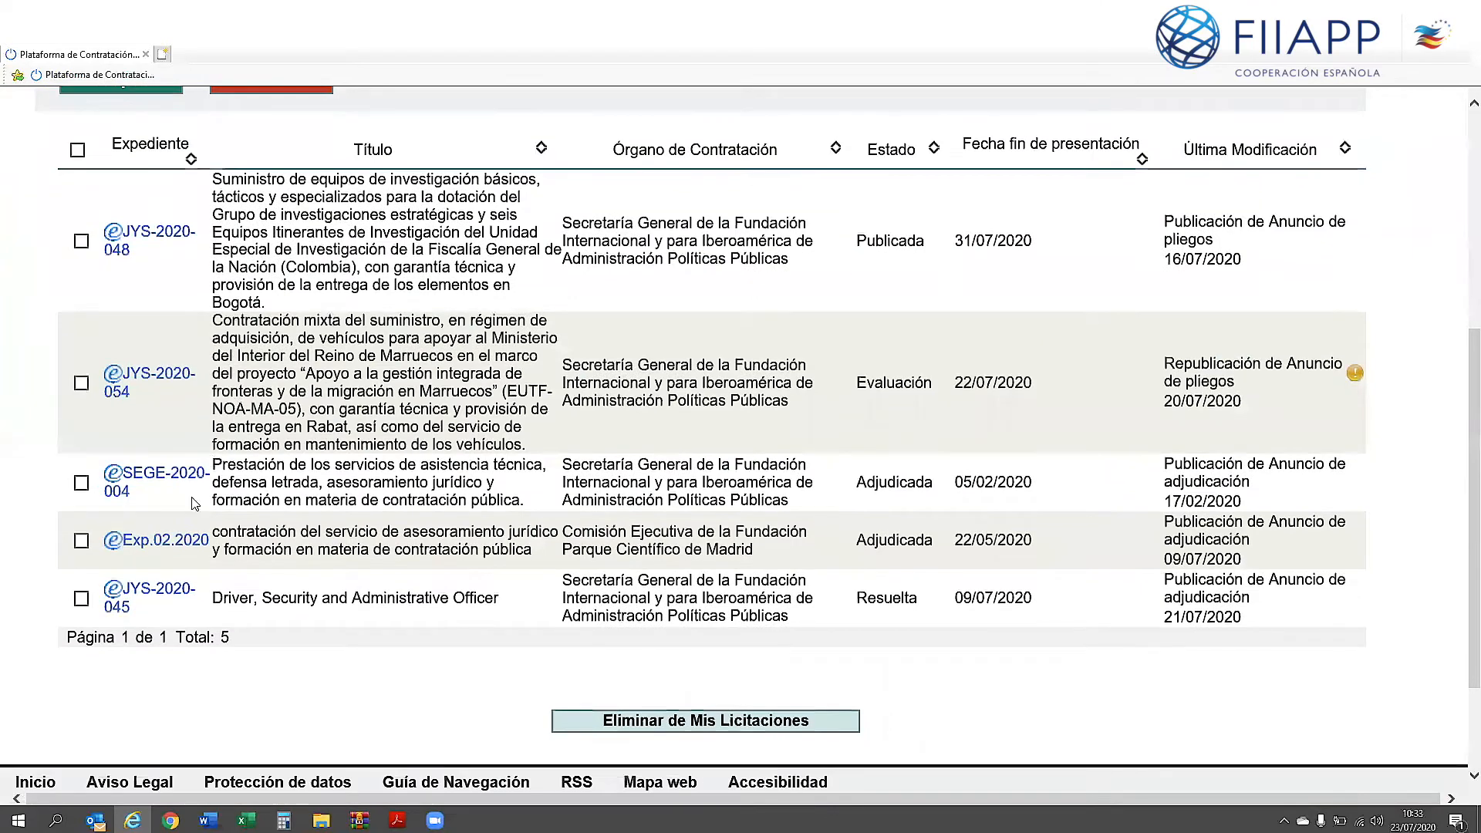
left_click(151, 235)
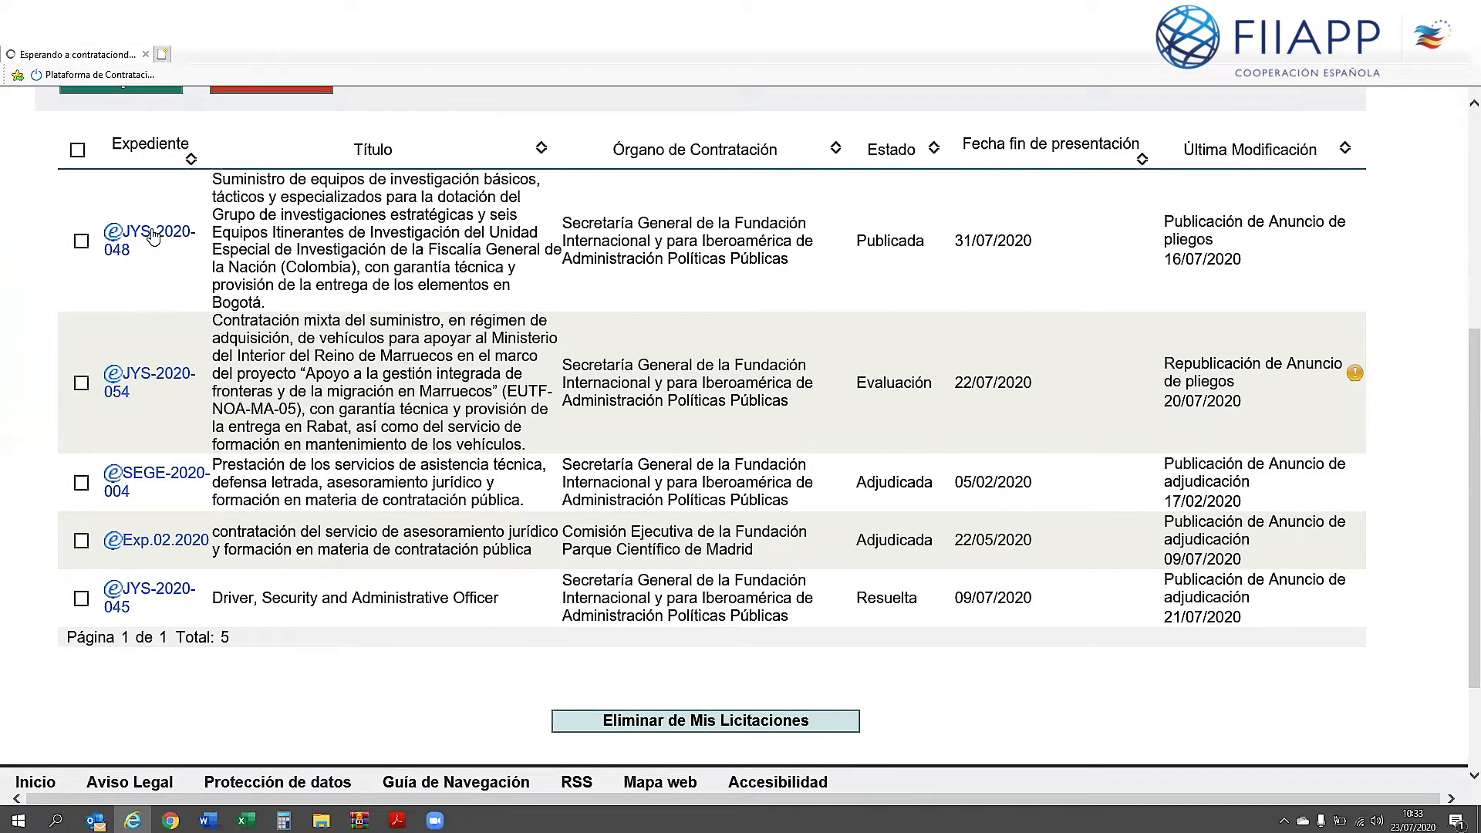
scroll(356, 281, "down", 3)
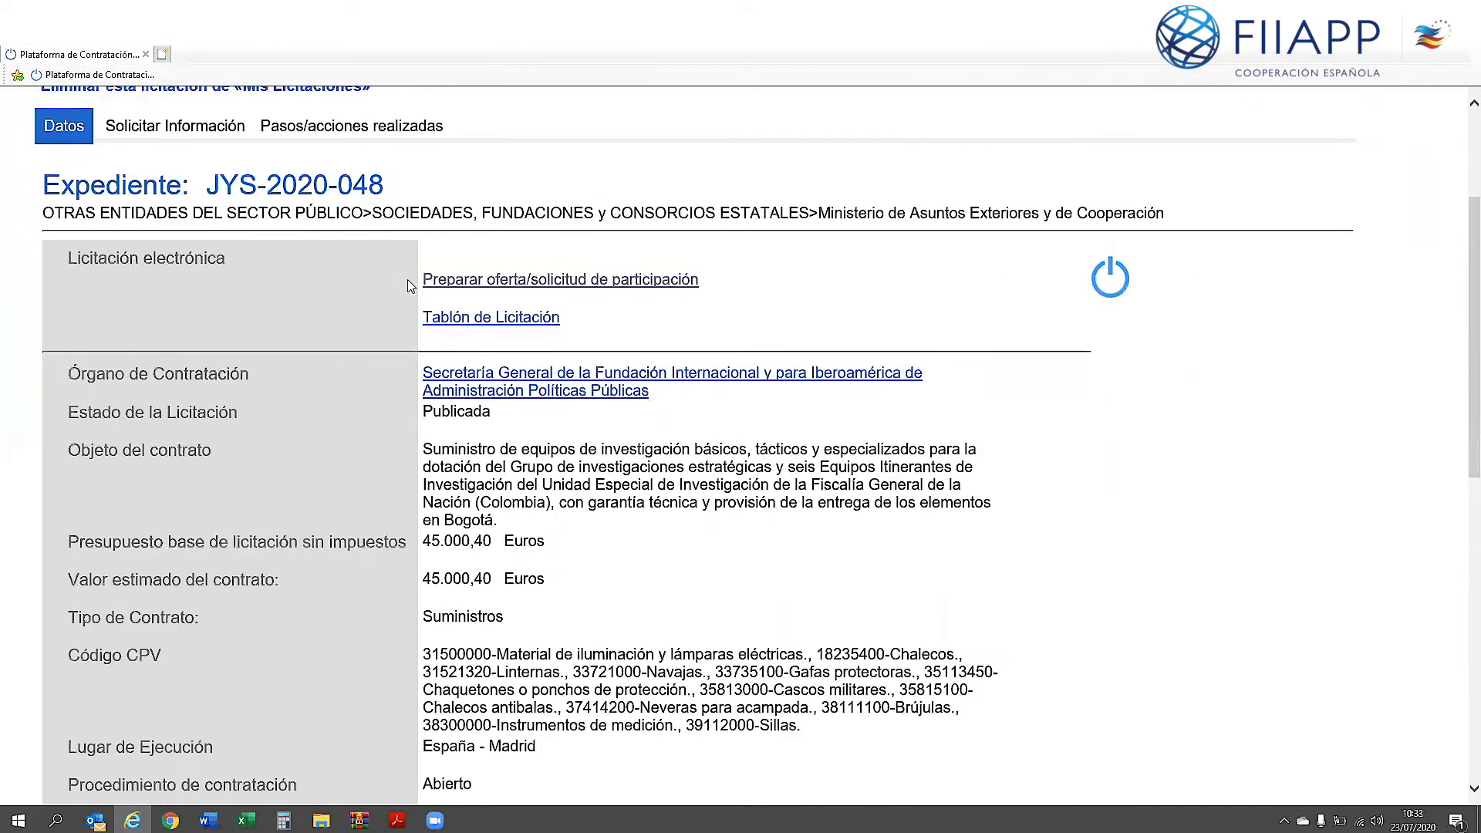
scroll(496, 331, "down", 7)
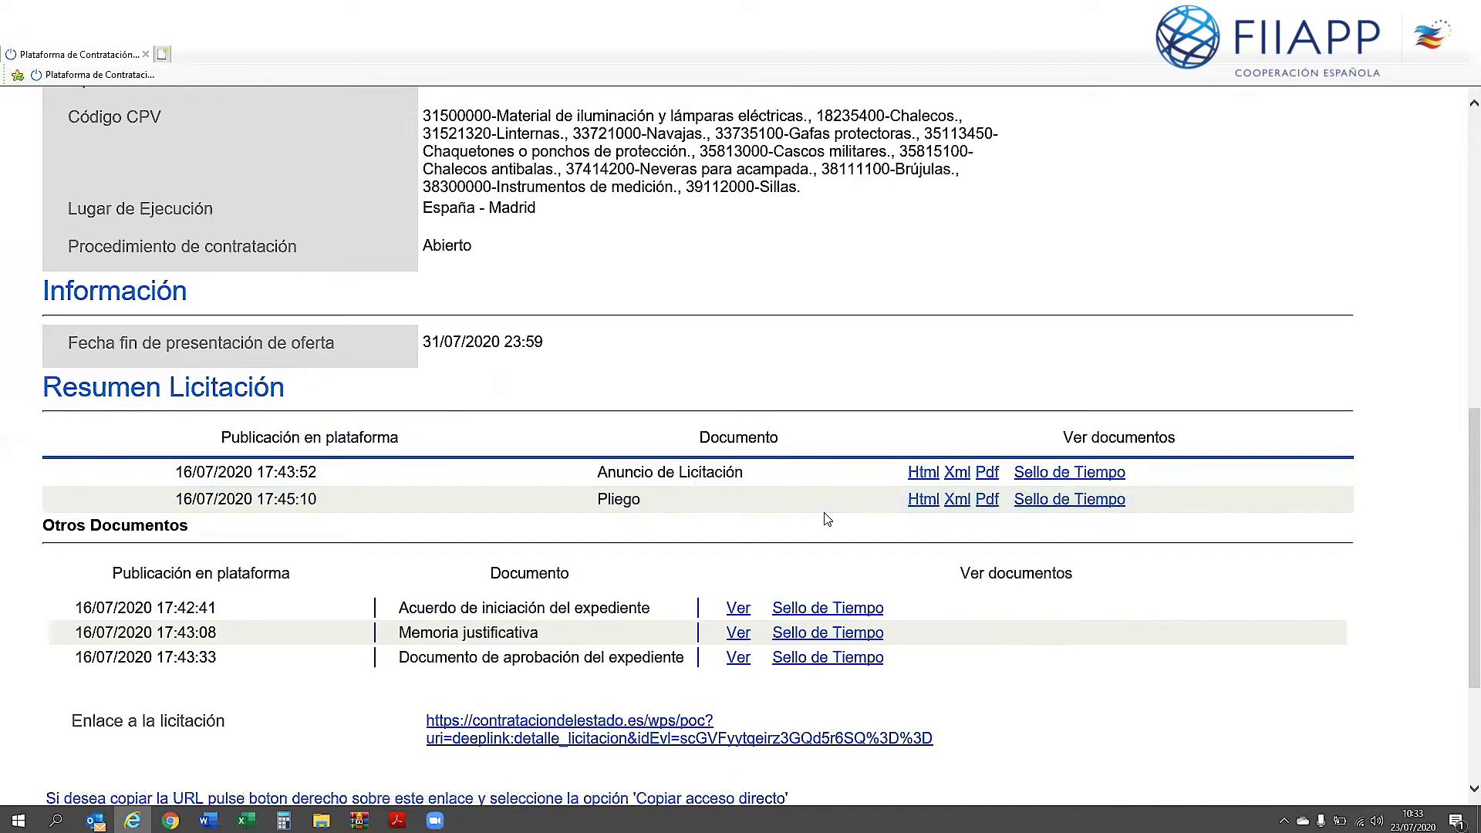
scroll(827, 519, "up", 4)
scroll(401, 403, "up", 1)
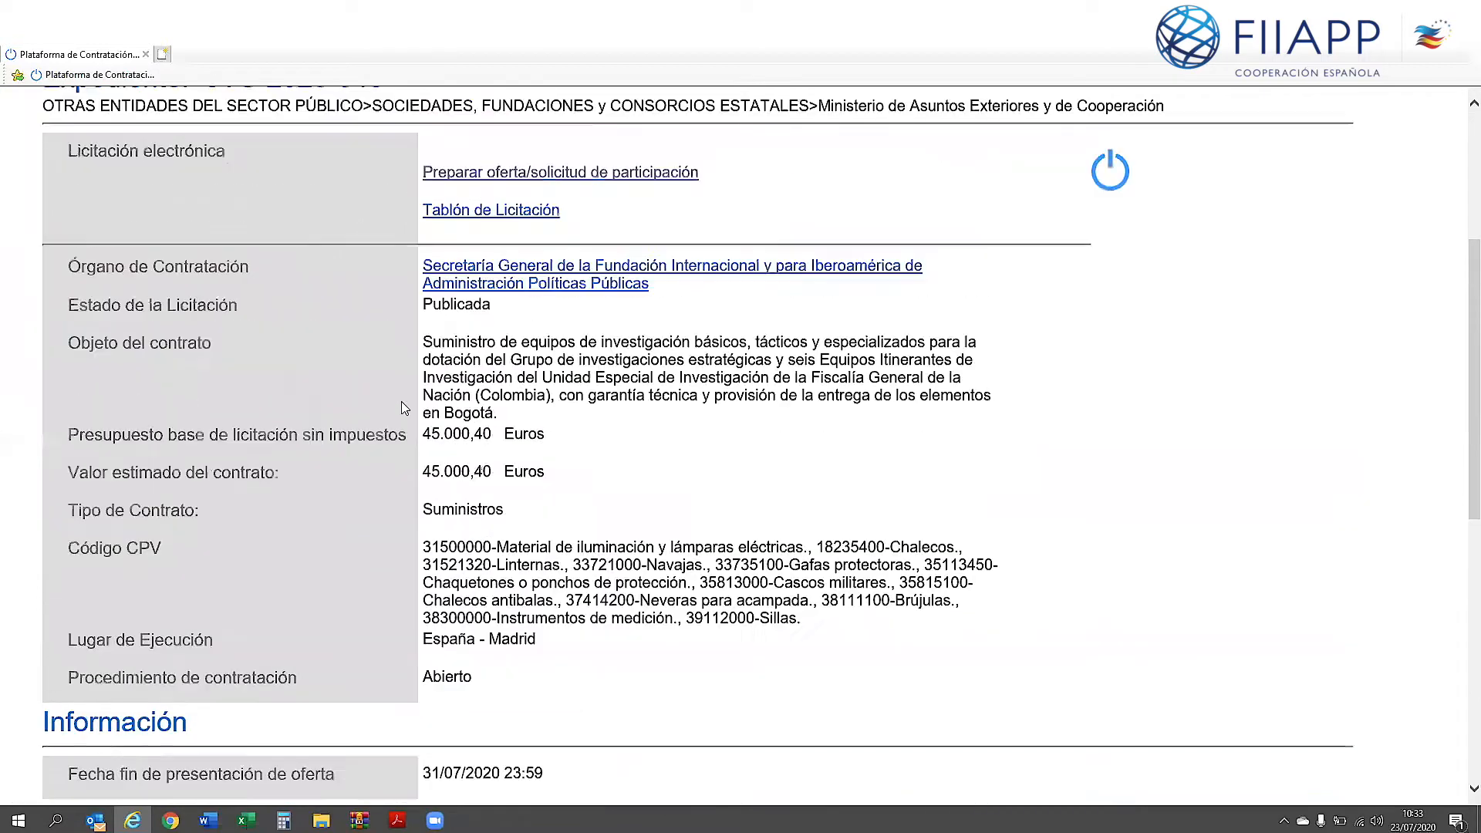
scroll(752, 569, "down", 3)
scroll(754, 569, "down", 2)
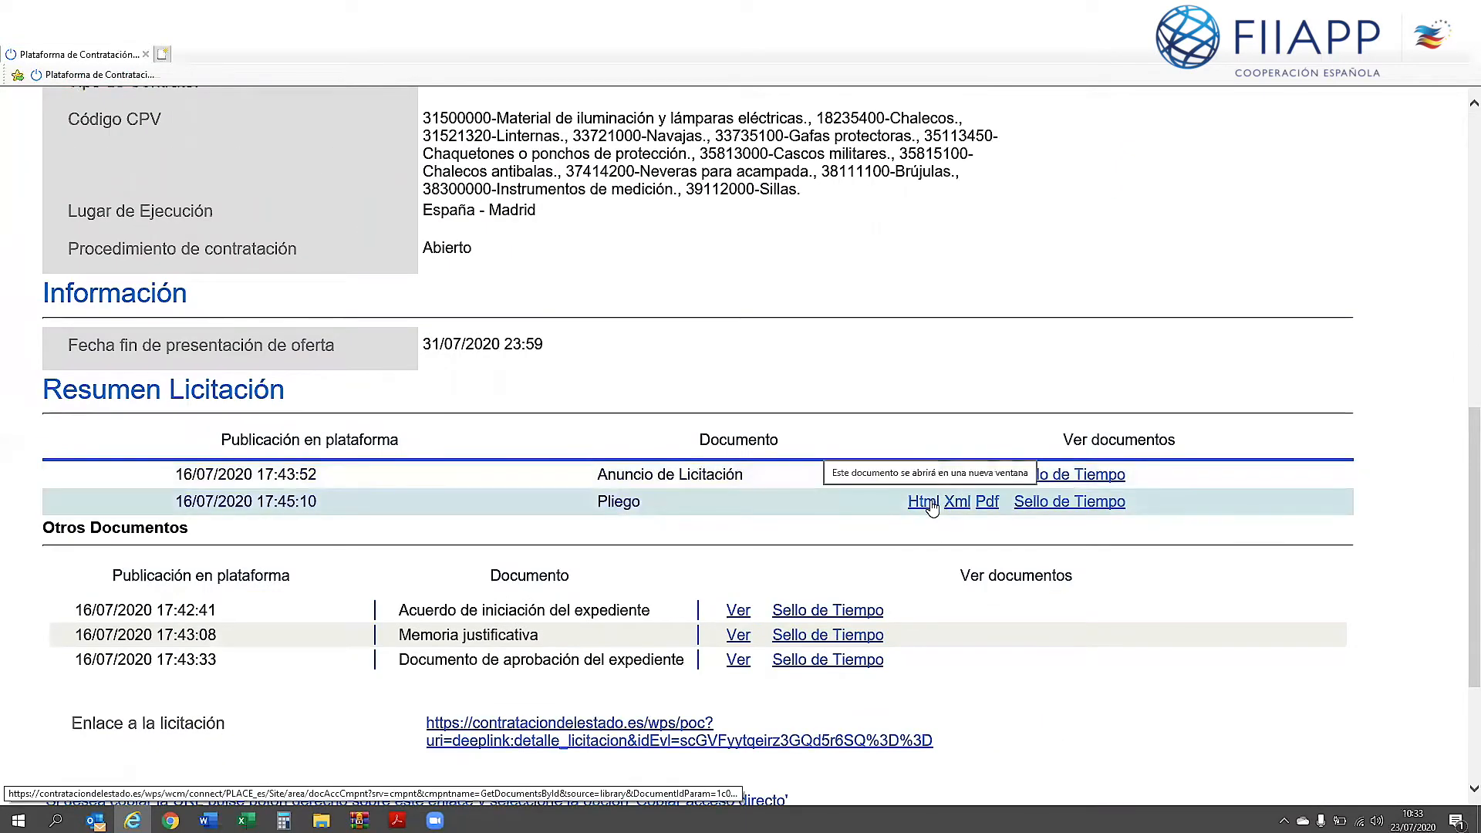
scroll(904, 509, "up", 5)
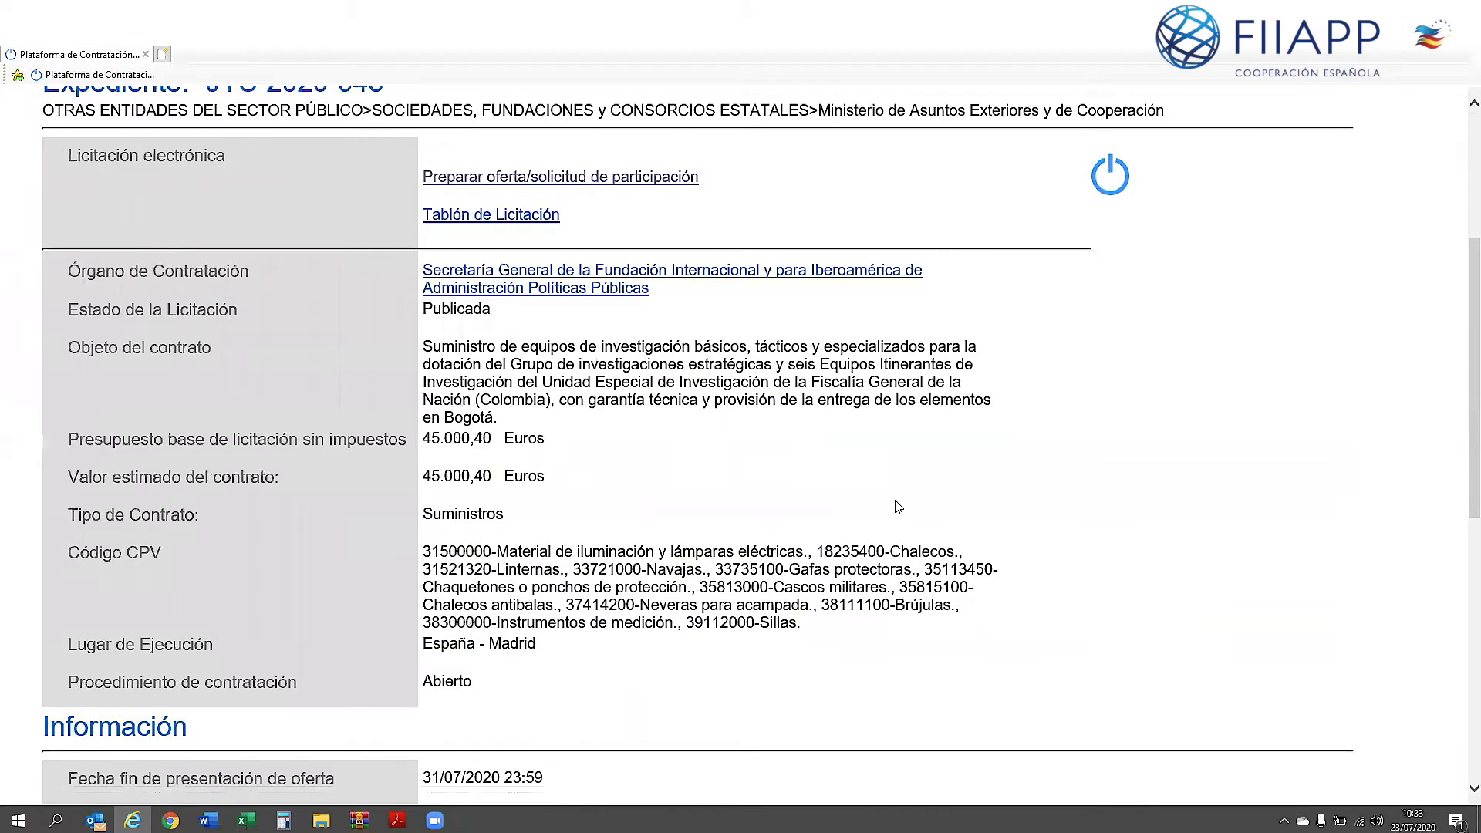
scroll(880, 499, "up", 1)
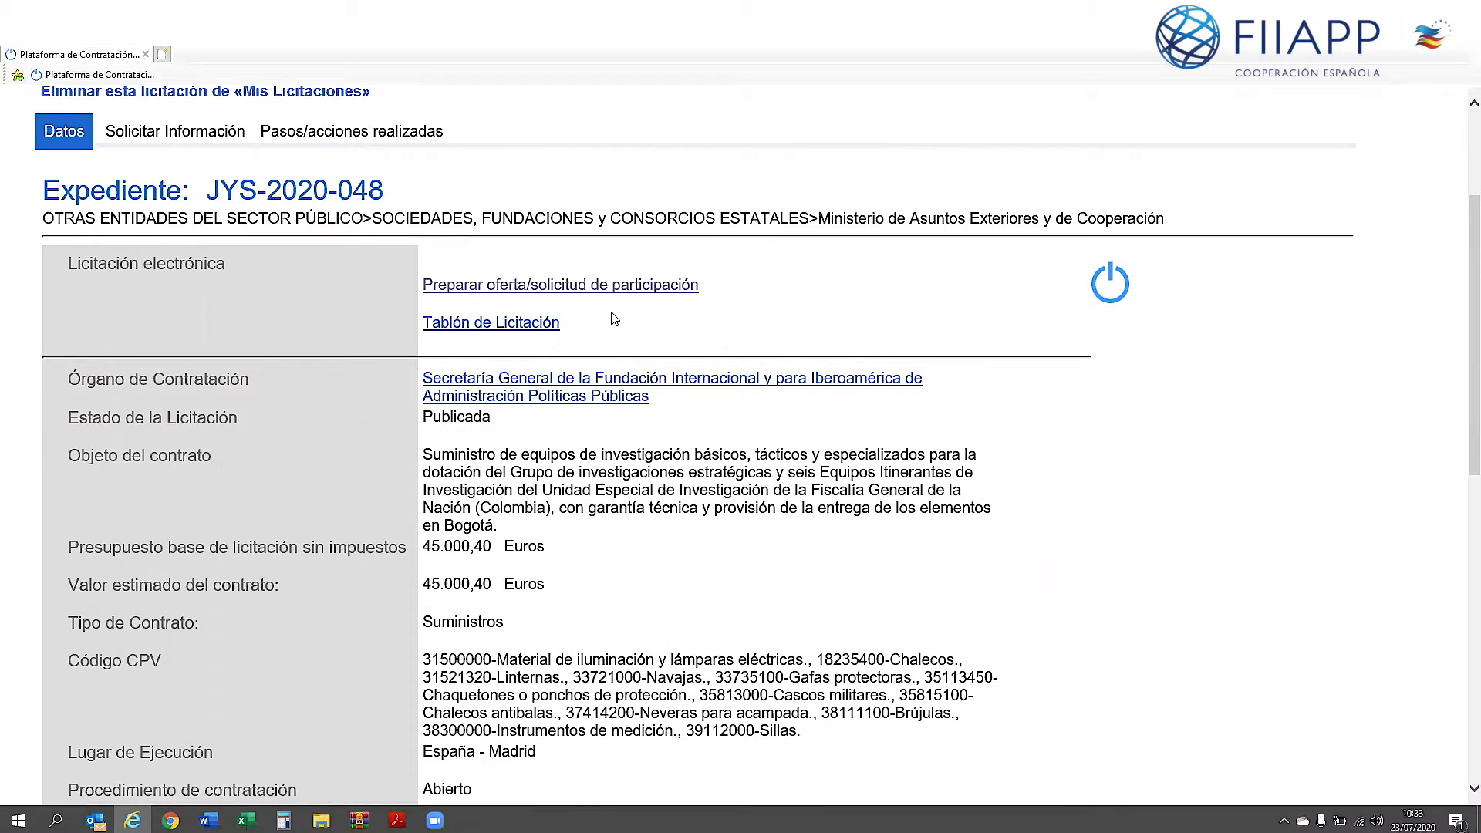
Step: Run the Preparar oferta .jnlp launcher for JYS-2020-048, accepting the risks and using the newest Java
left_click(557, 285)
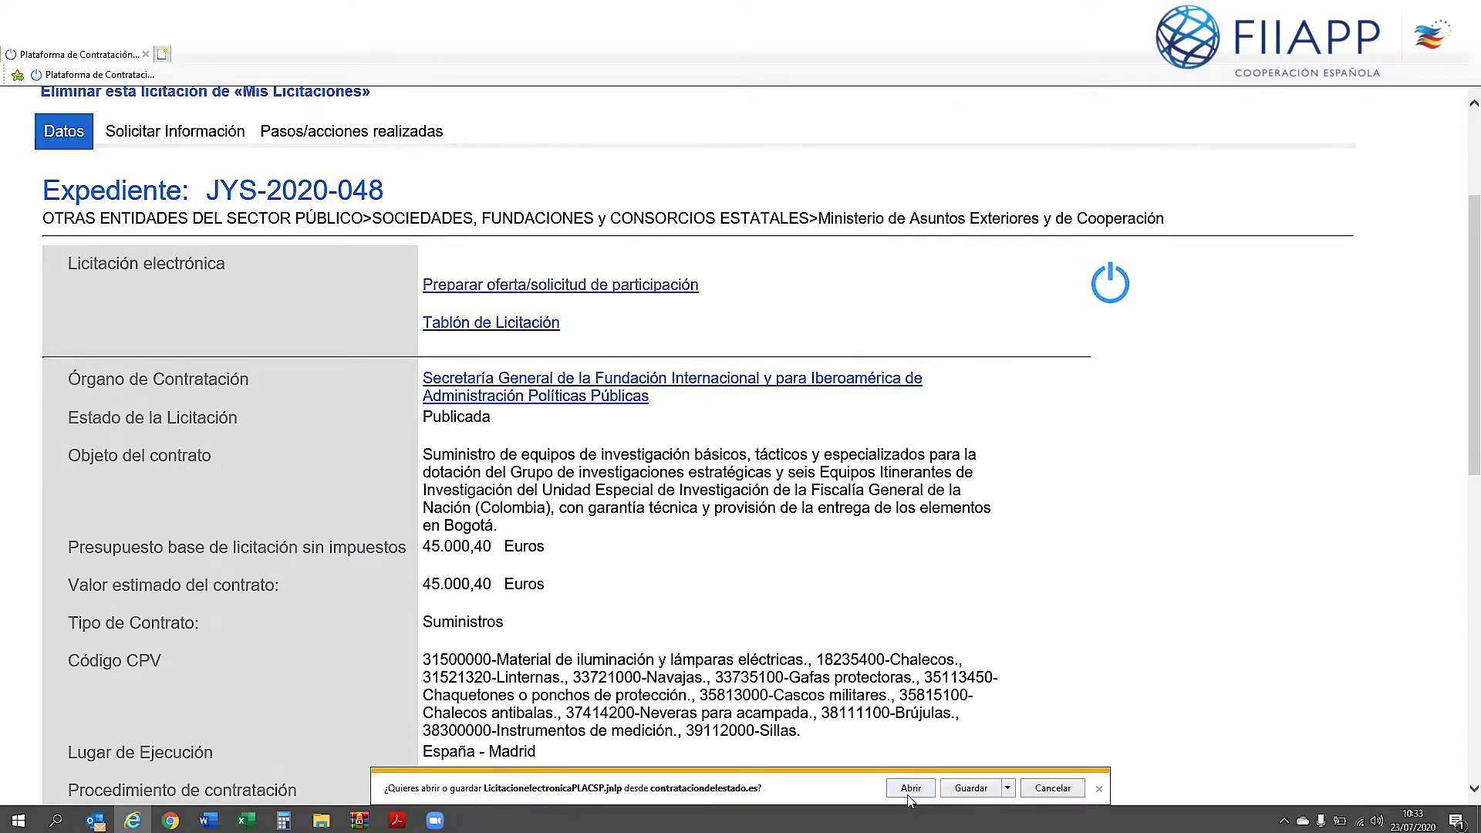
left_click(910, 790)
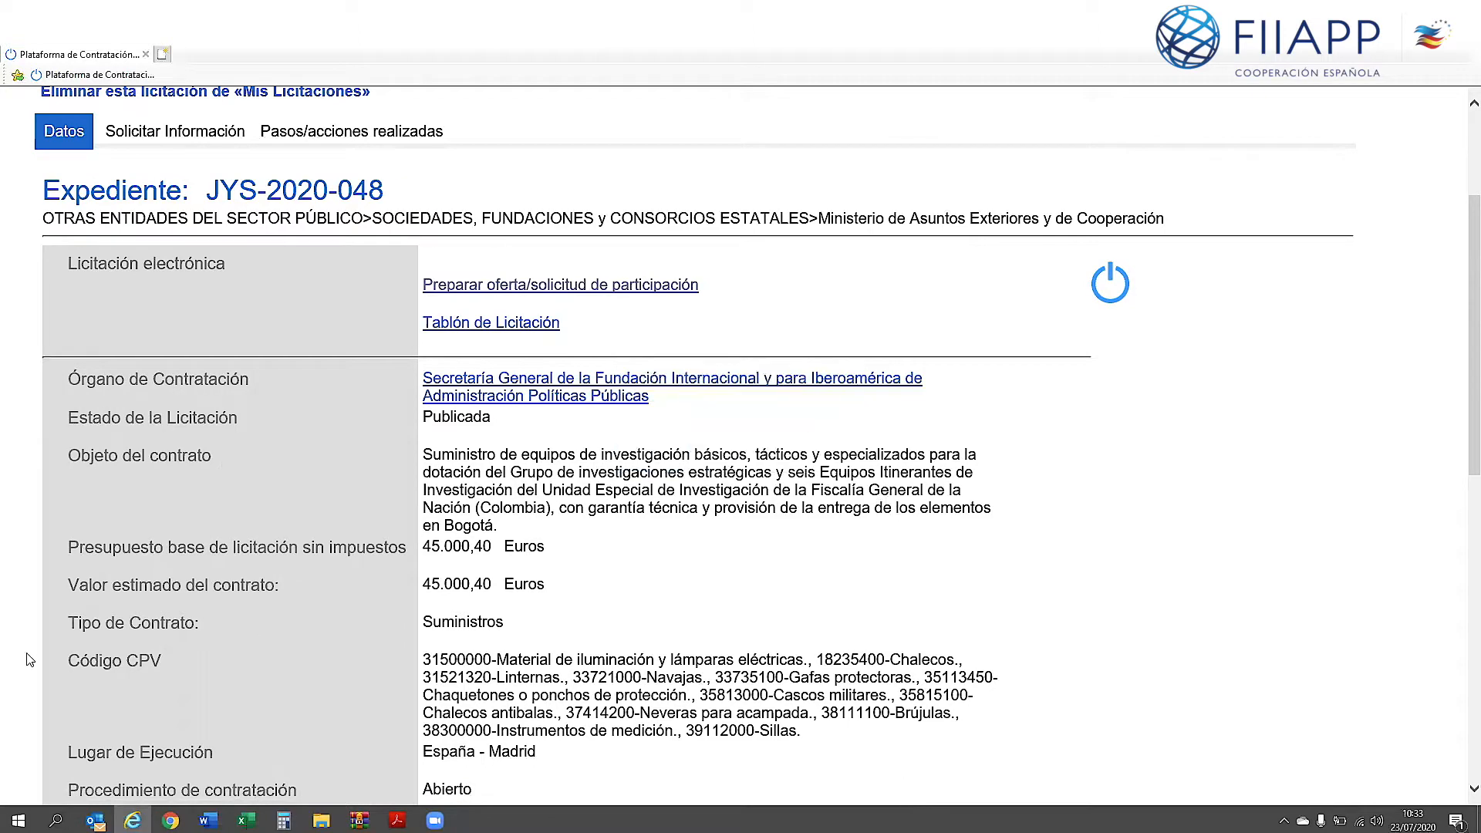
mouse_move(135, 820)
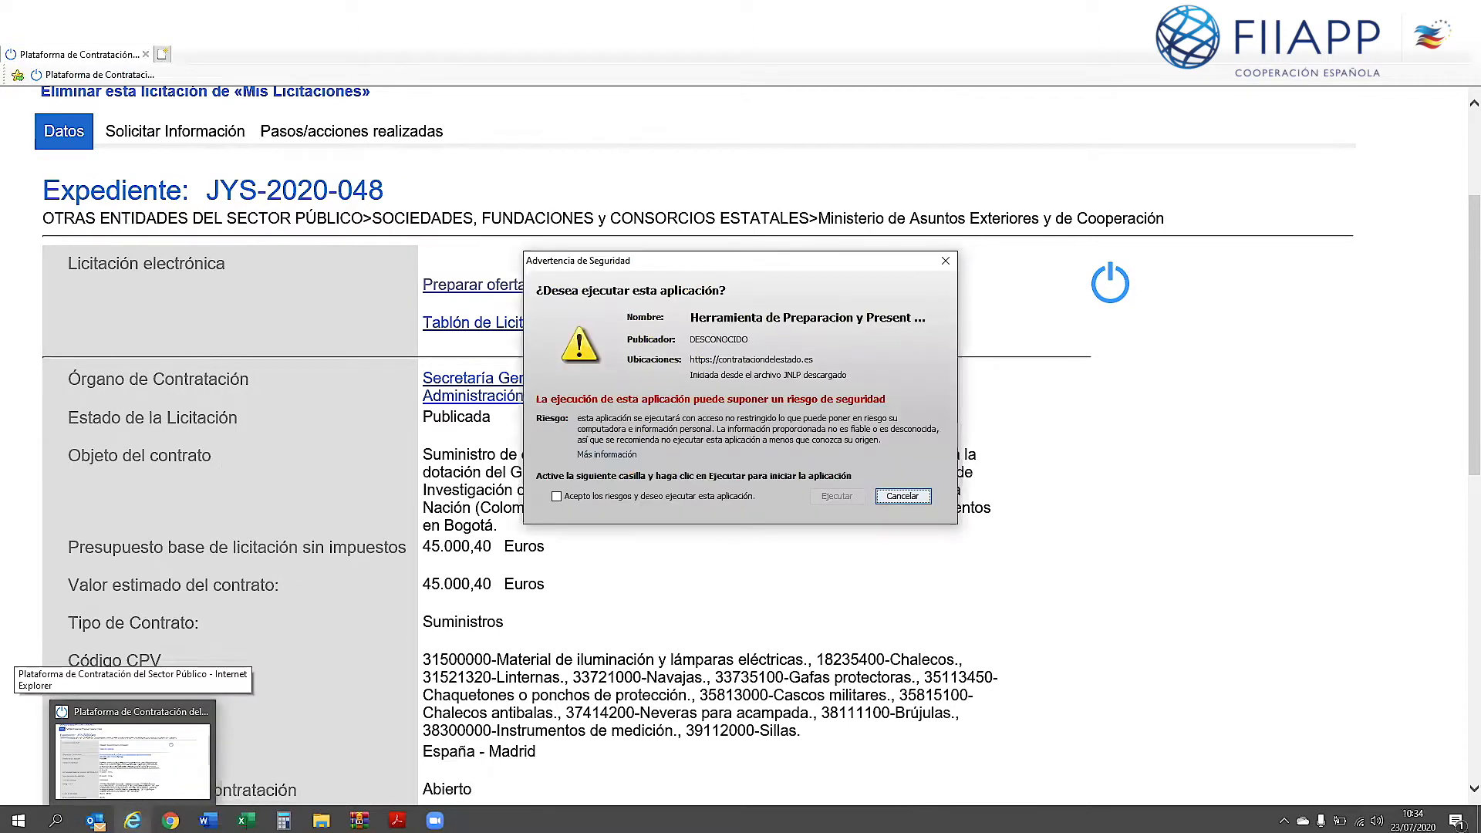
left_click(556, 495)
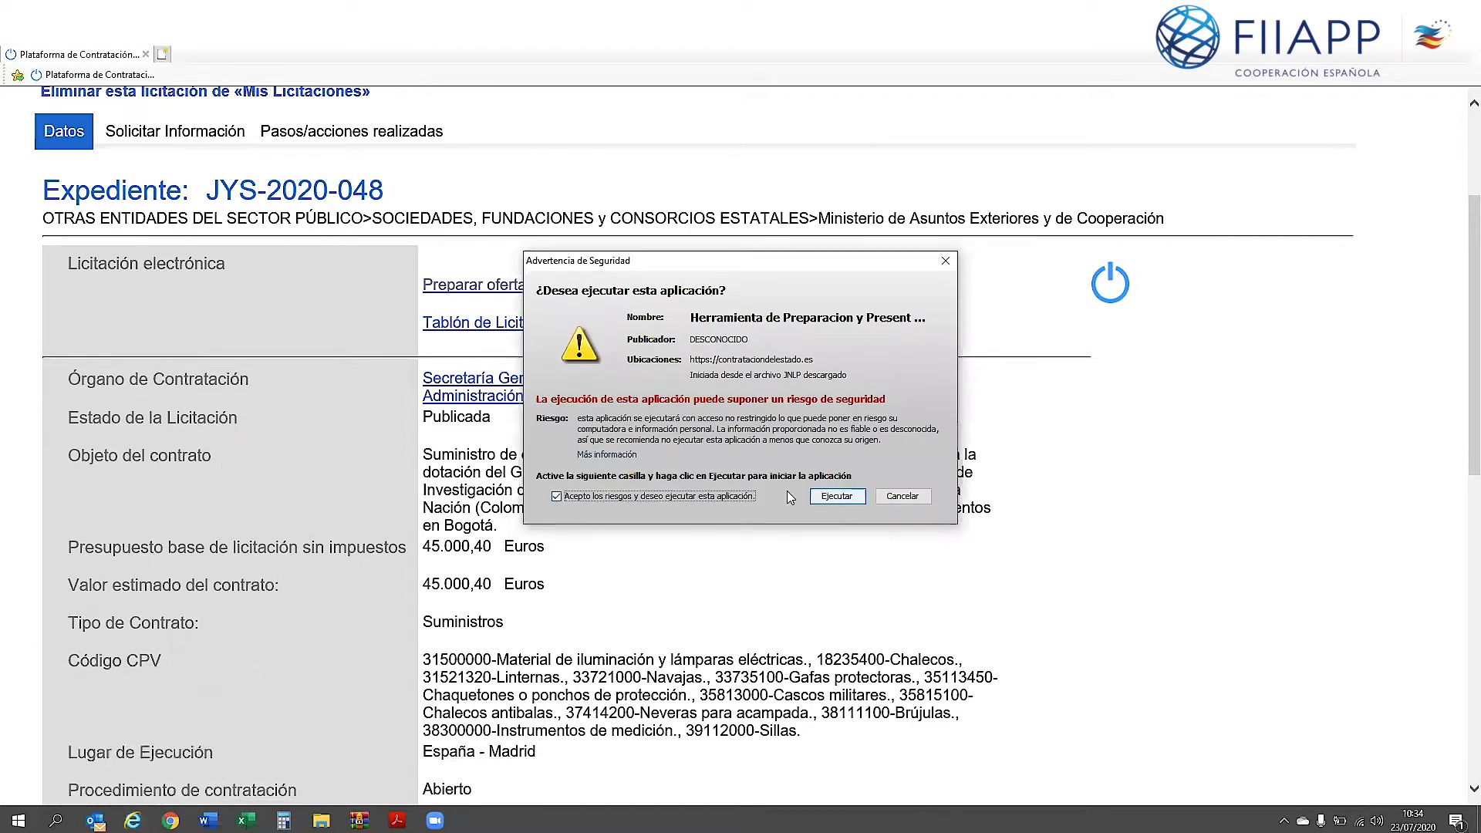
left_click(836, 496)
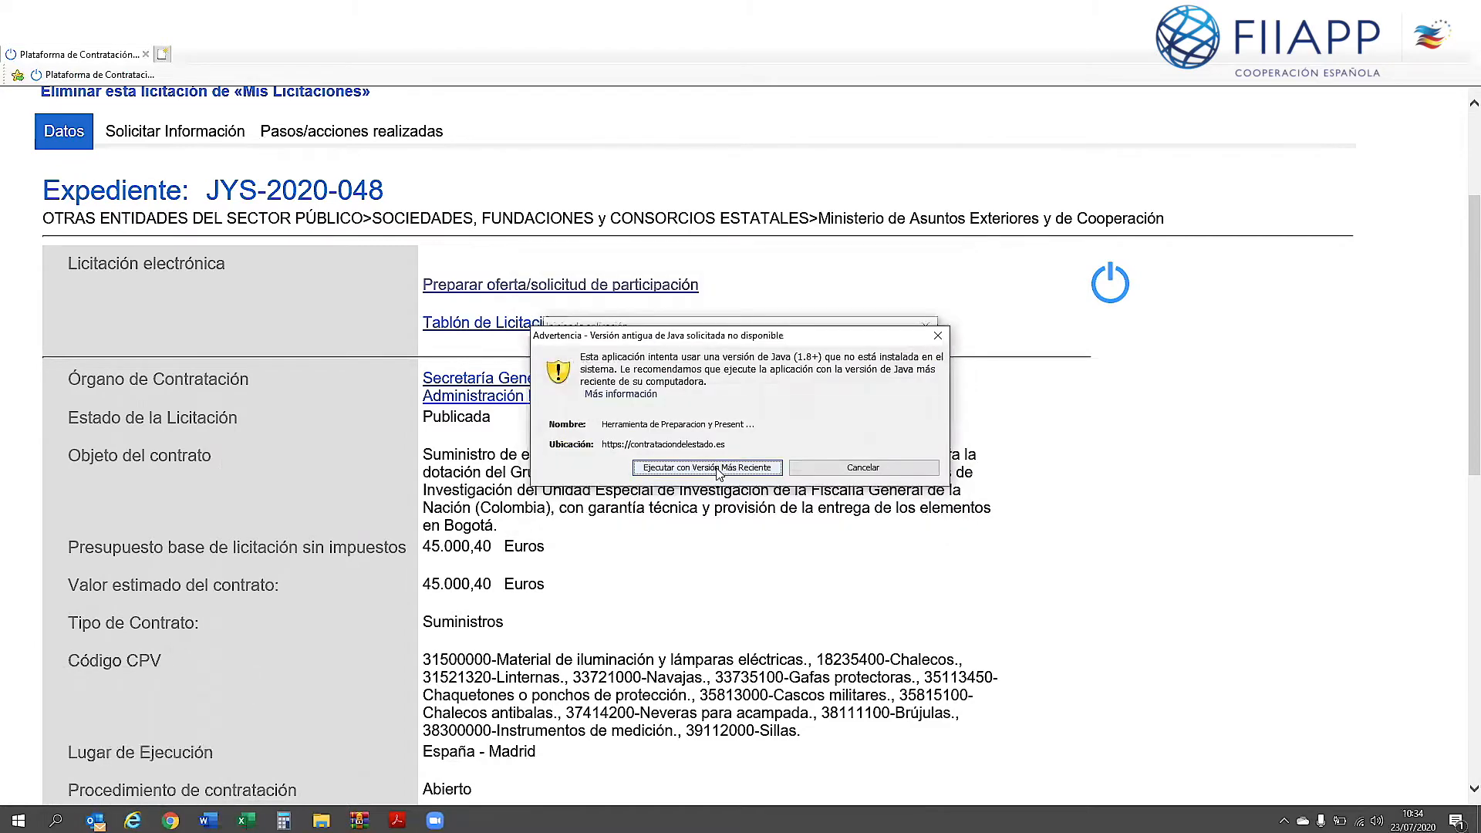
left_click(707, 467)
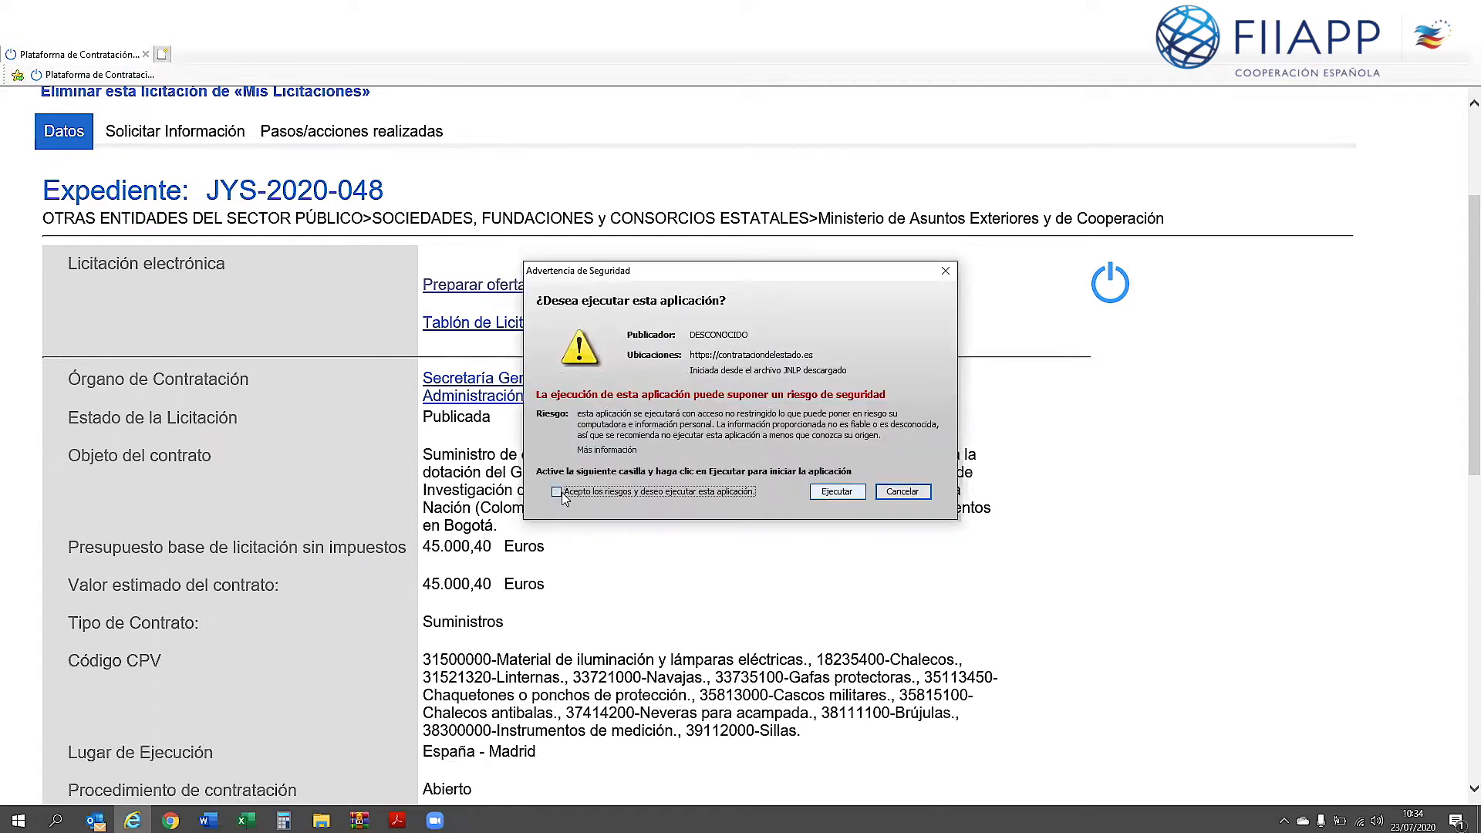
left_click(557, 492)
left_click(837, 492)
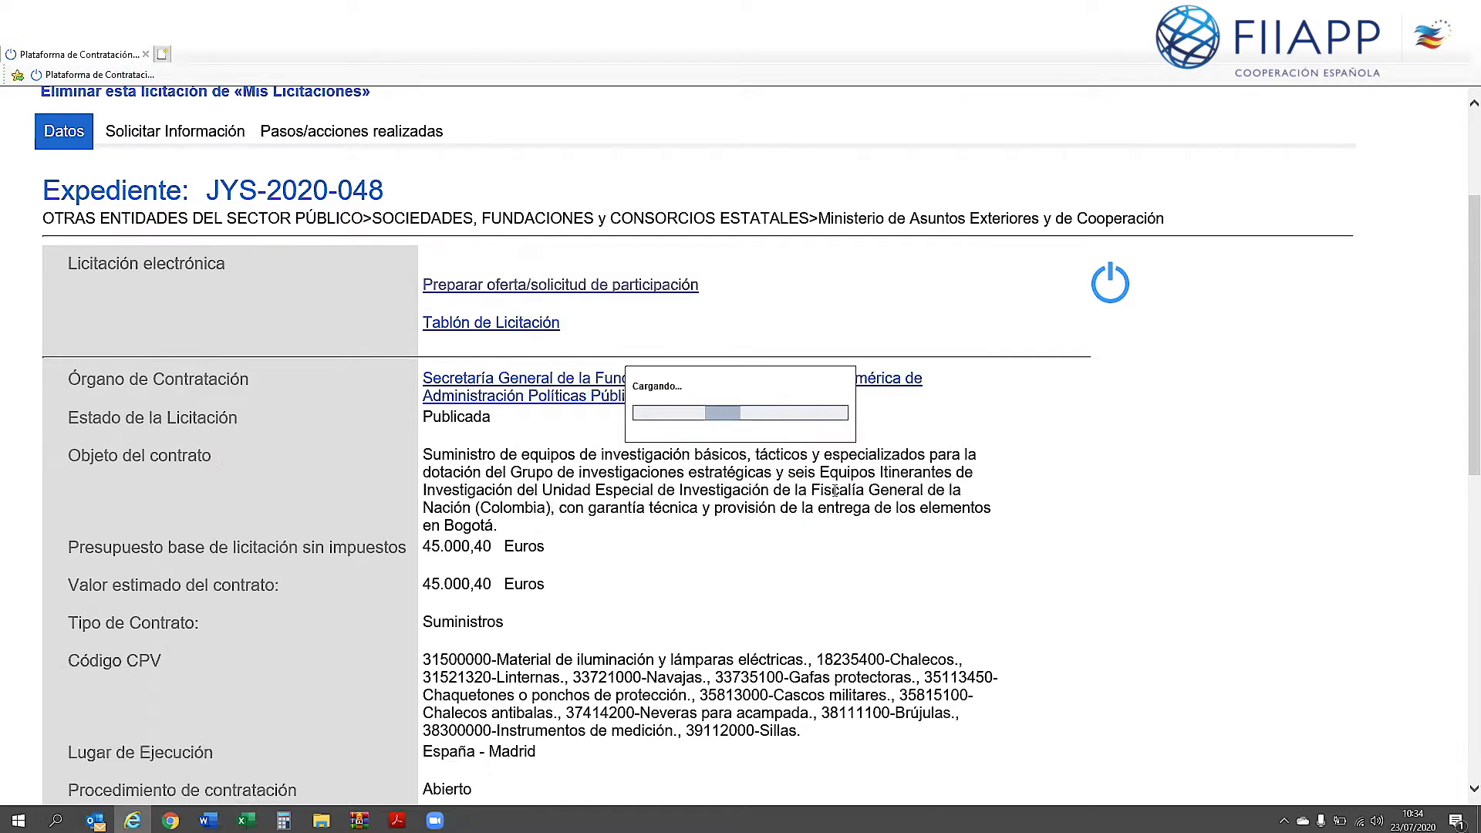
mouse_move(132, 820)
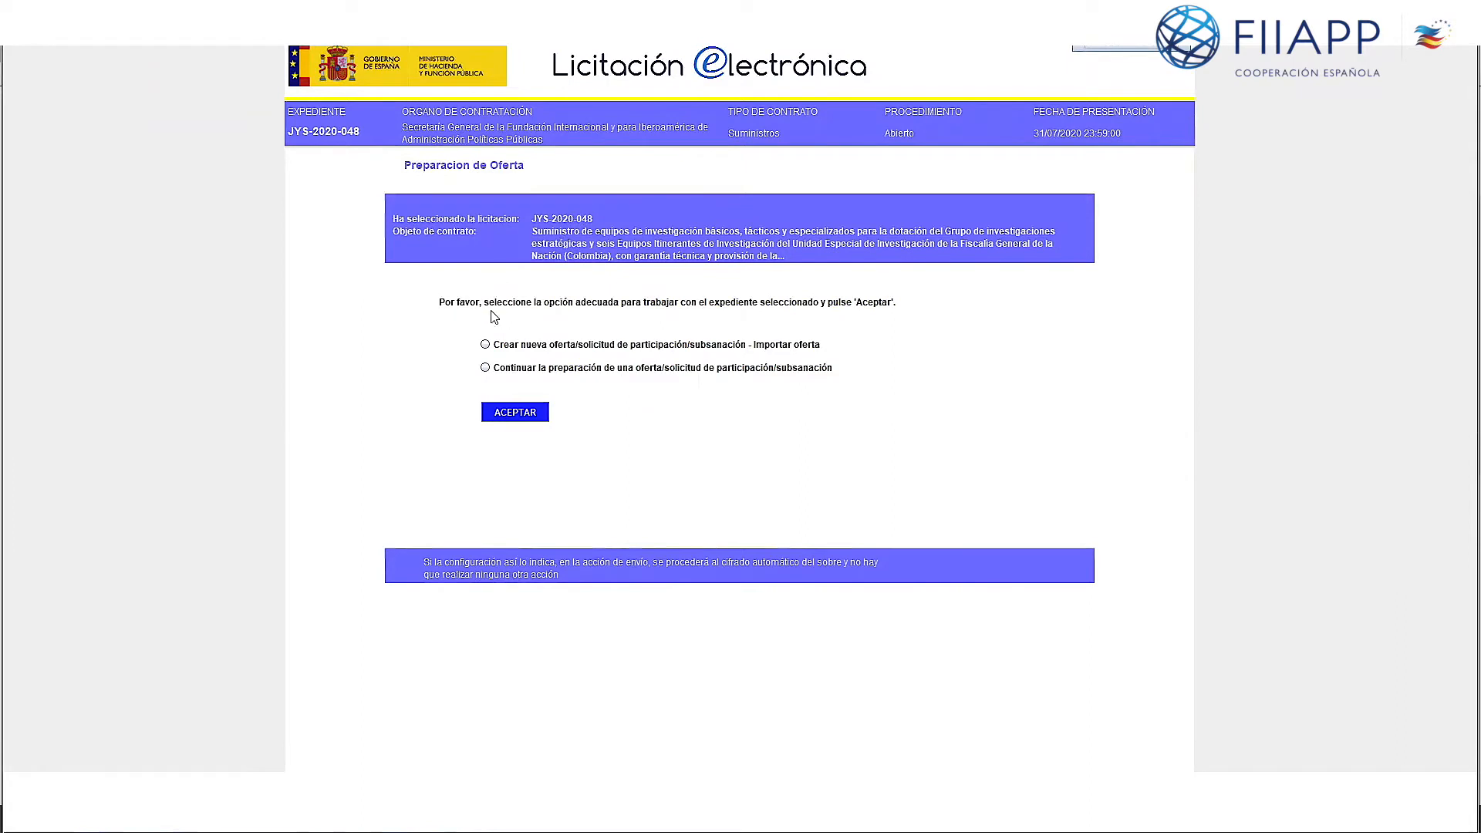
Step: Create a new offer, discard the earlier modifications, and open 02-Licitador bidder data
left_click(485, 345)
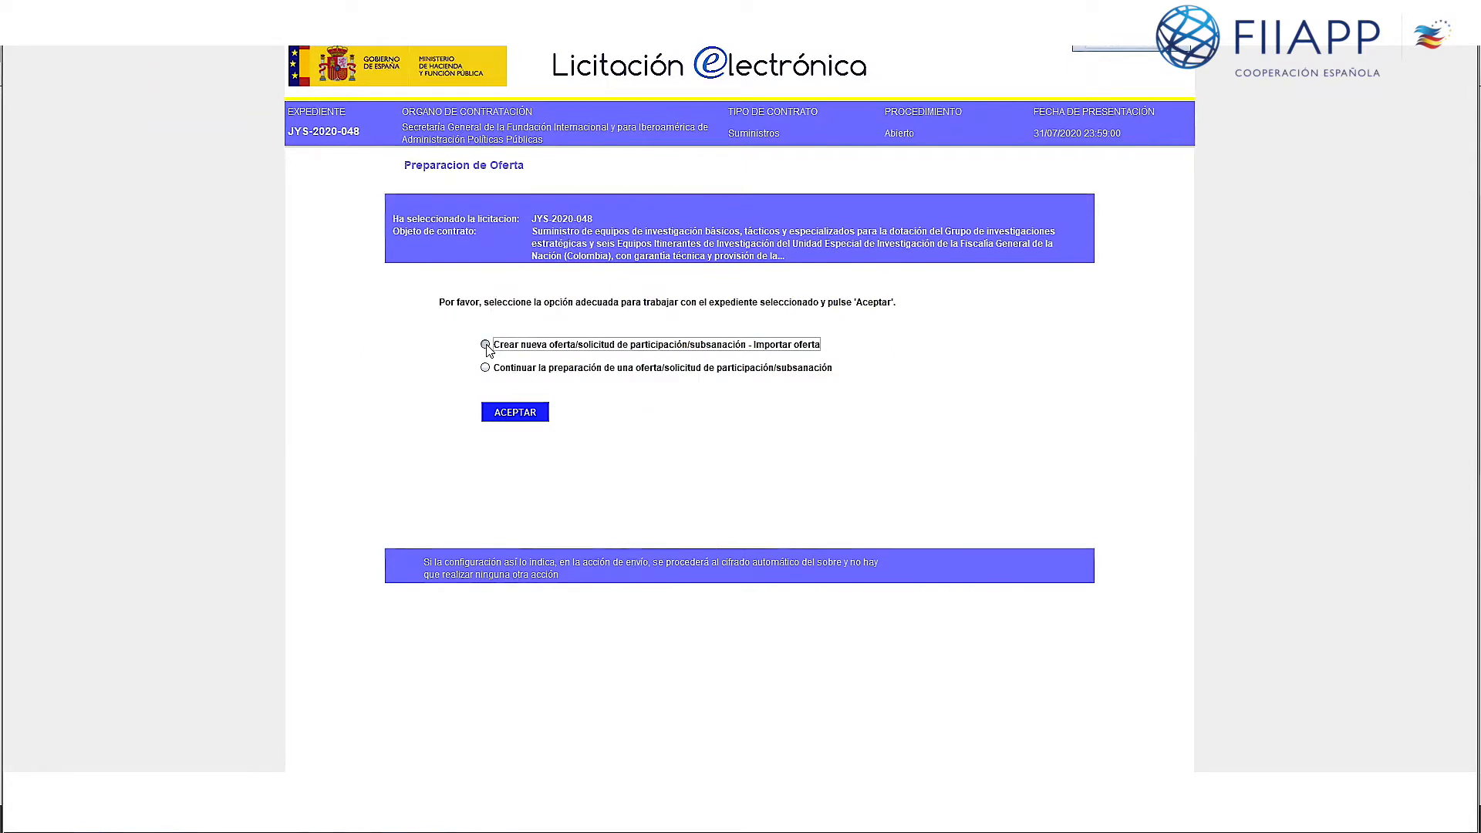
left_click(537, 413)
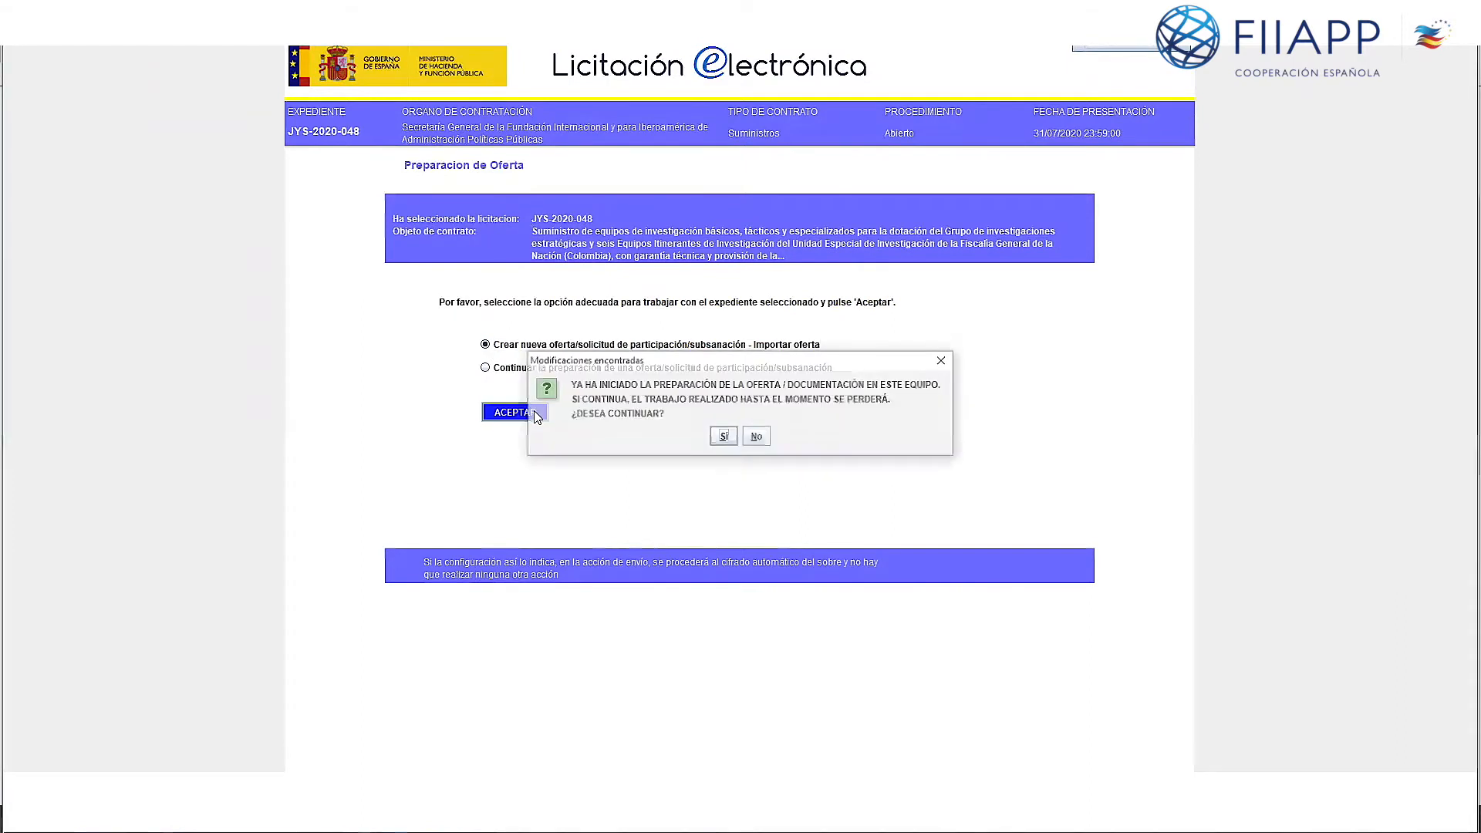
left_click(725, 437)
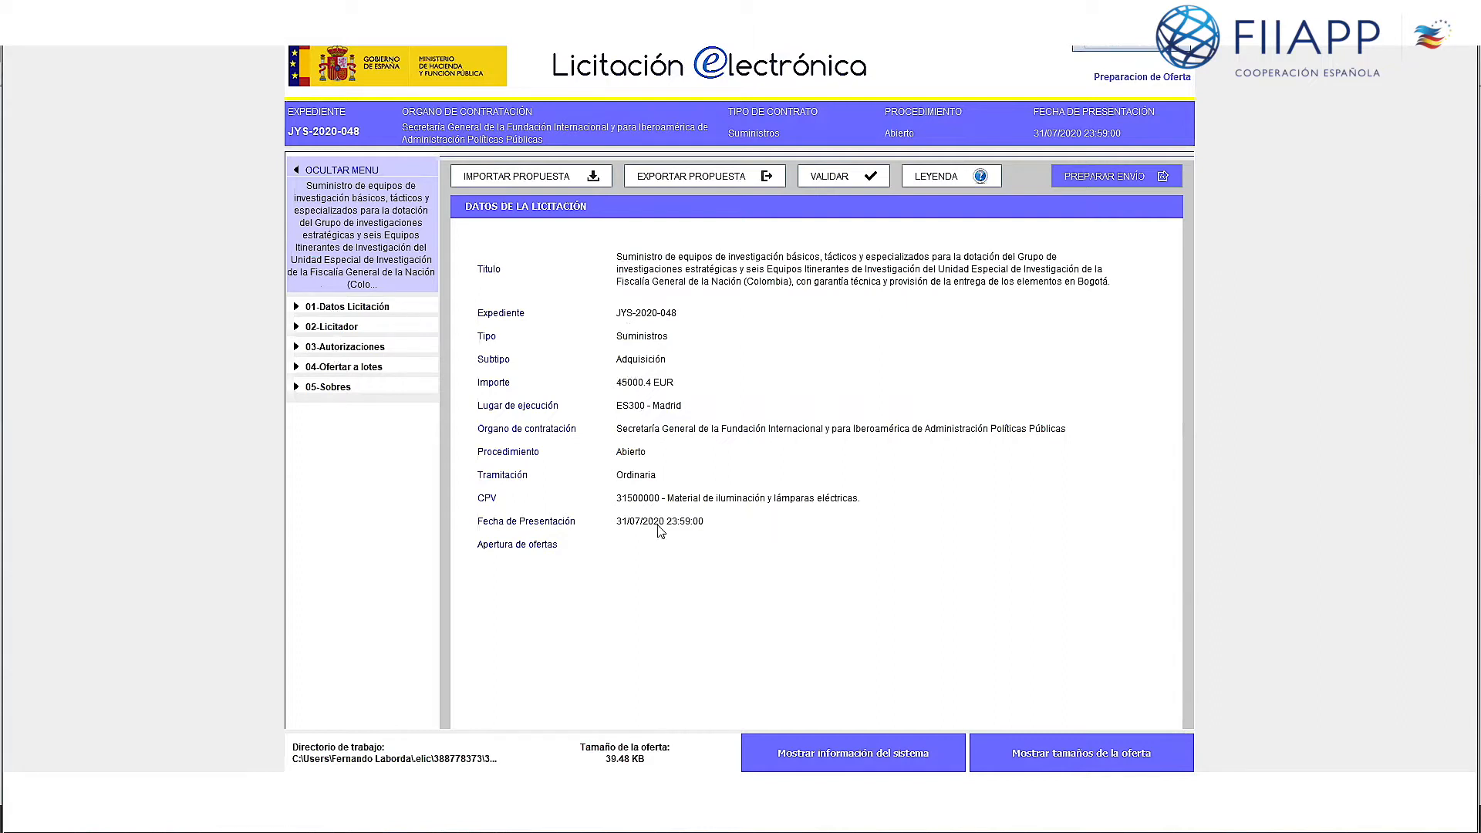
left_click(348, 328)
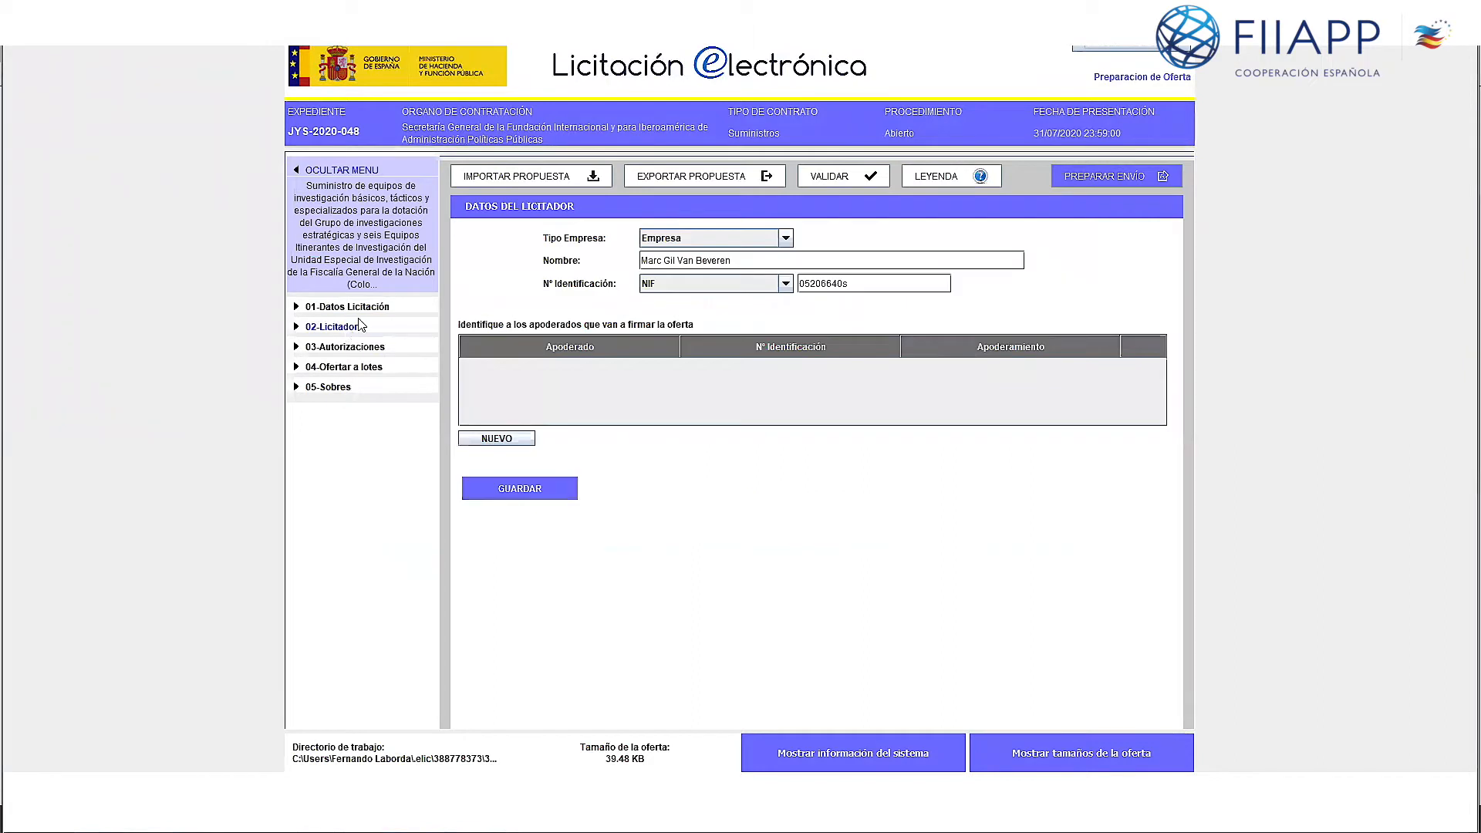
Step: Keep Empresa as company type and add a Solidario signing representative with name and NIF
left_click(786, 238)
left_click(788, 239)
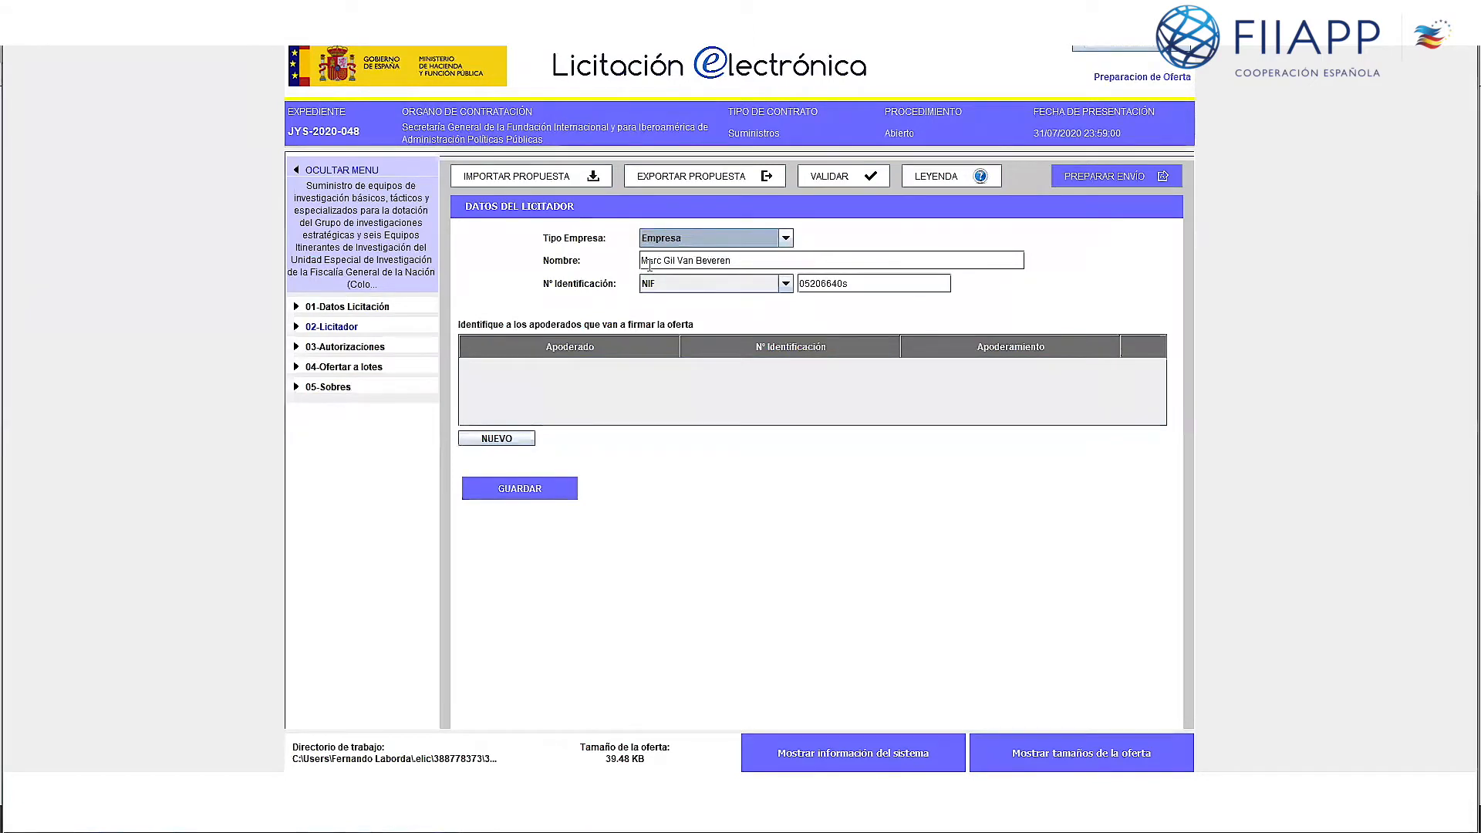
left_click_drag(855, 283, 799, 283)
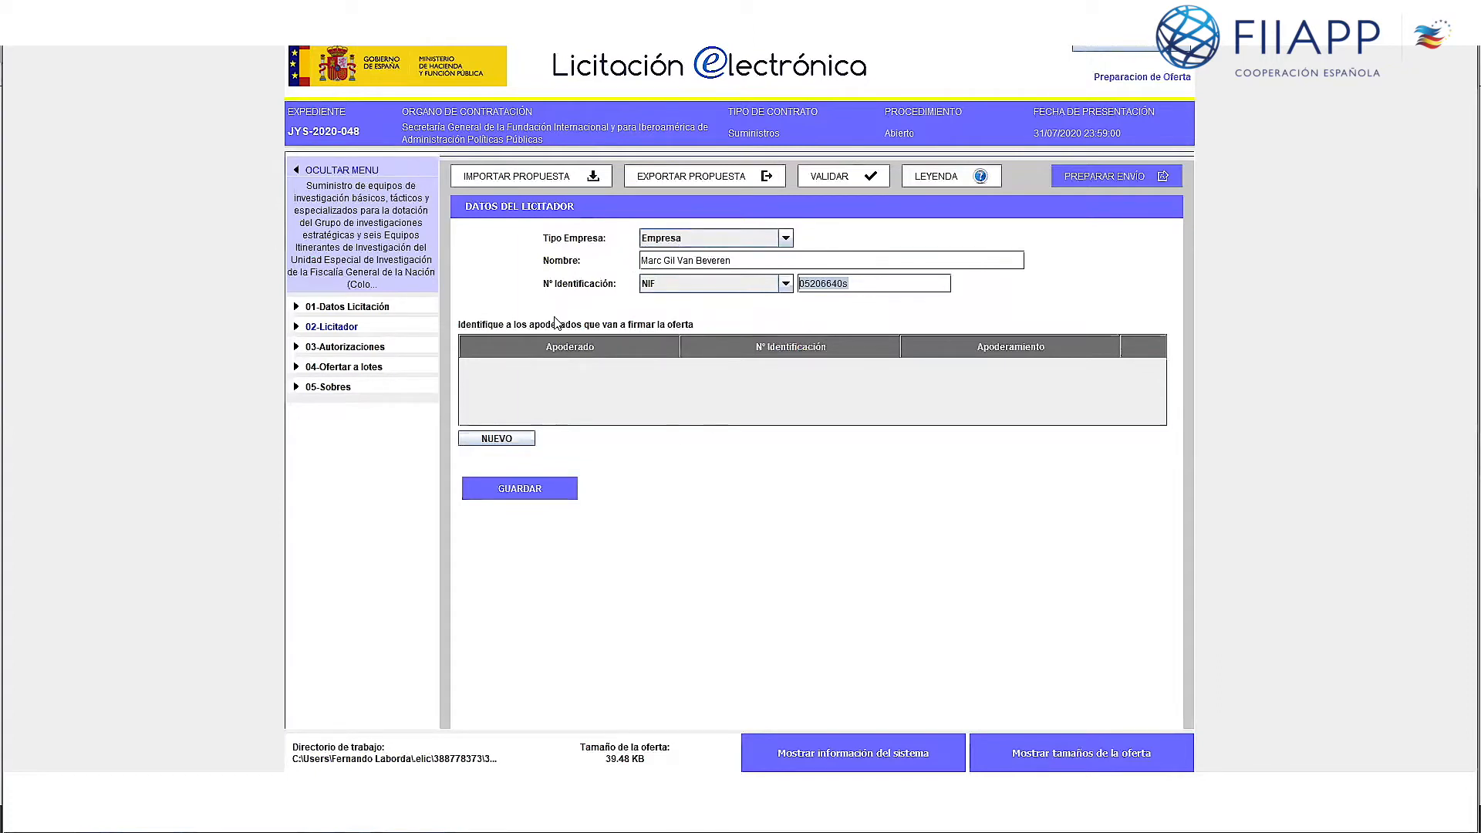
left_click(497, 439)
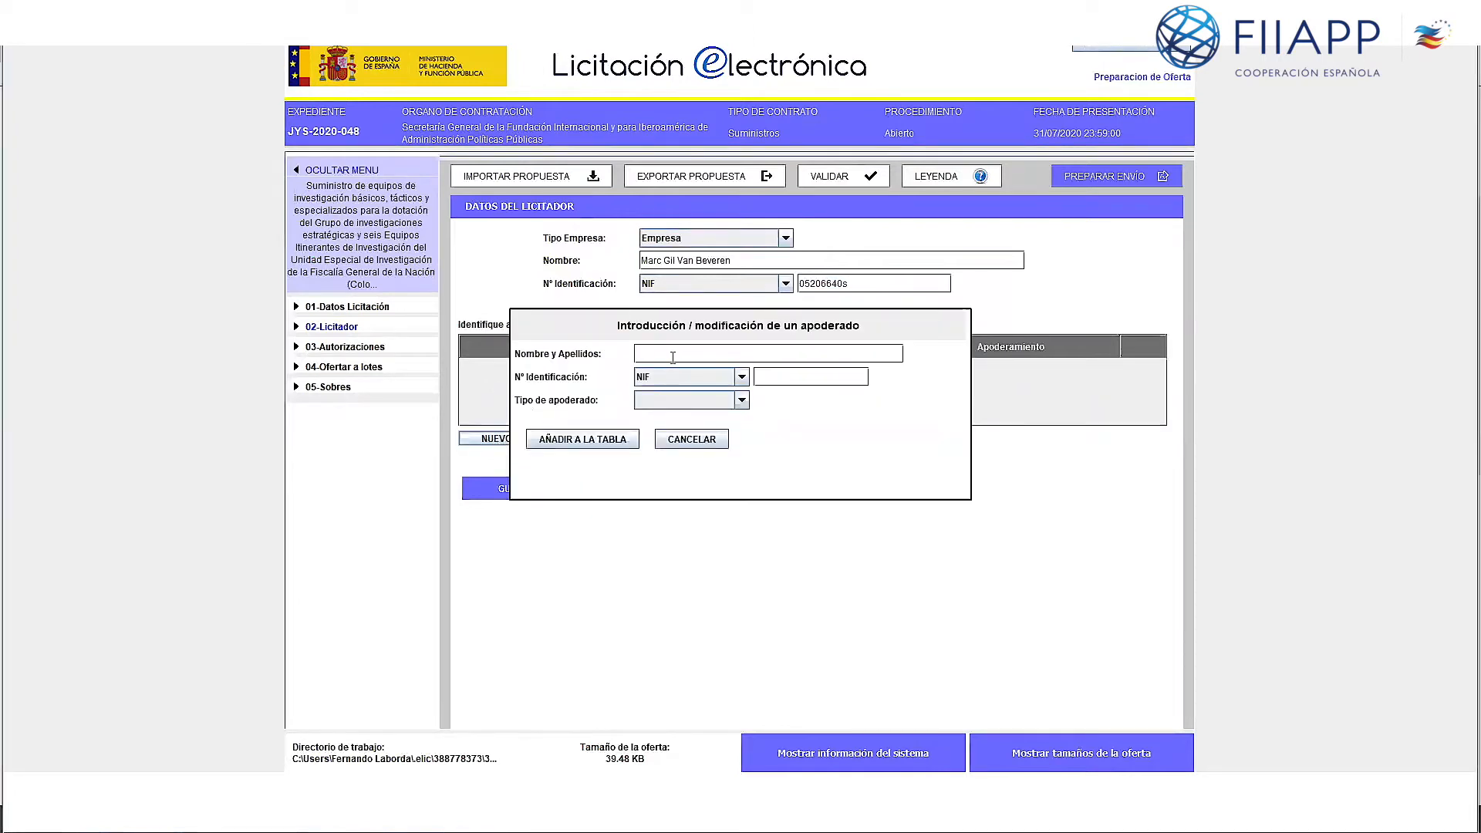
left_click(617, 446)
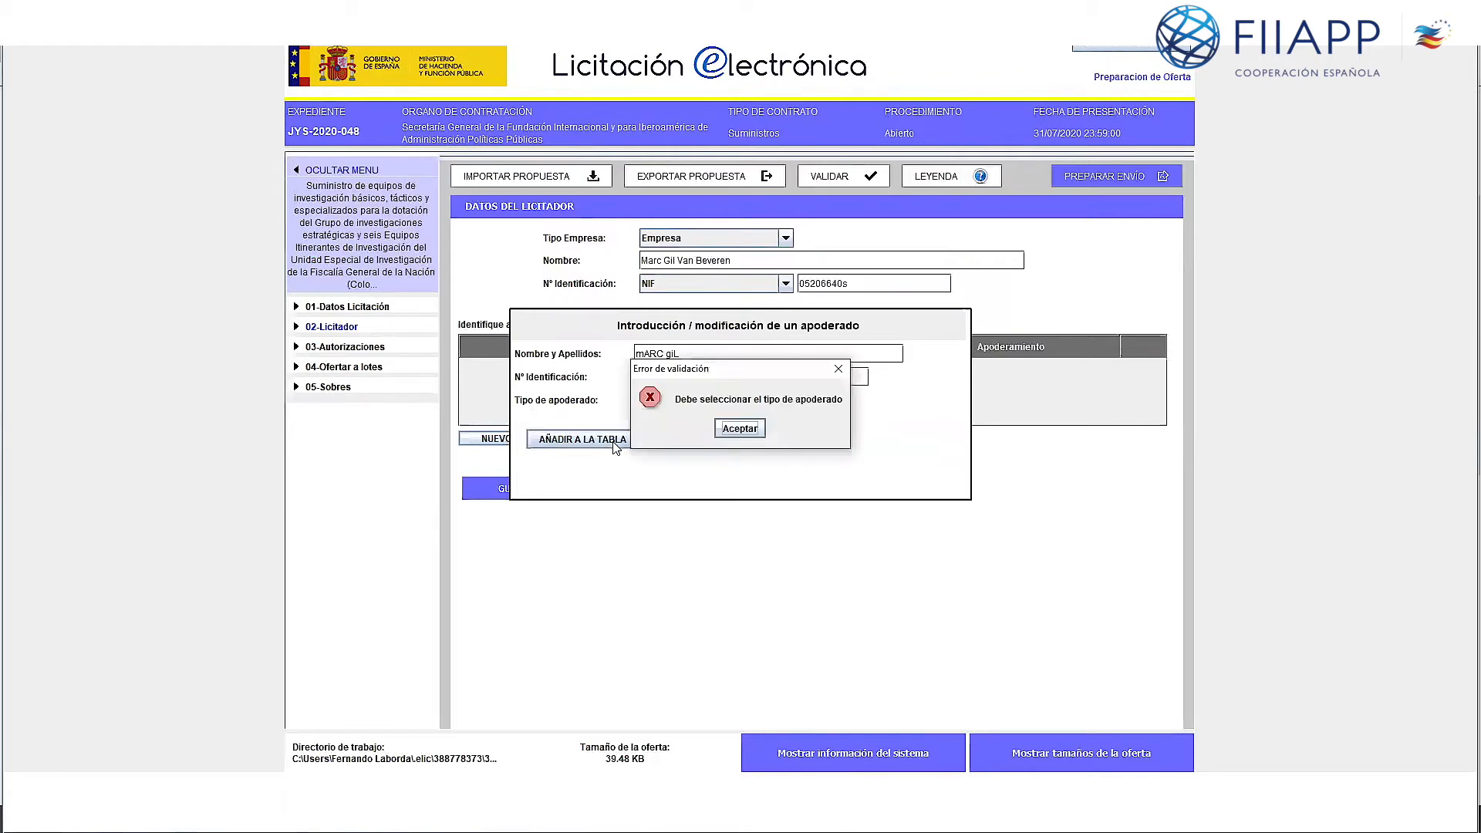
left_click(727, 431)
left_click(741, 403)
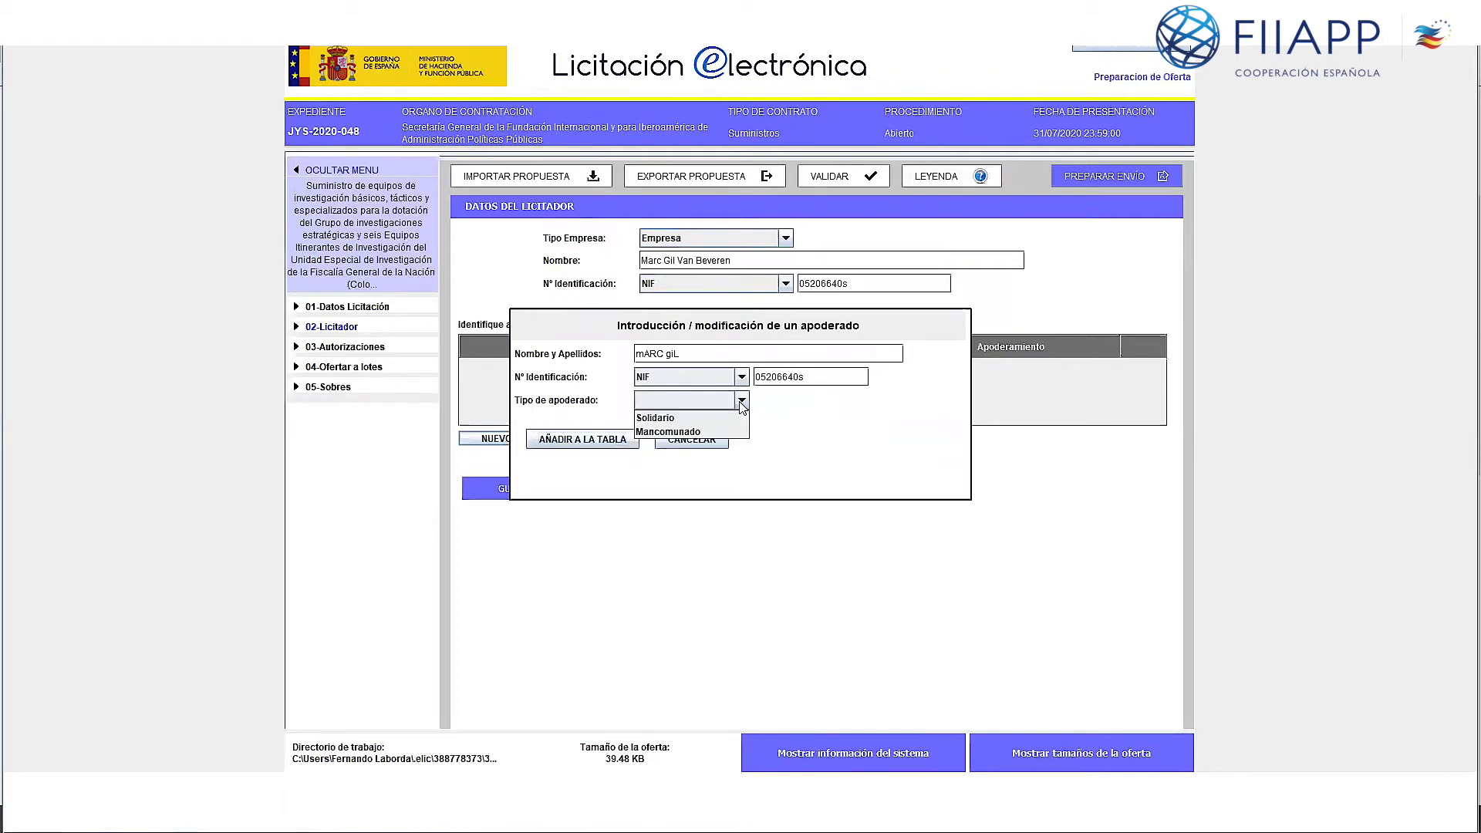
left_click(708, 417)
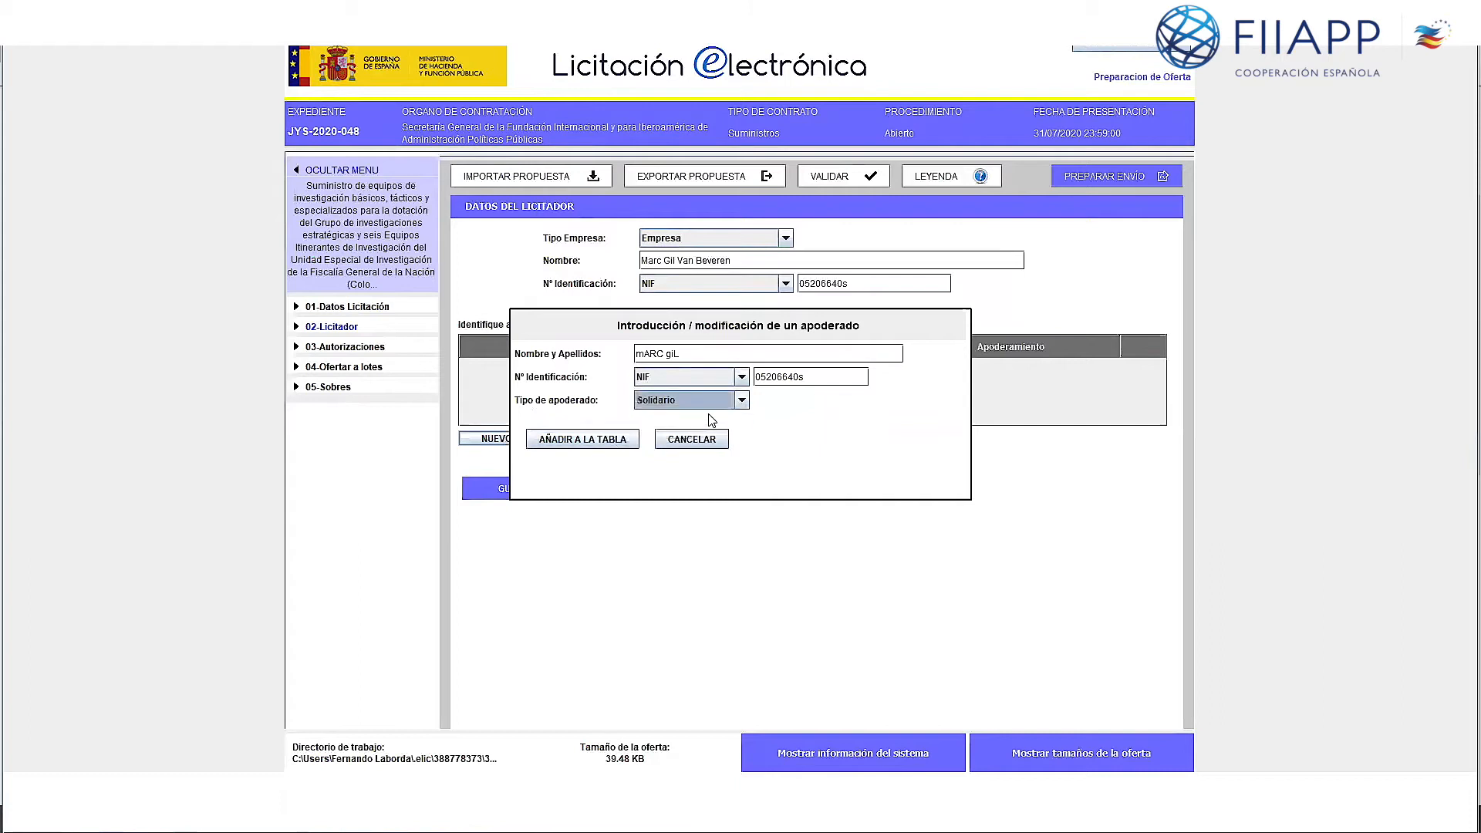
left_click(616, 444)
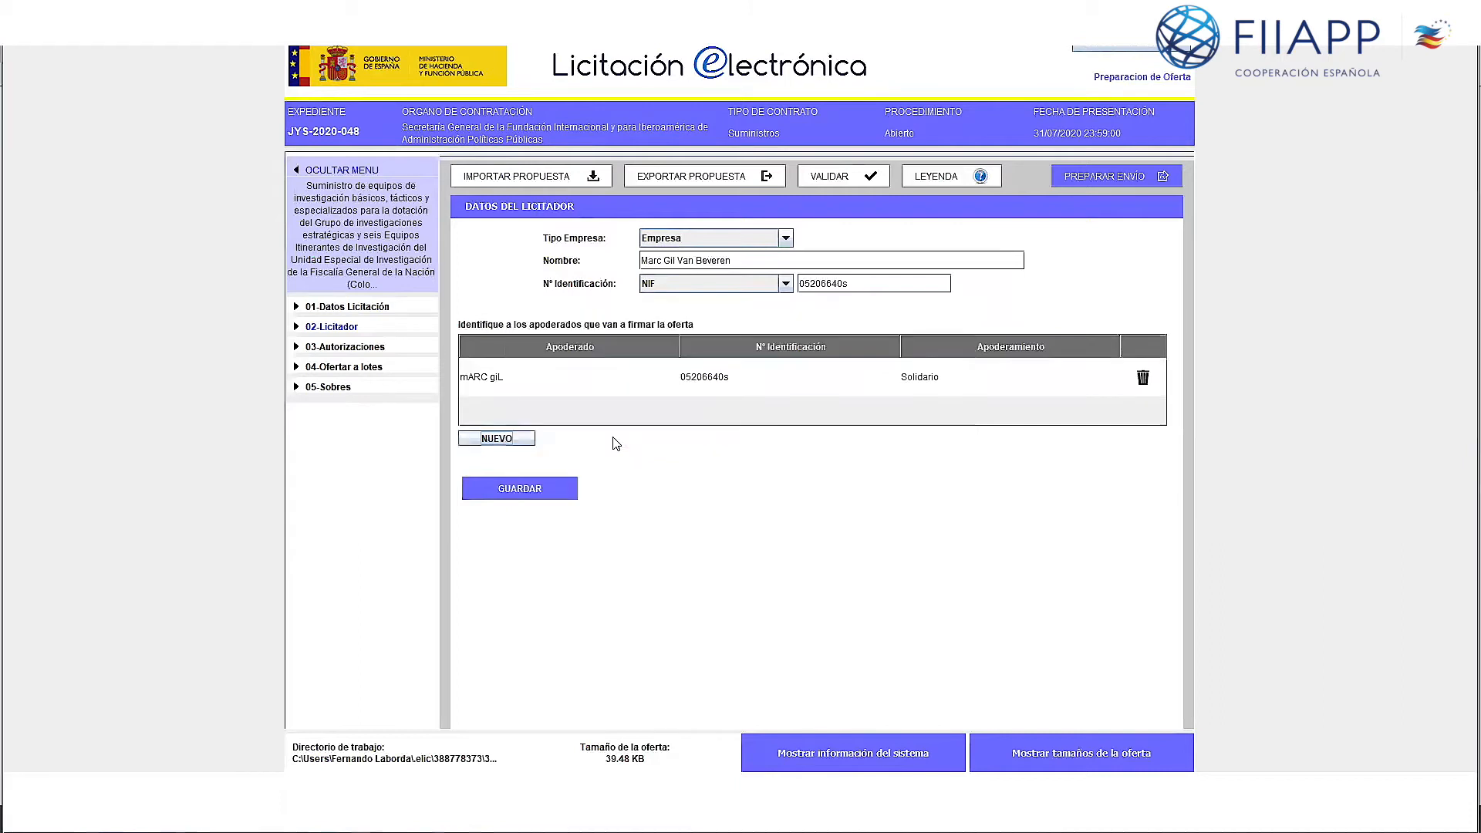
Step: Save the bidder data, acknowledge the confirmation, and go to 03-Autorizaciones
left_click(522, 491)
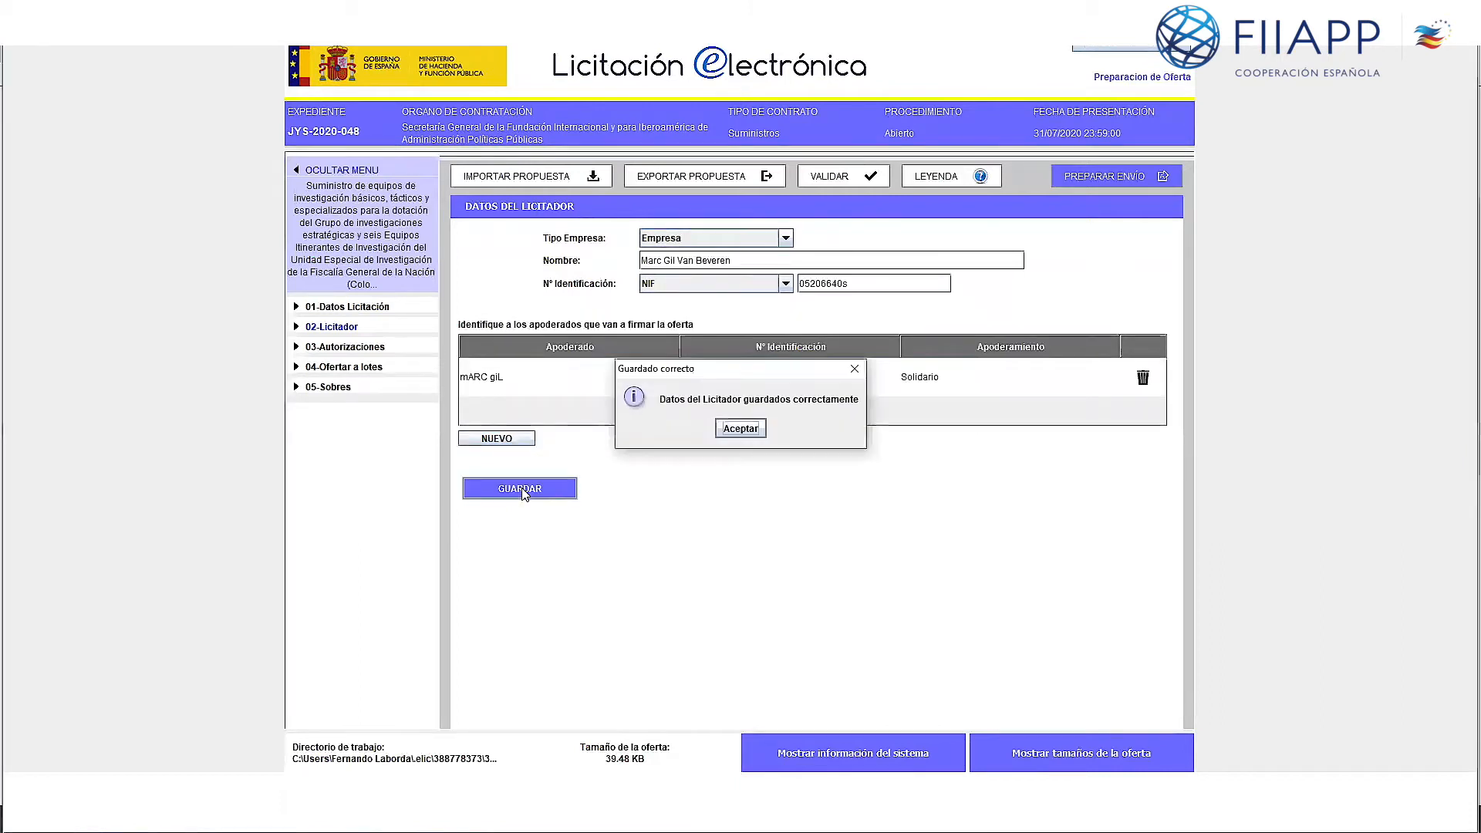
left_click(737, 428)
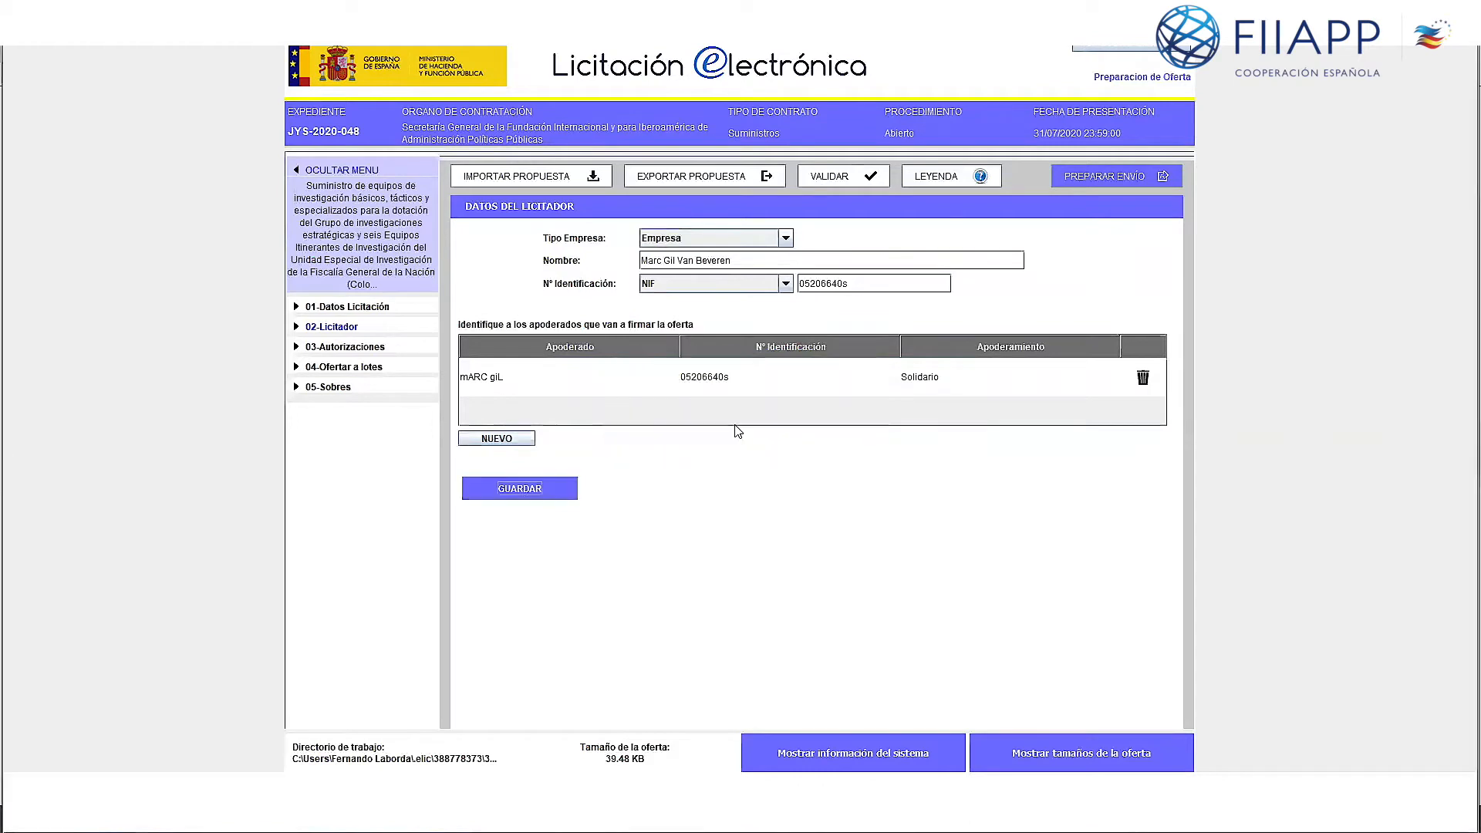
left_click(333, 349)
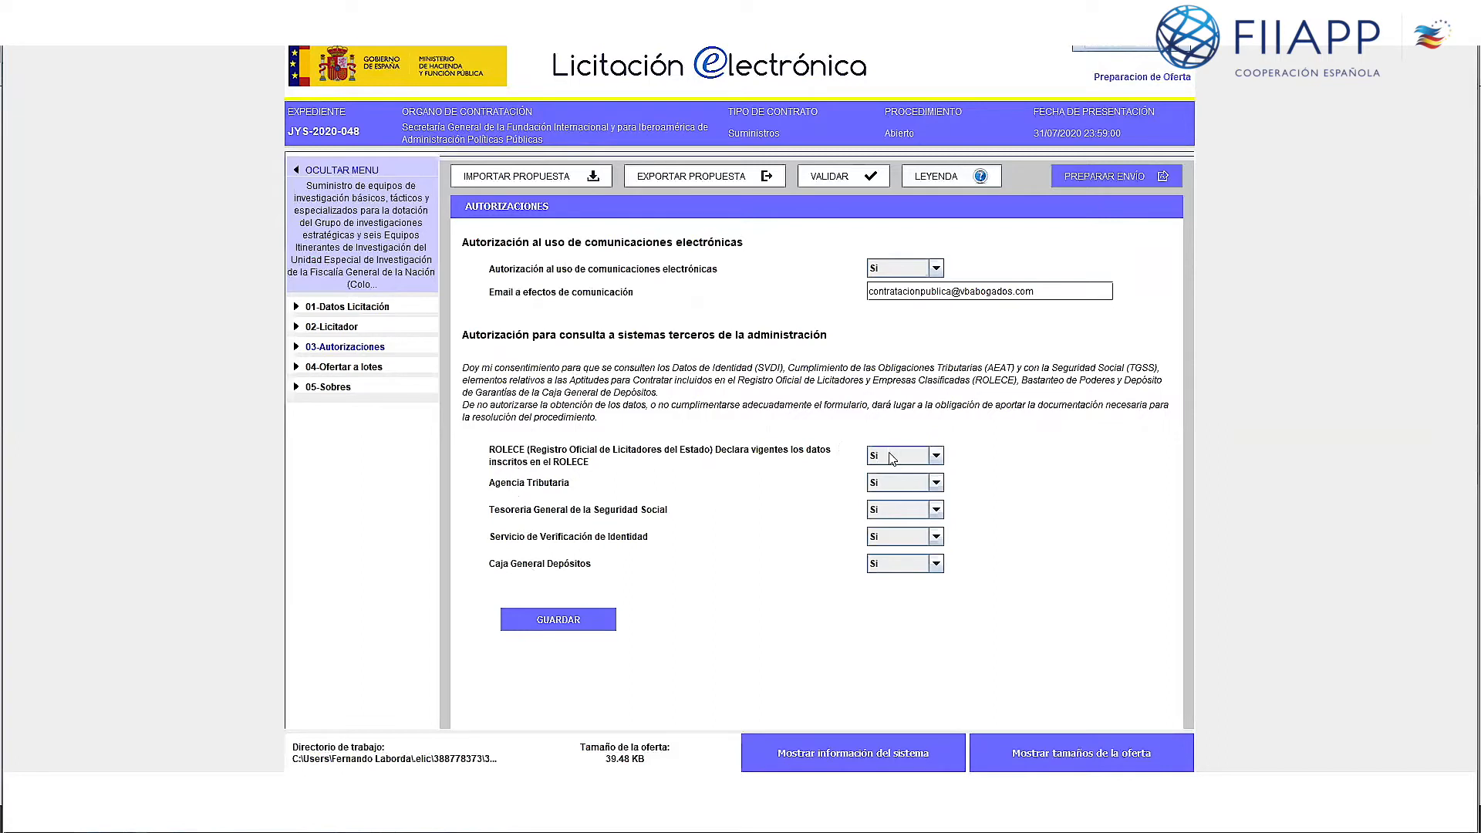
Step: Save the authorisations with all consents at Sí, then go to 04-Ofertar a lotes
left_click(568, 623)
left_click(731, 429)
left_click(337, 368)
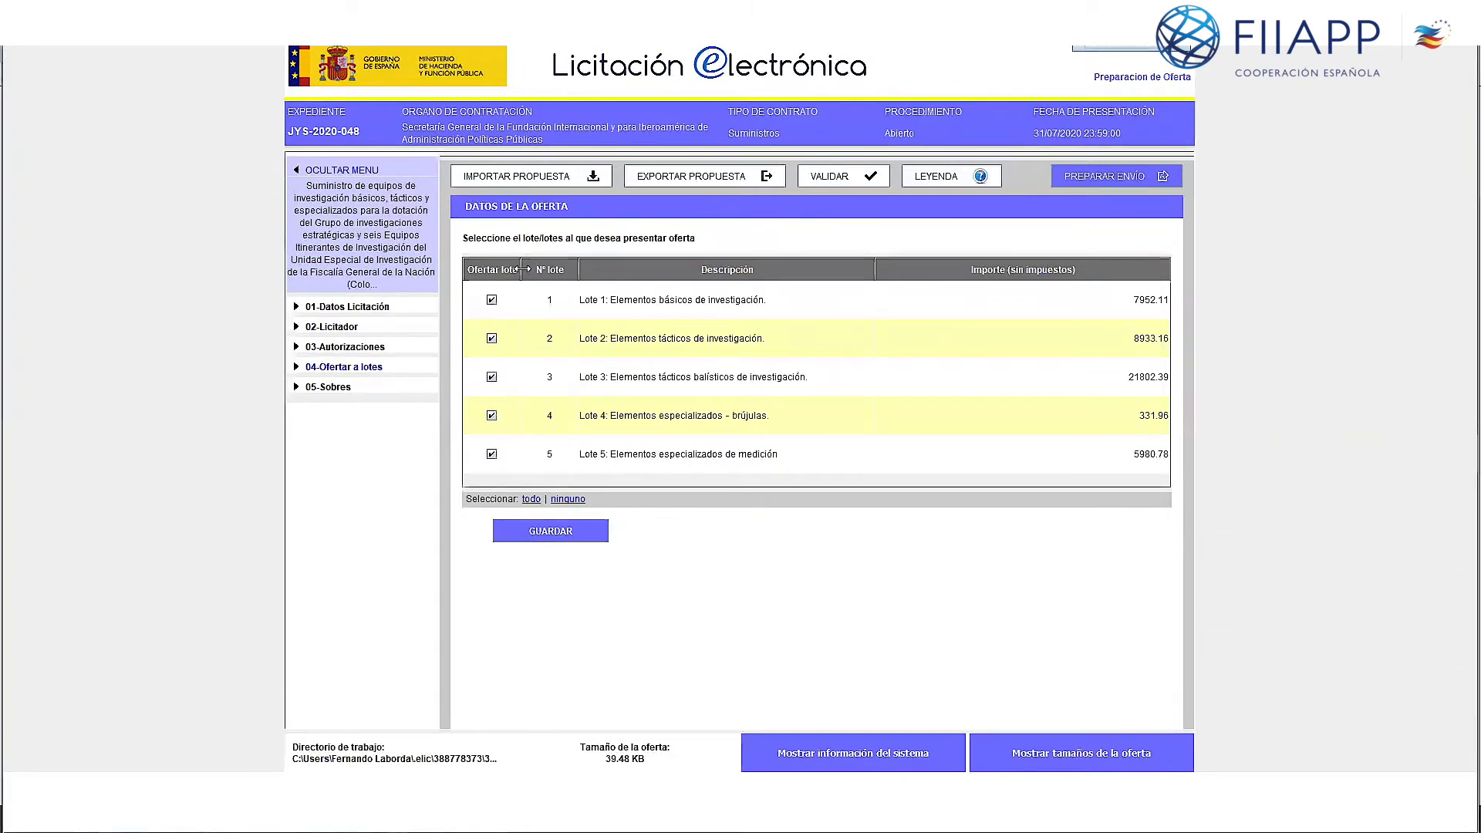
Step: Untick and re-tick lots 1–5 so all five lots are selected
left_click(491, 299)
left_click(491, 337)
left_click(492, 377)
left_click(491, 416)
left_click(491, 454)
left_click(491, 415)
left_click(492, 377)
left_click(491, 338)
left_click(492, 300)
left_click(491, 454)
Step: Save the five-lot selection and expand the 05-Sobres section
left_click(530, 535)
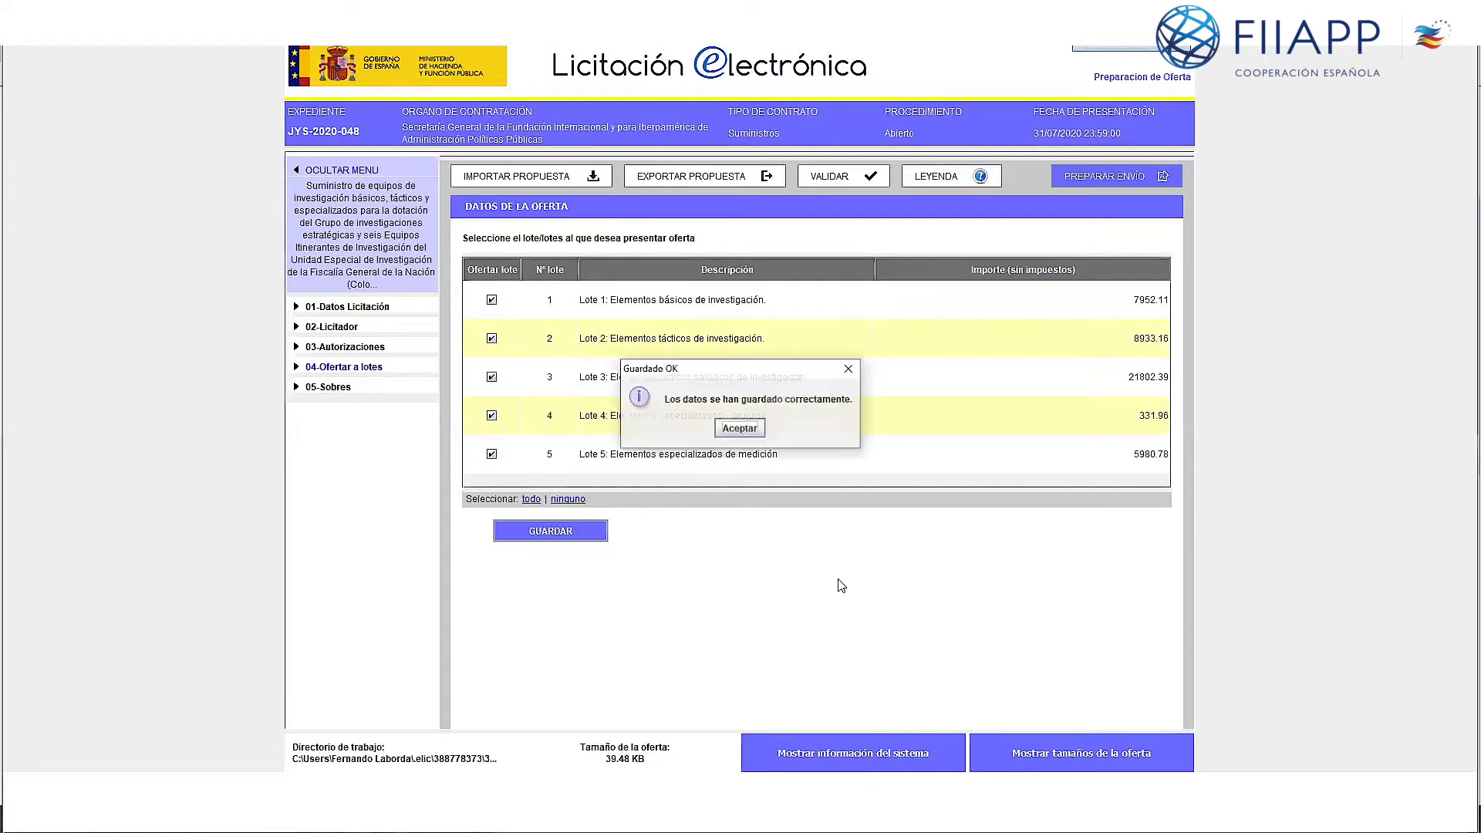
left_click(762, 428)
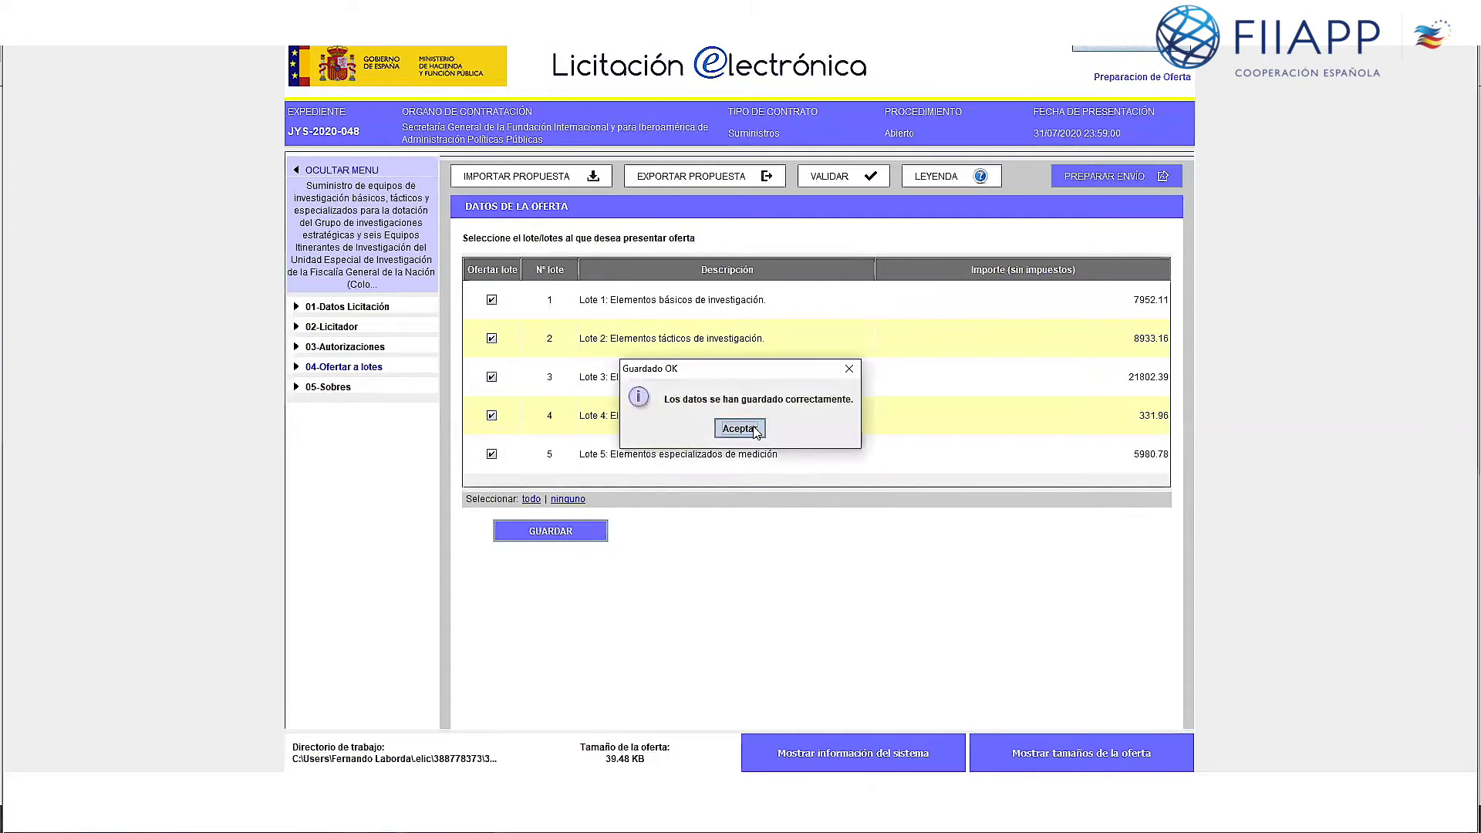
left_click(336, 388)
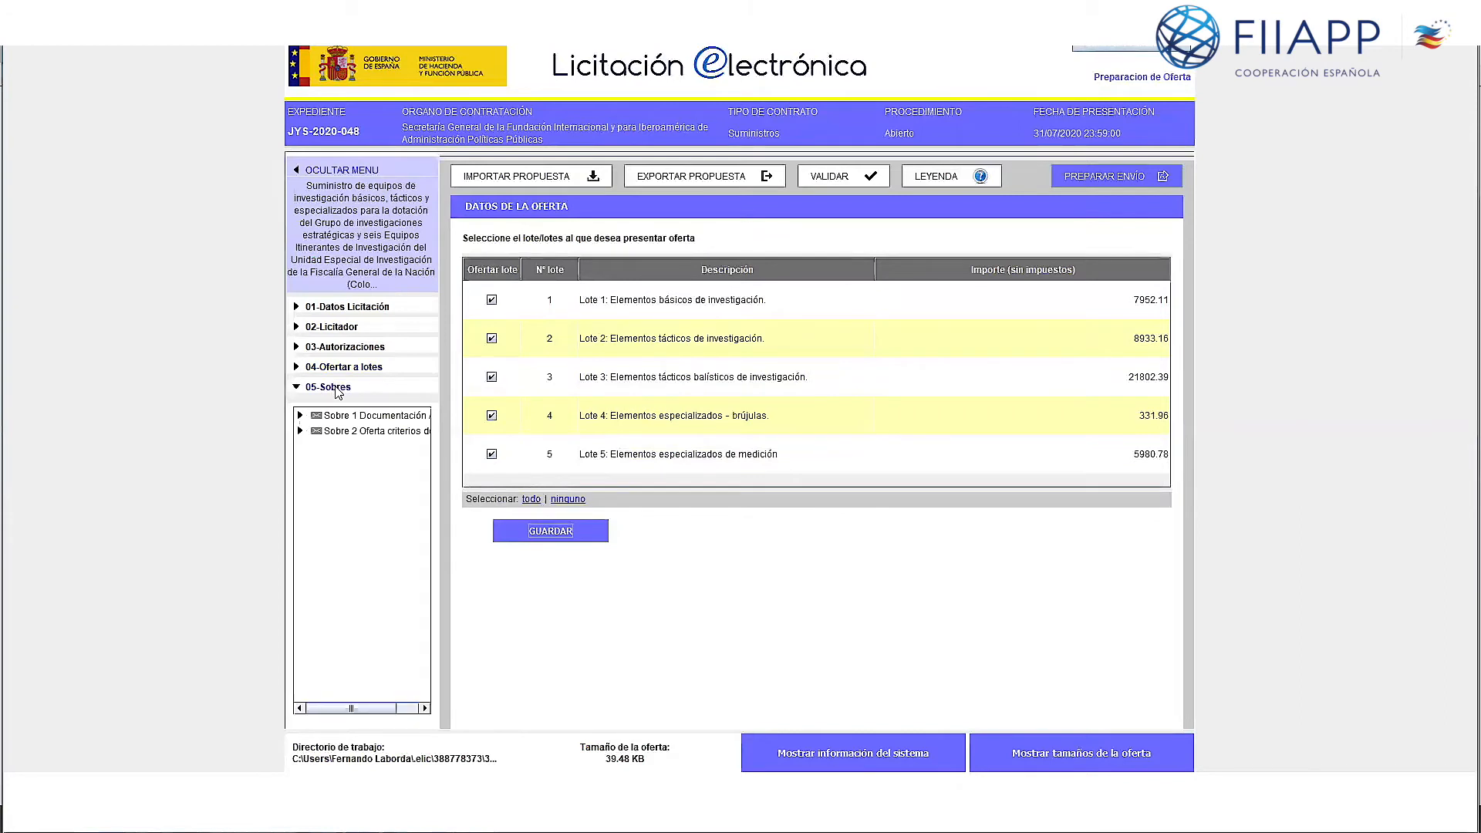
Step: Open envelope Sobre 1 Documentación Administrativa from the Sobres tree
left_click(337, 388)
left_click(336, 388)
left_click(354, 416)
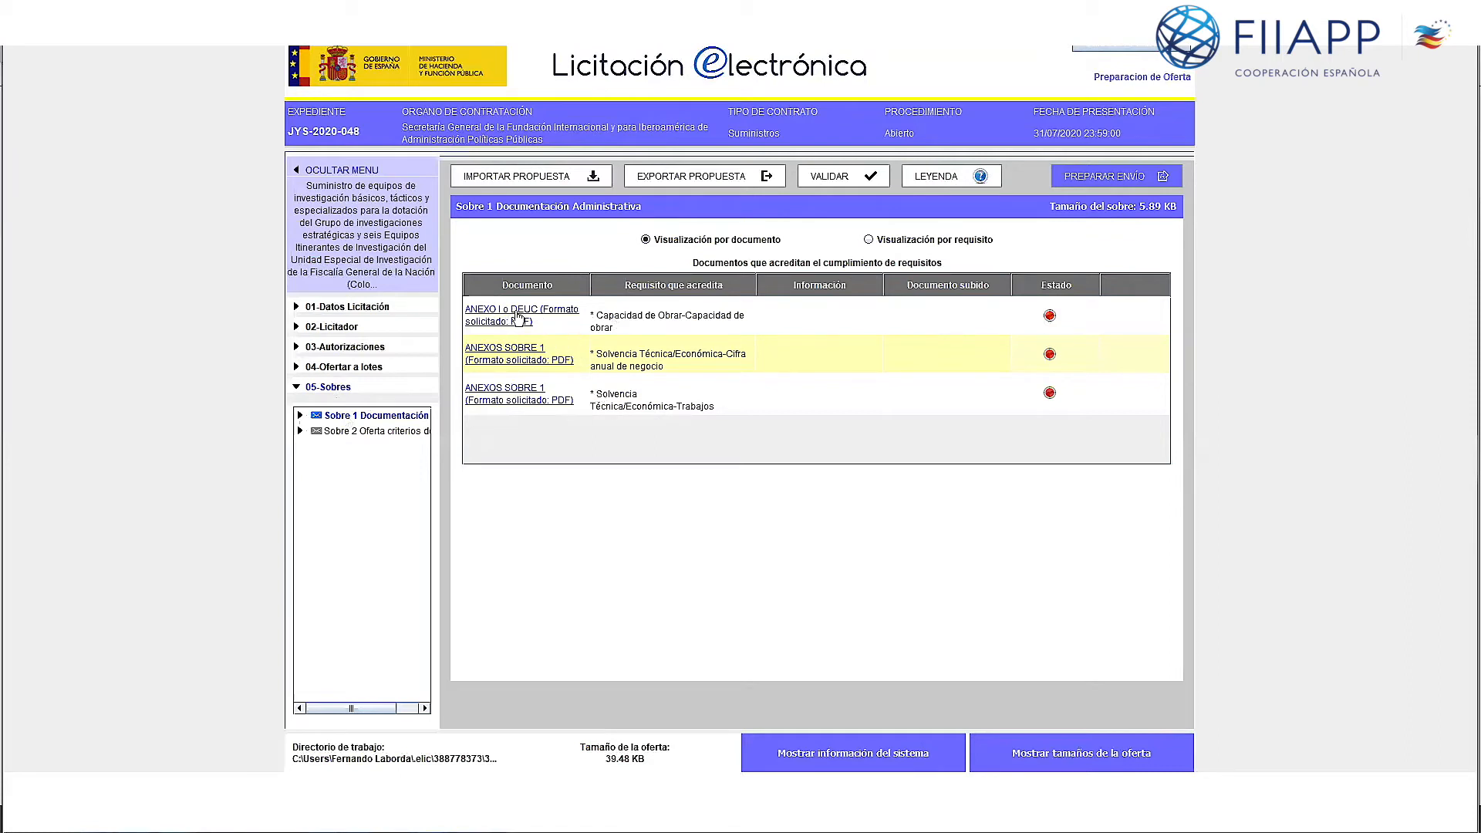
Step: Open the ANEXO I o DEUC requirement, cancel attaching a file, and return to the document list
left_click(518, 317)
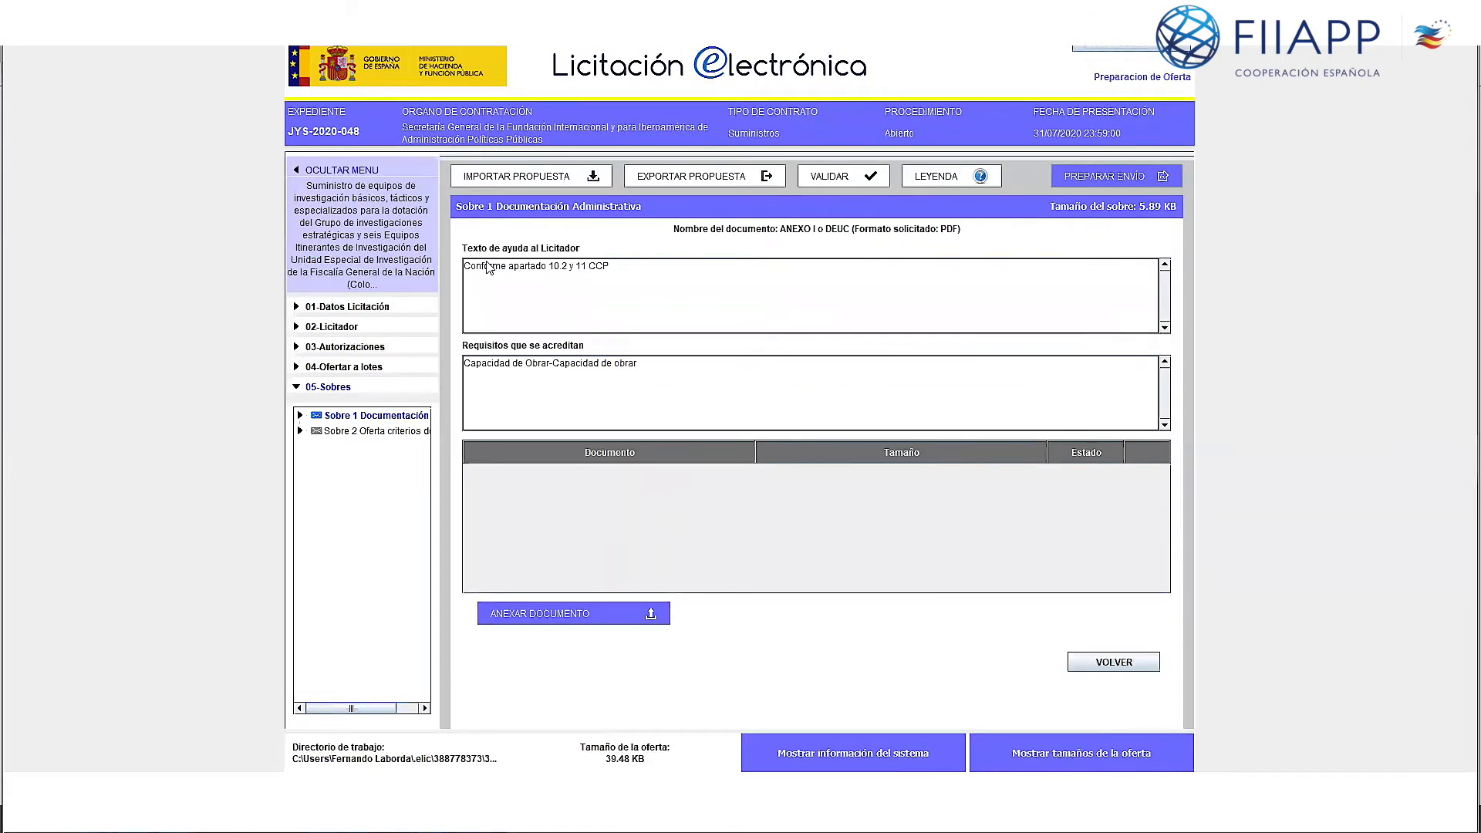
left_click(567, 617)
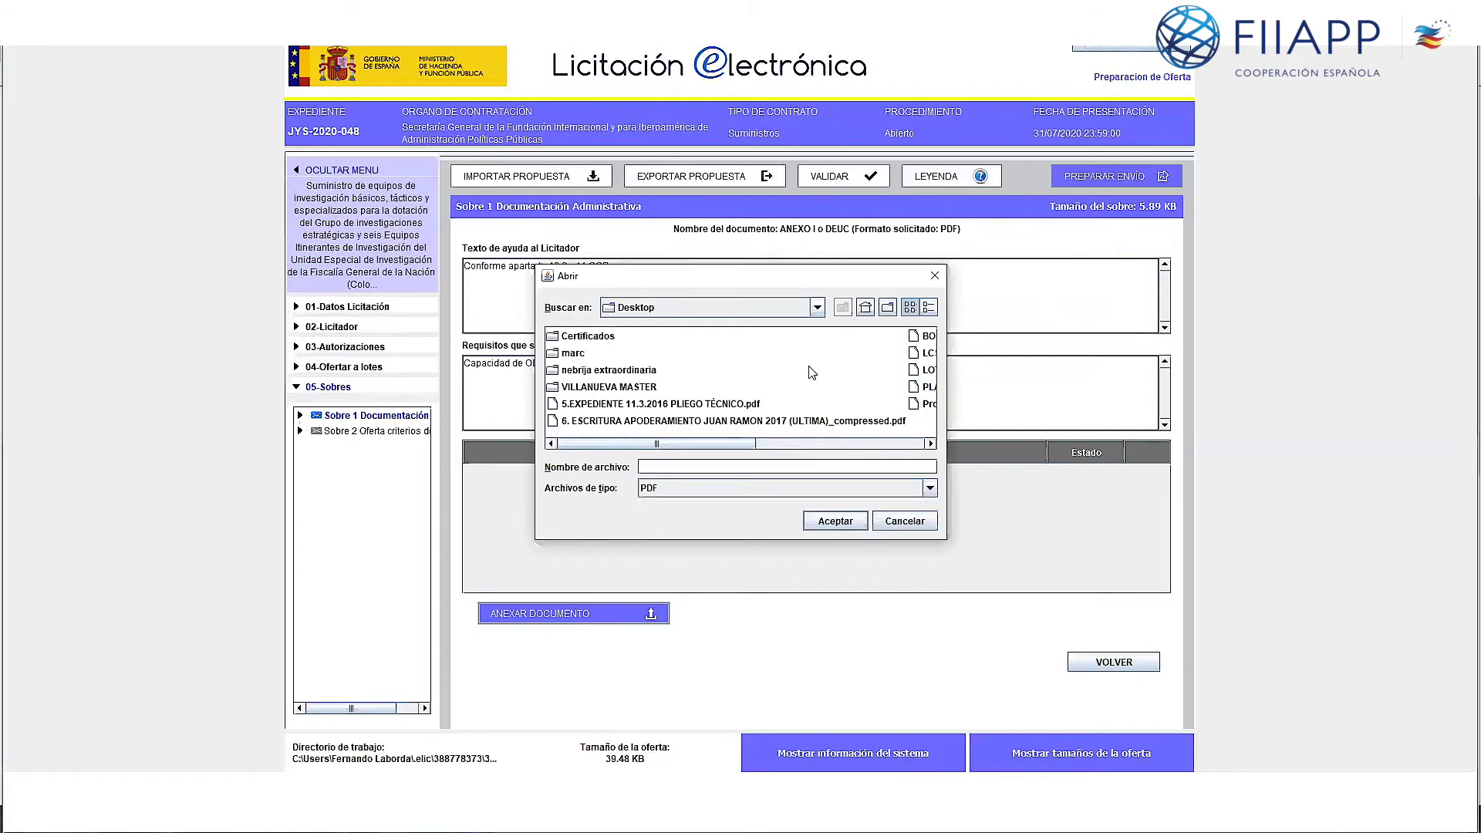
scroll(845, 383, "right", 1)
scroll(664, 397, "left", 1)
scroll(661, 392, "right", 1)
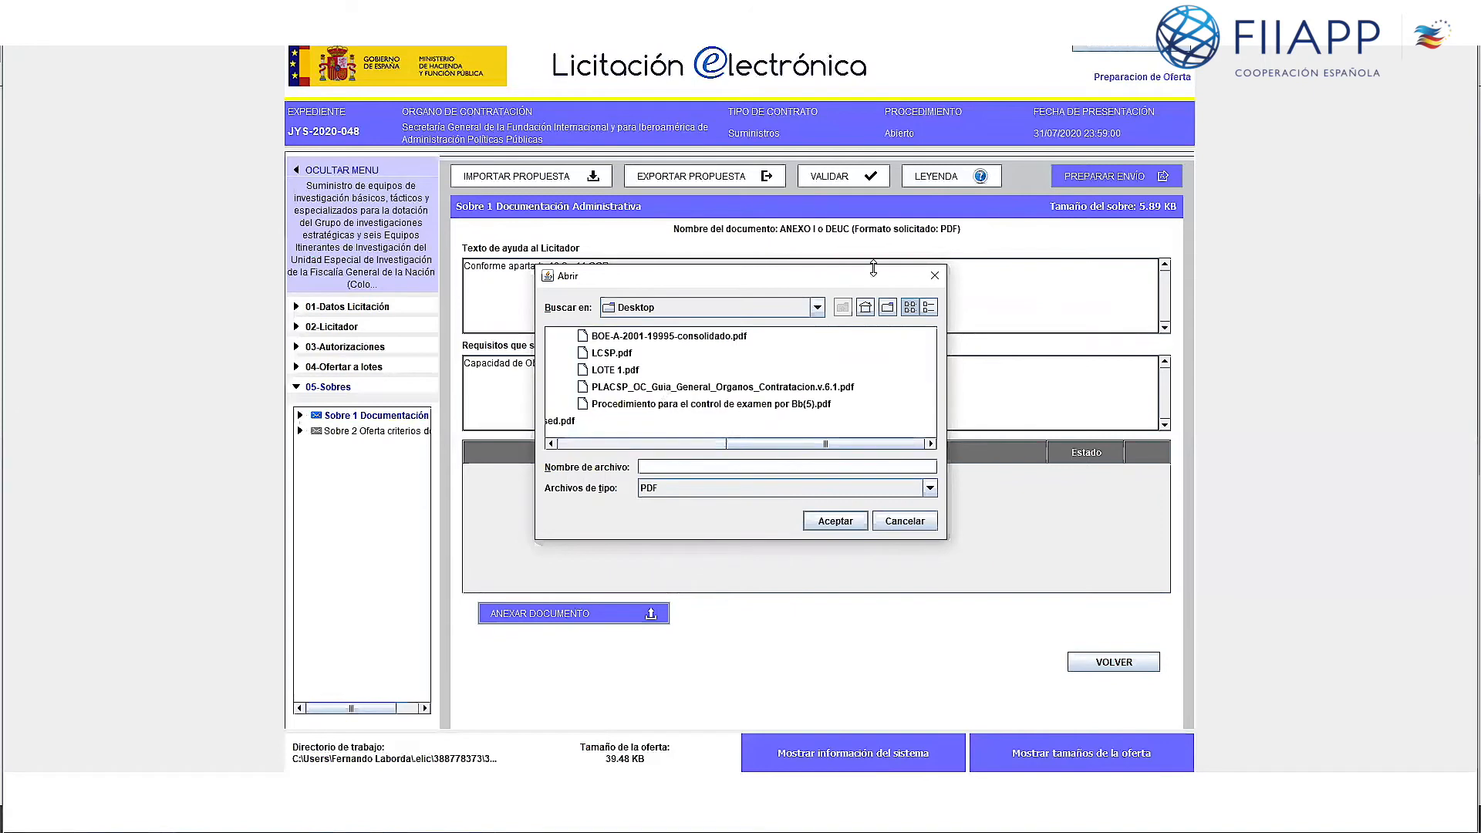
left_click(934, 275)
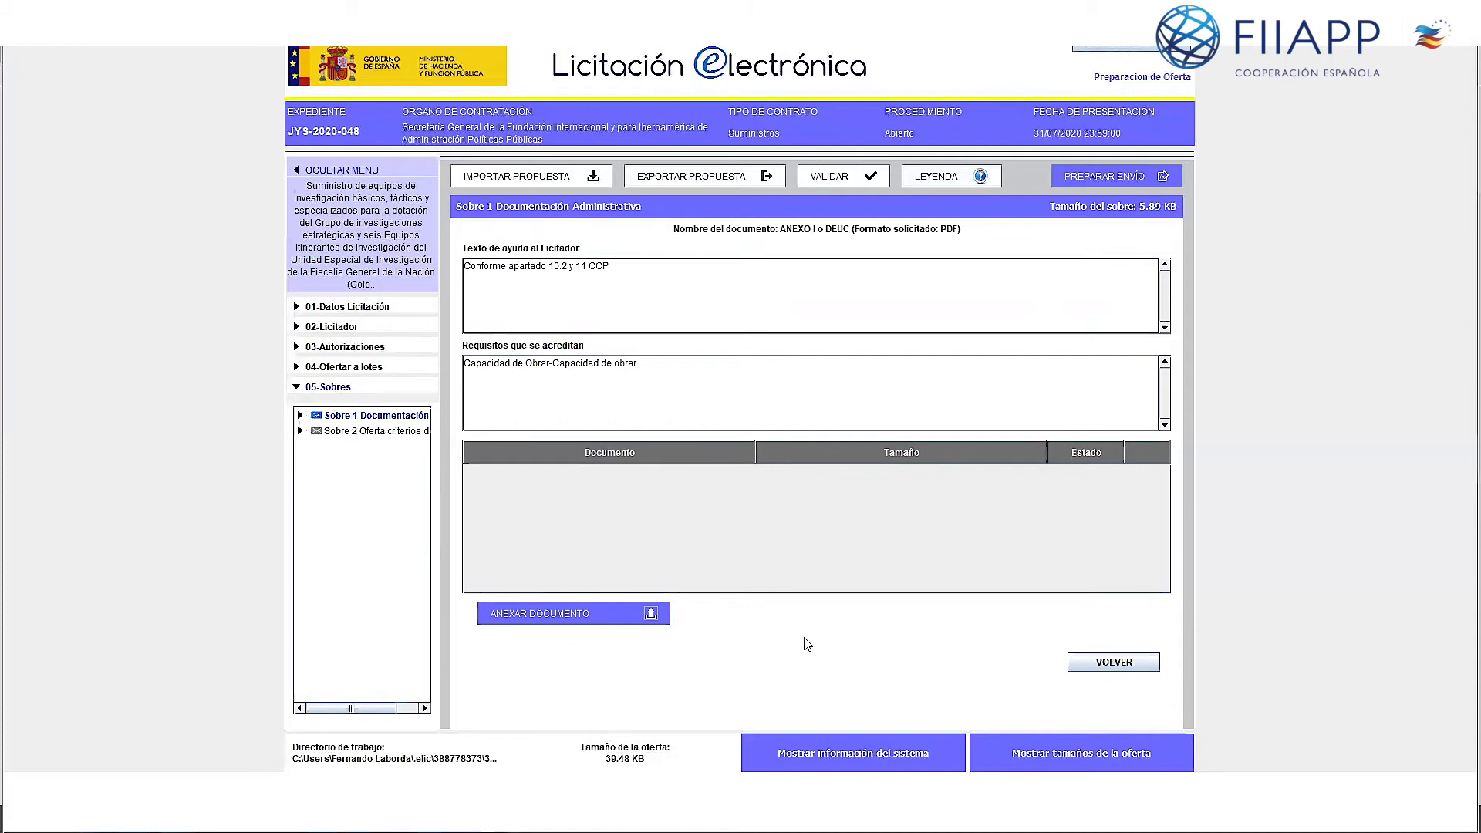
left_click(1073, 663)
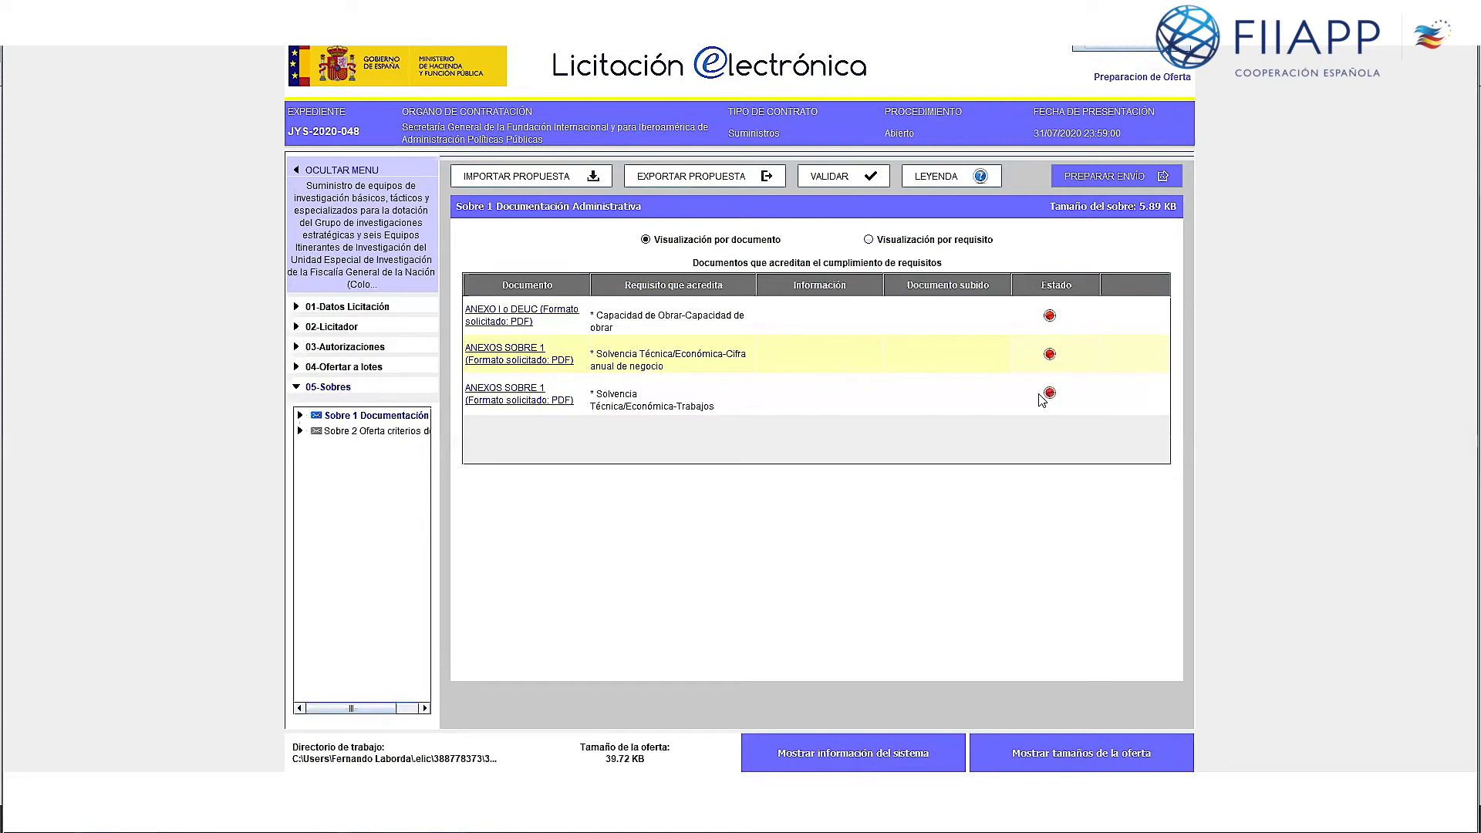
Step: Open the Sobre 2 offer-criteria envelope and scroll through its document list
left_click(348, 435)
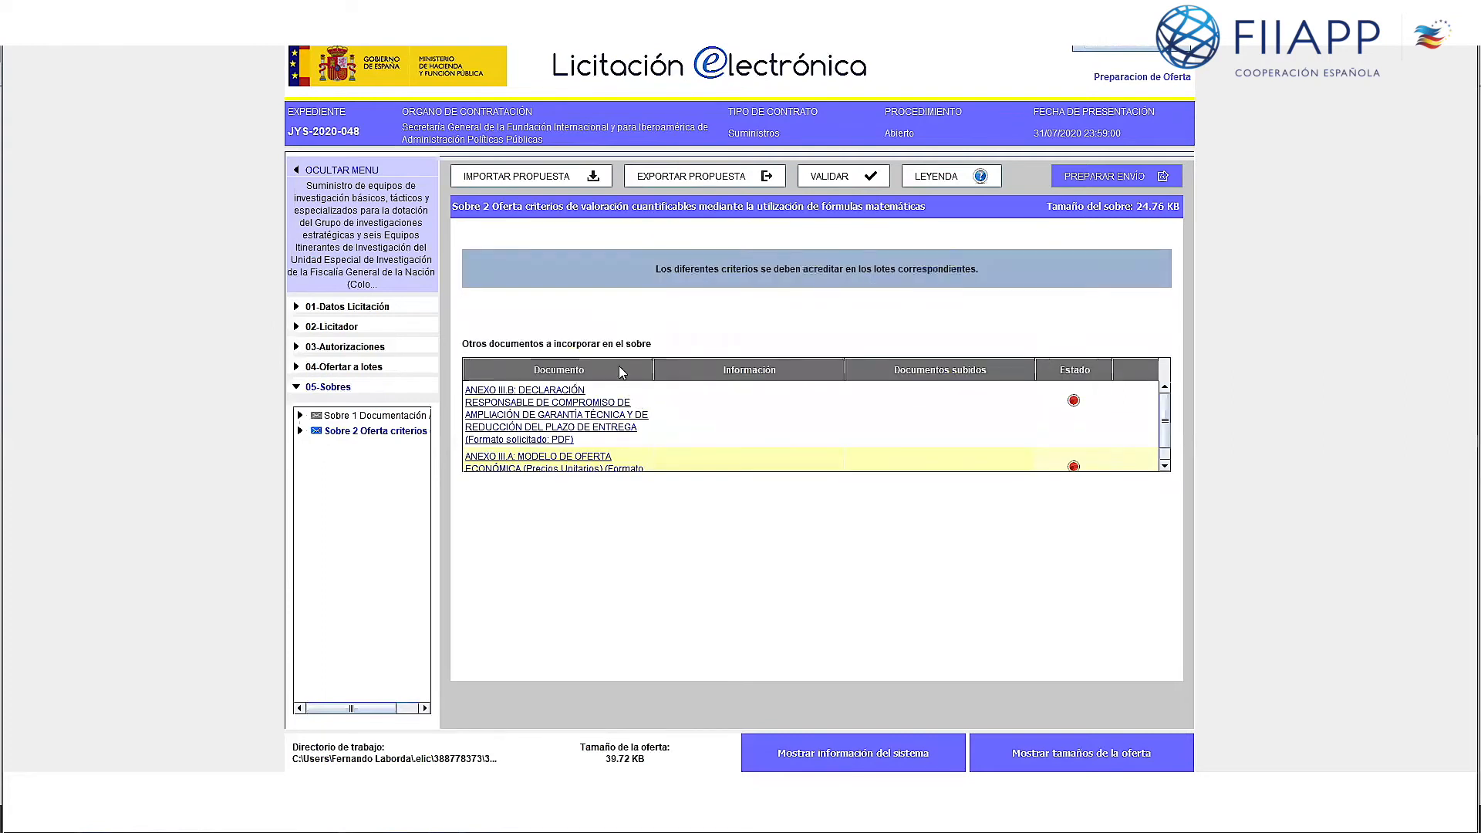
scroll(523, 400, "down", 1)
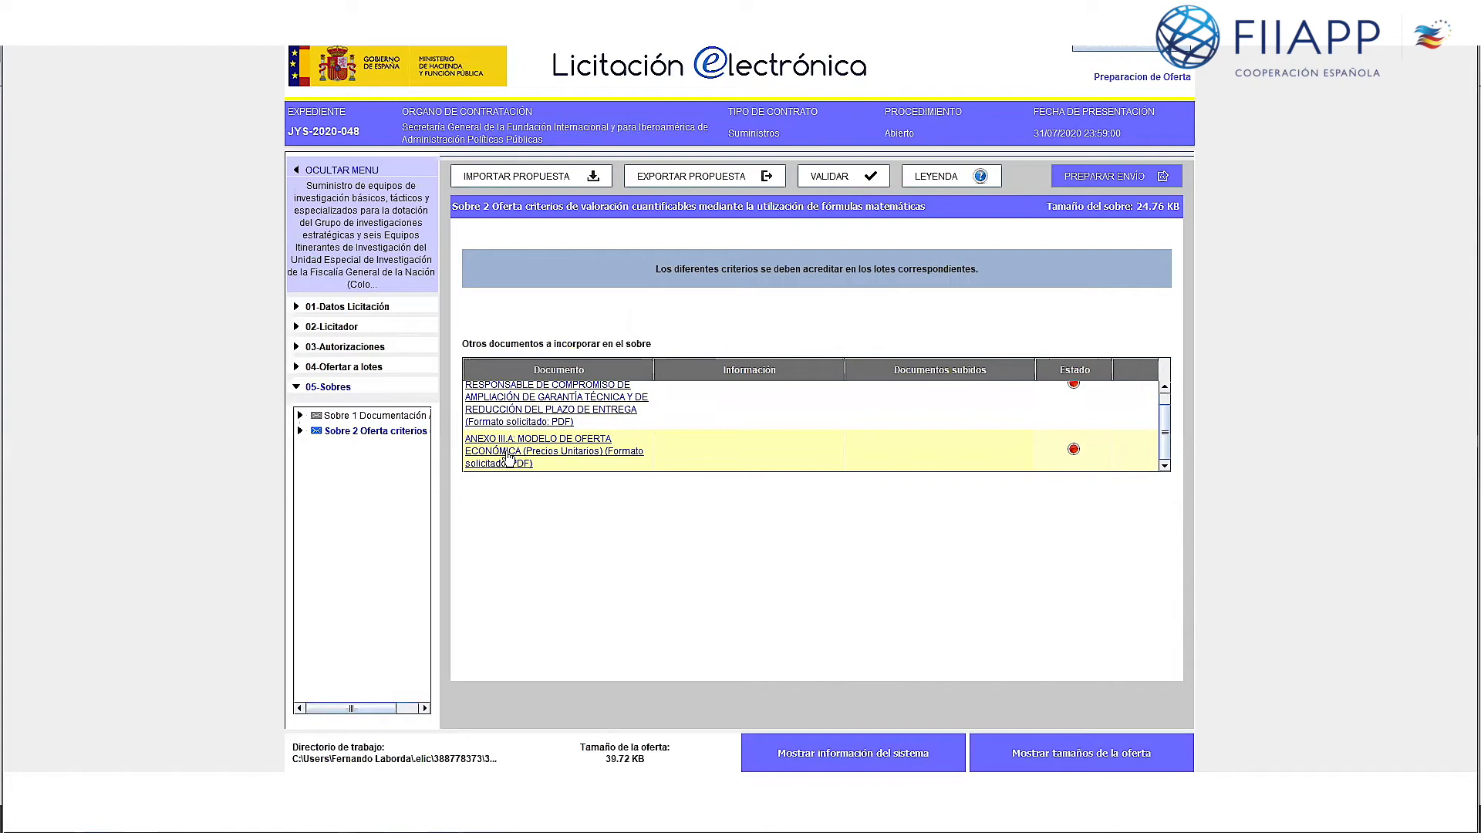
scroll(529, 449, "up", 1)
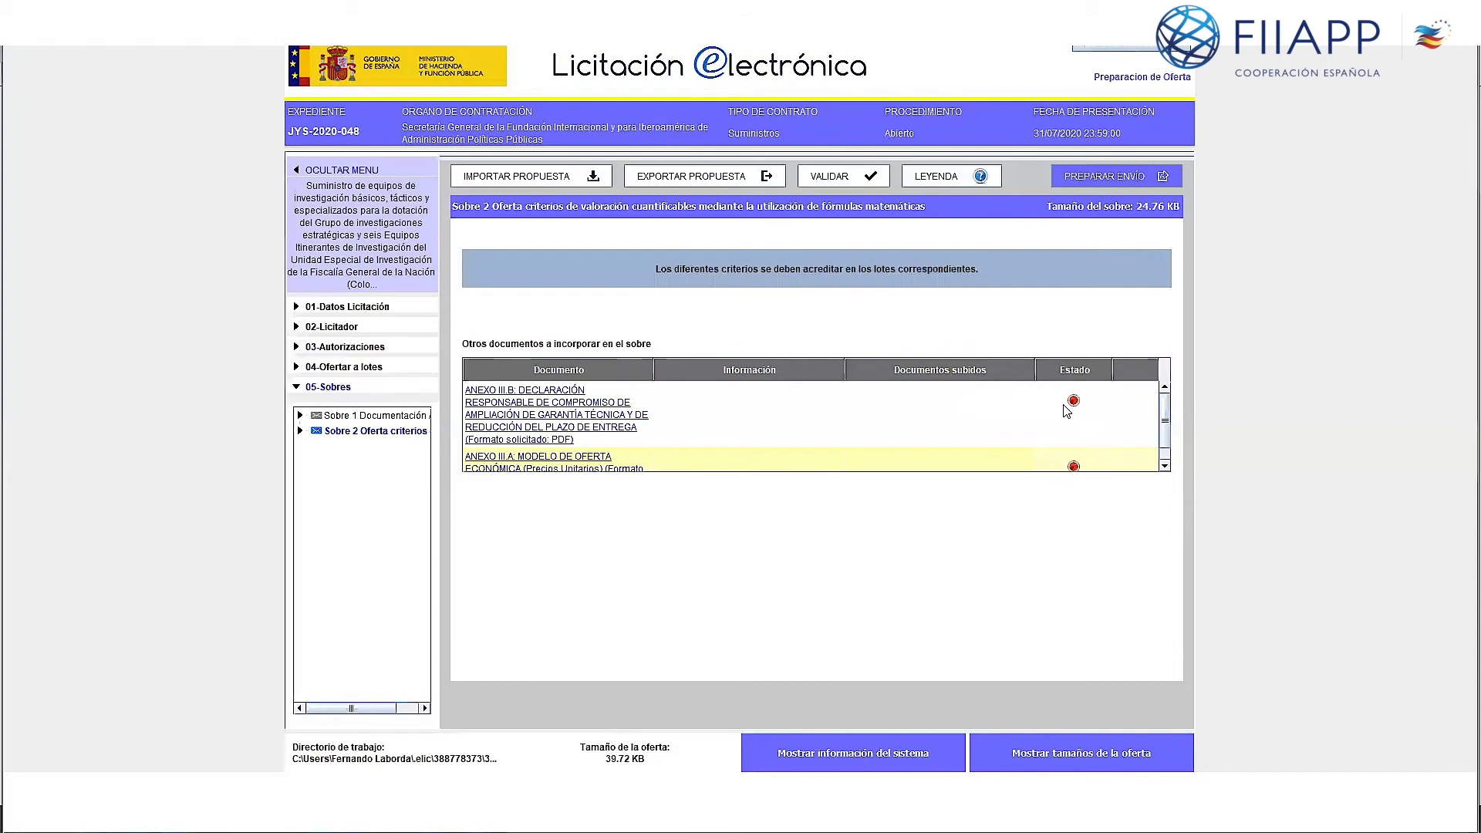
scroll(1067, 412, "down", 1)
Step: Open the ANEXO III.A offer model requirement, cancel attaching a file, and return to the list
left_click(509, 455)
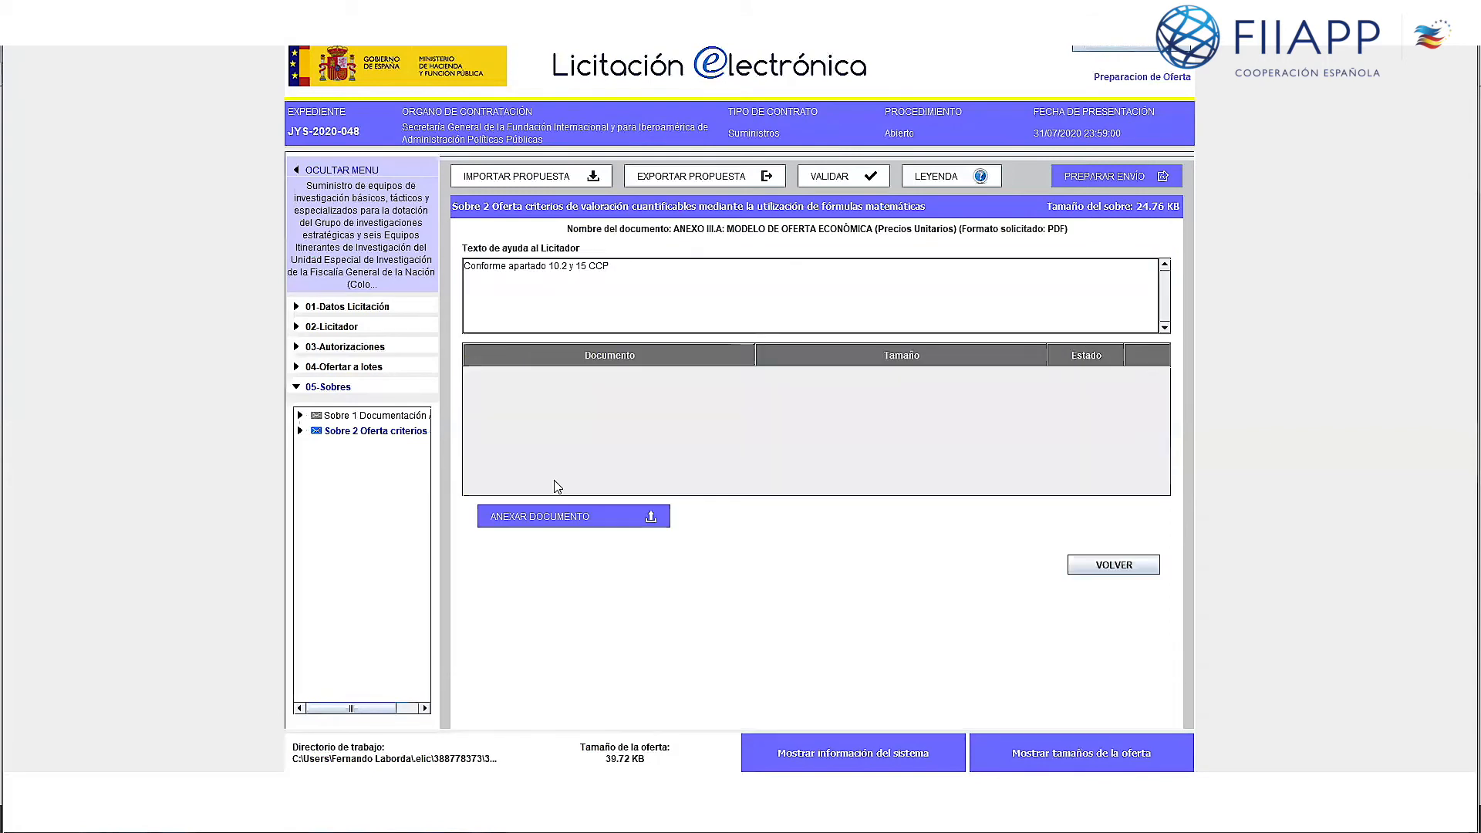
left_click(558, 518)
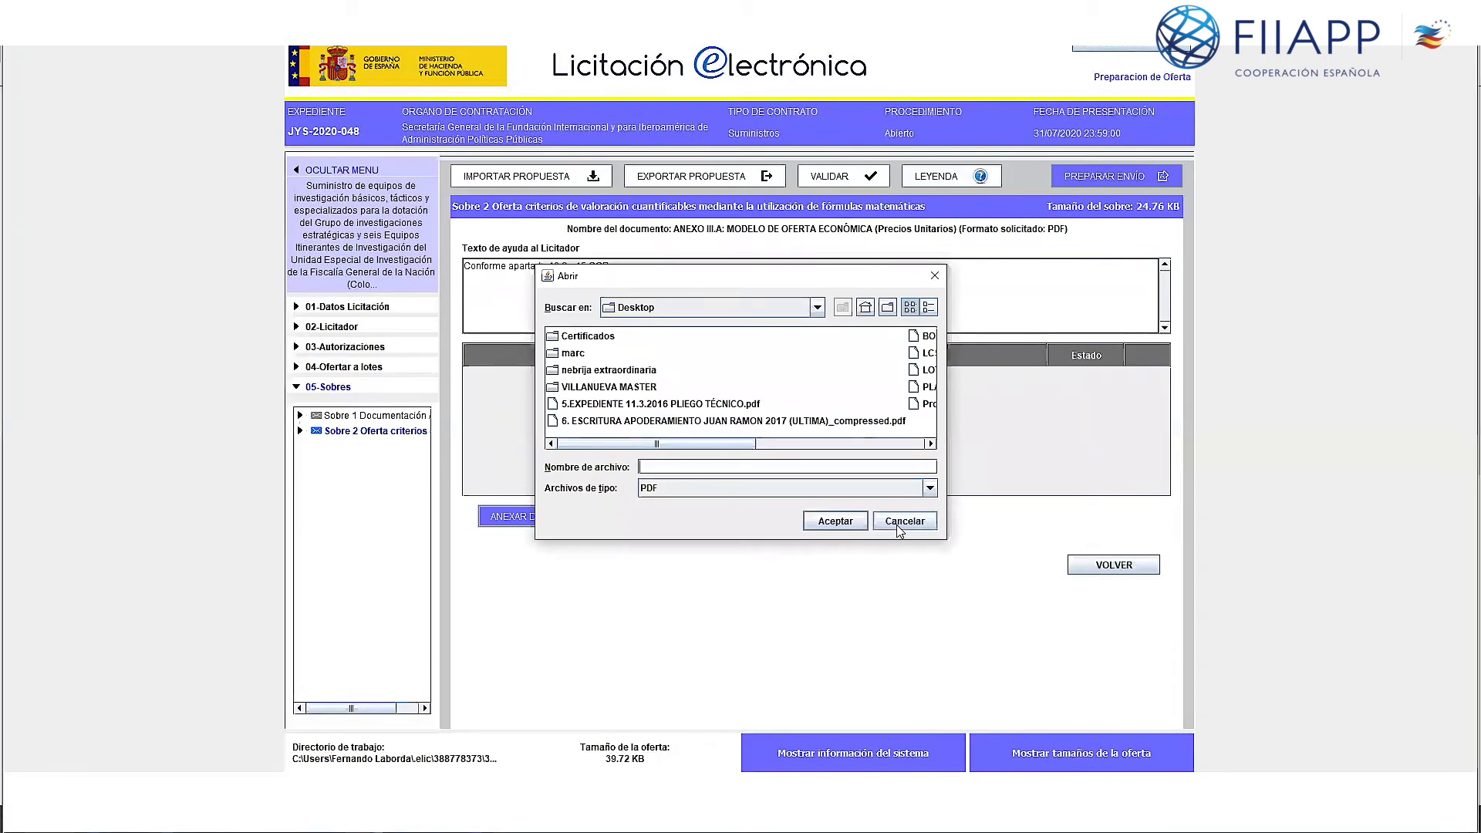
left_click(900, 525)
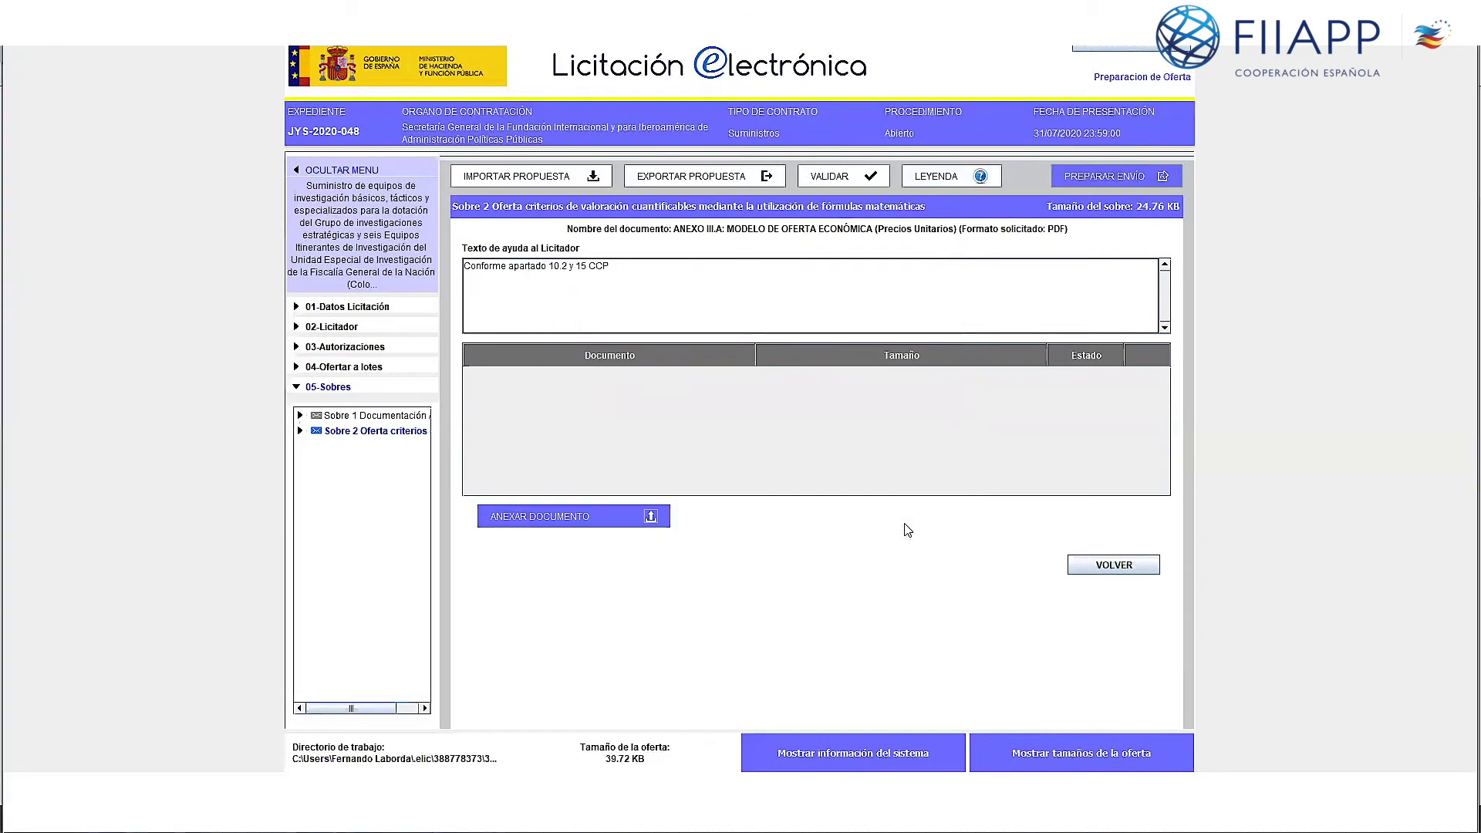
left_click(1111, 569)
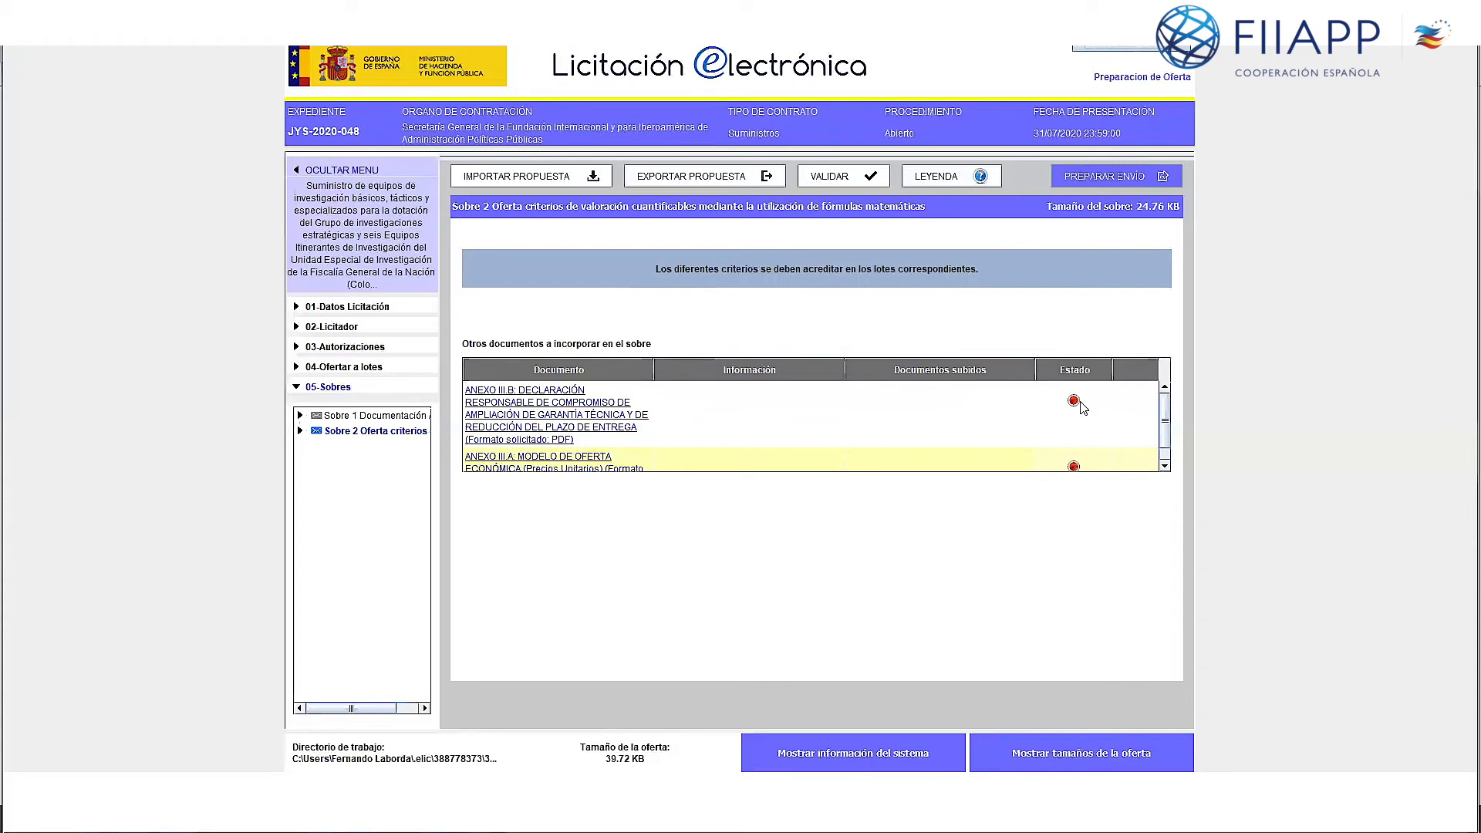
Step: Validate the bid, accept the Validación notice, and go to PREPARAR ENVÍO
left_click(845, 177)
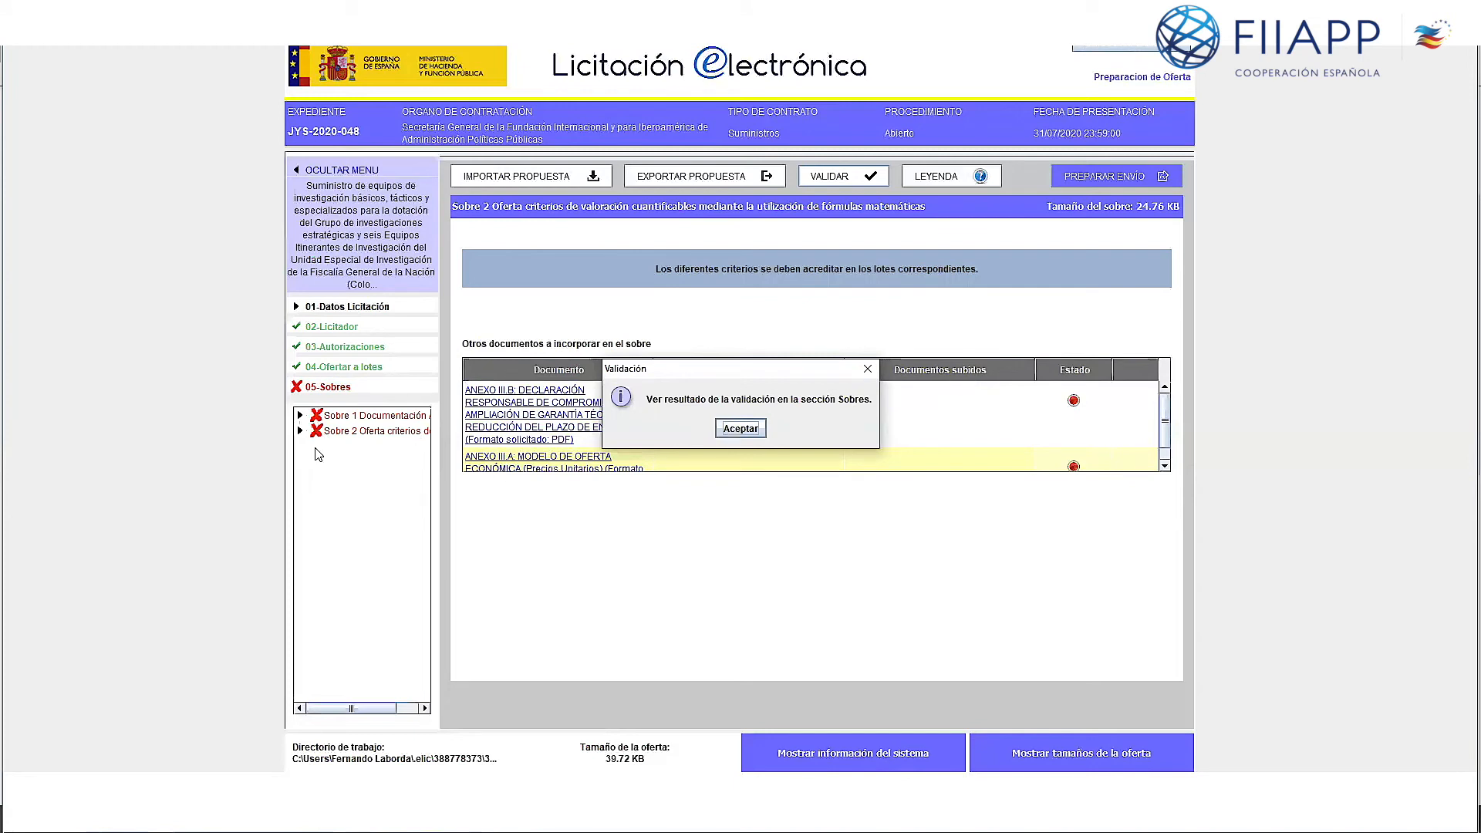
left_click(741, 429)
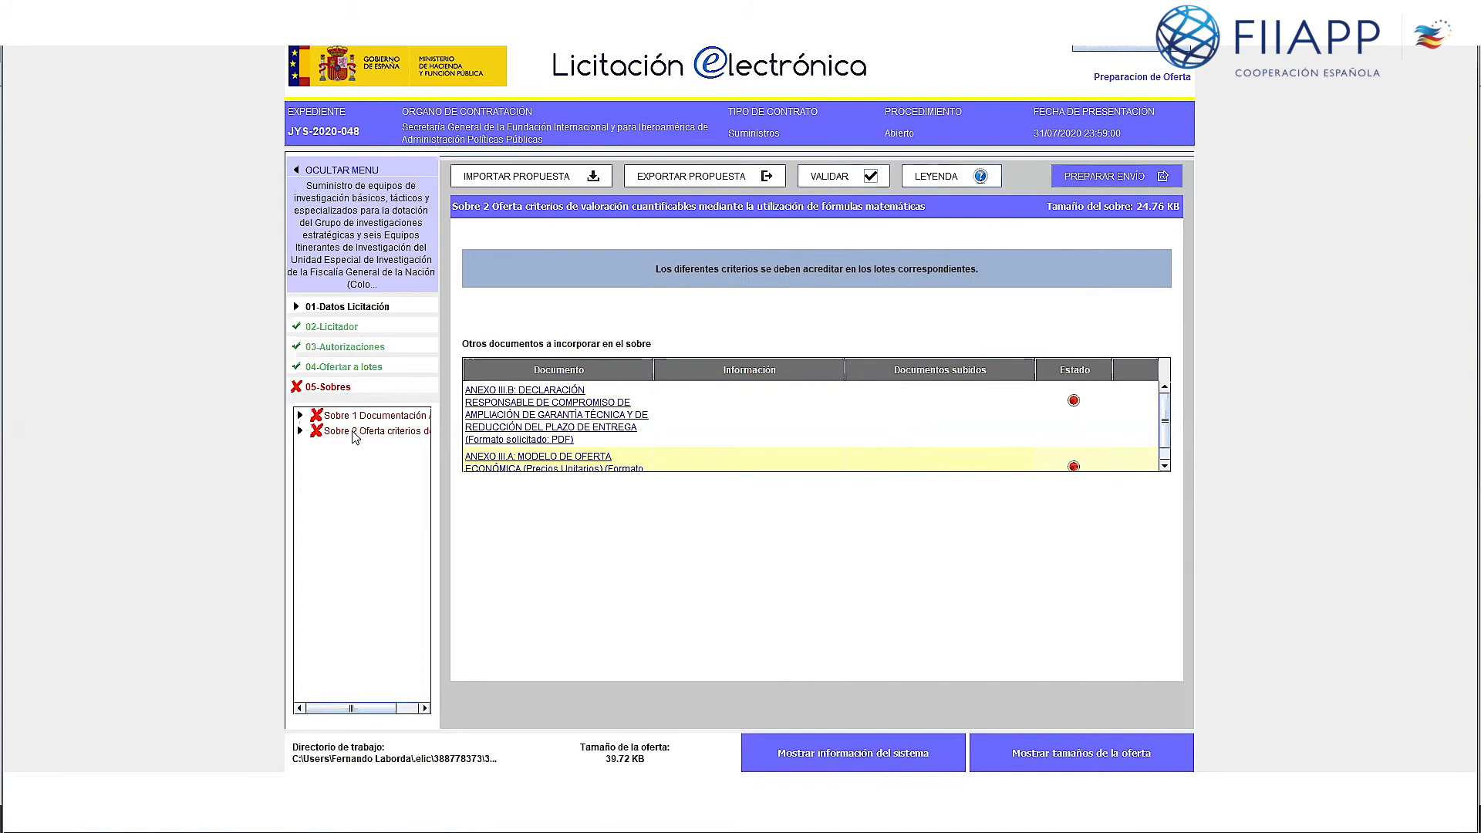
left_click(1079, 176)
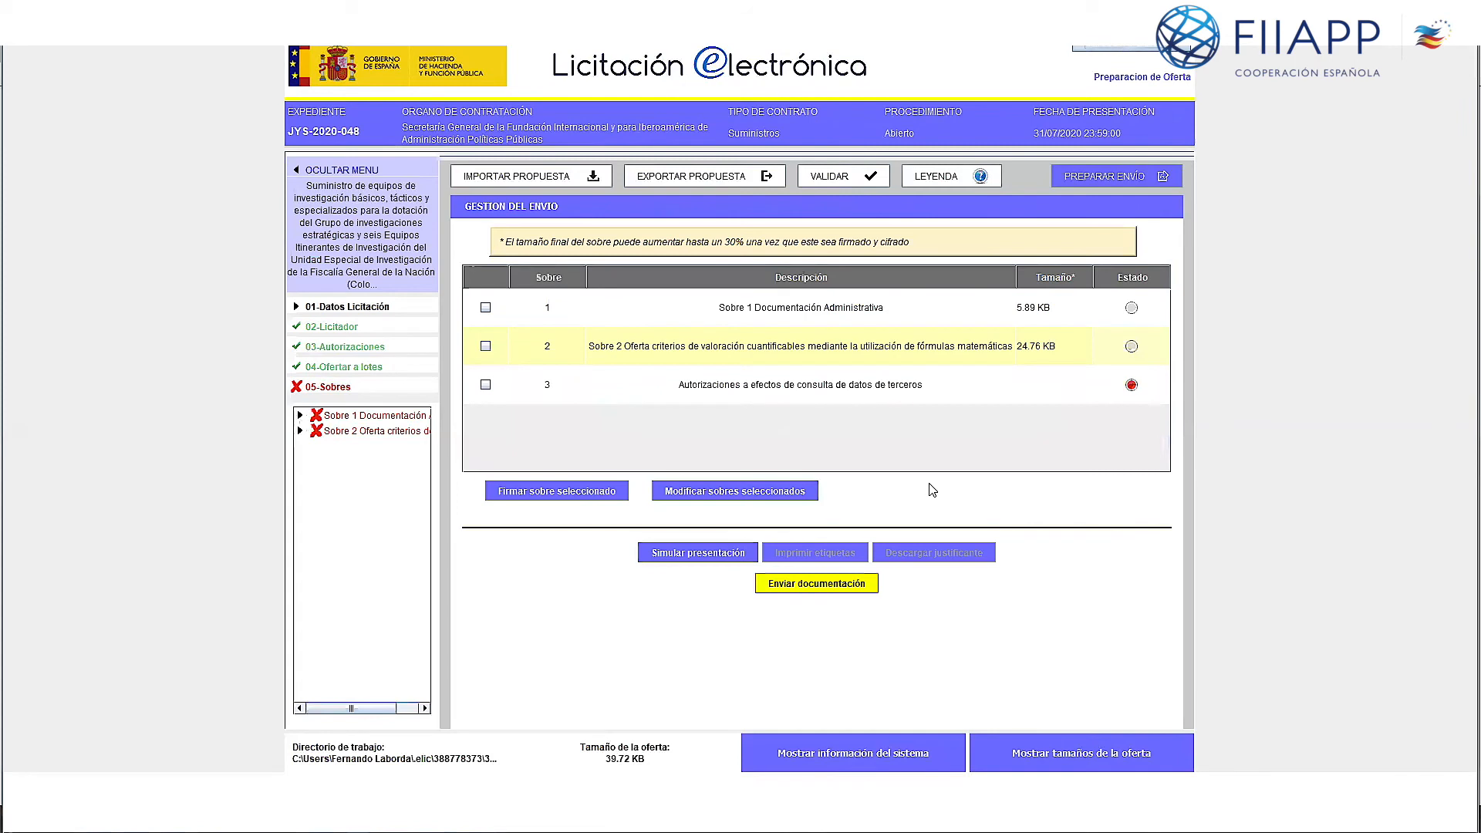
Step: Select the Sobre 1 Documentación Administrativa envelope and sign it
left_click(486, 306)
left_click(485, 346)
left_click(486, 384)
left_click(485, 307)
left_click(485, 307)
left_click(550, 495)
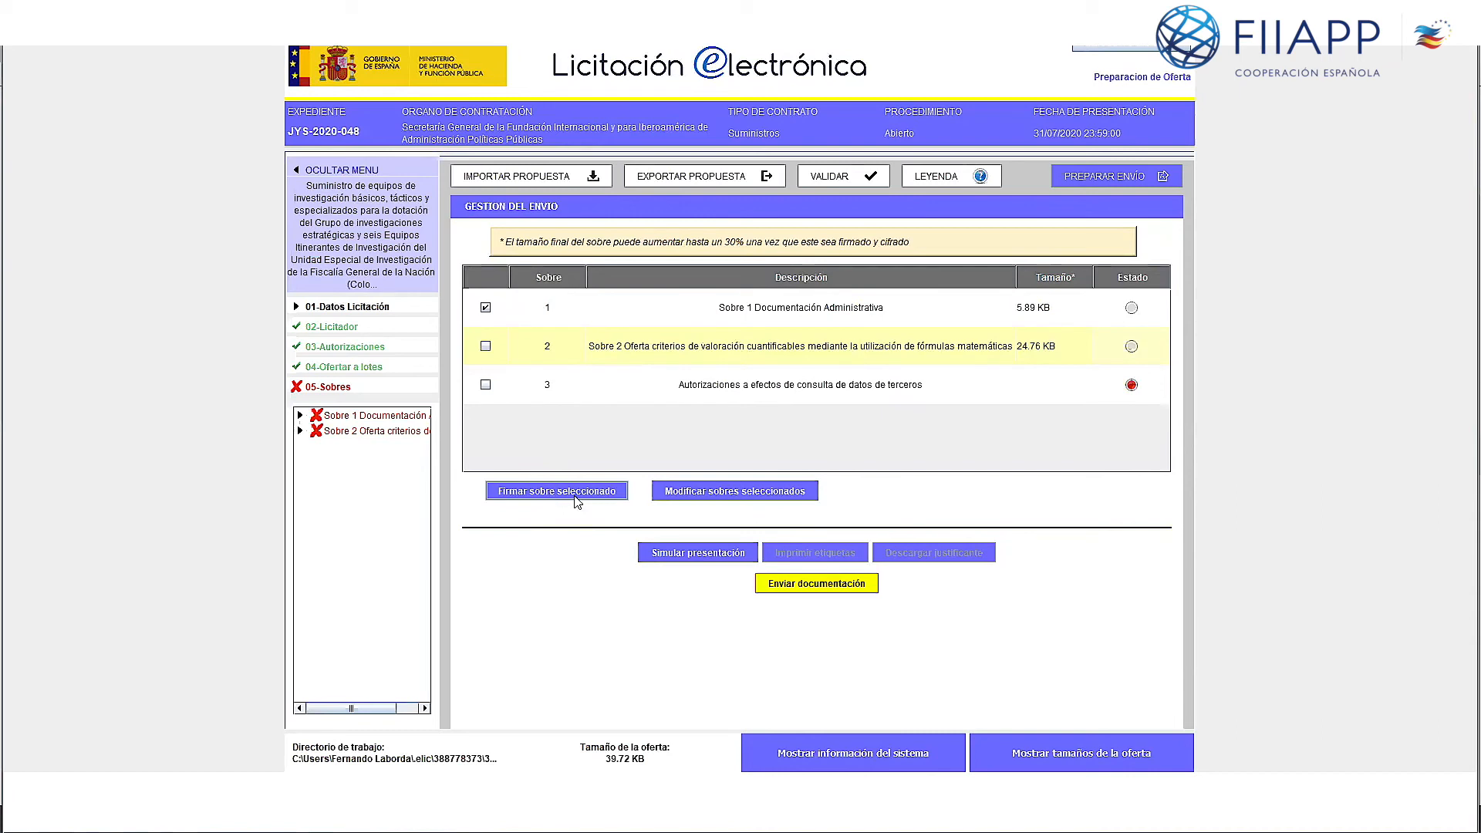
Step: Try sending the documentation and dismiss the Datos incompletos error
left_click(802, 594)
left_click(802, 587)
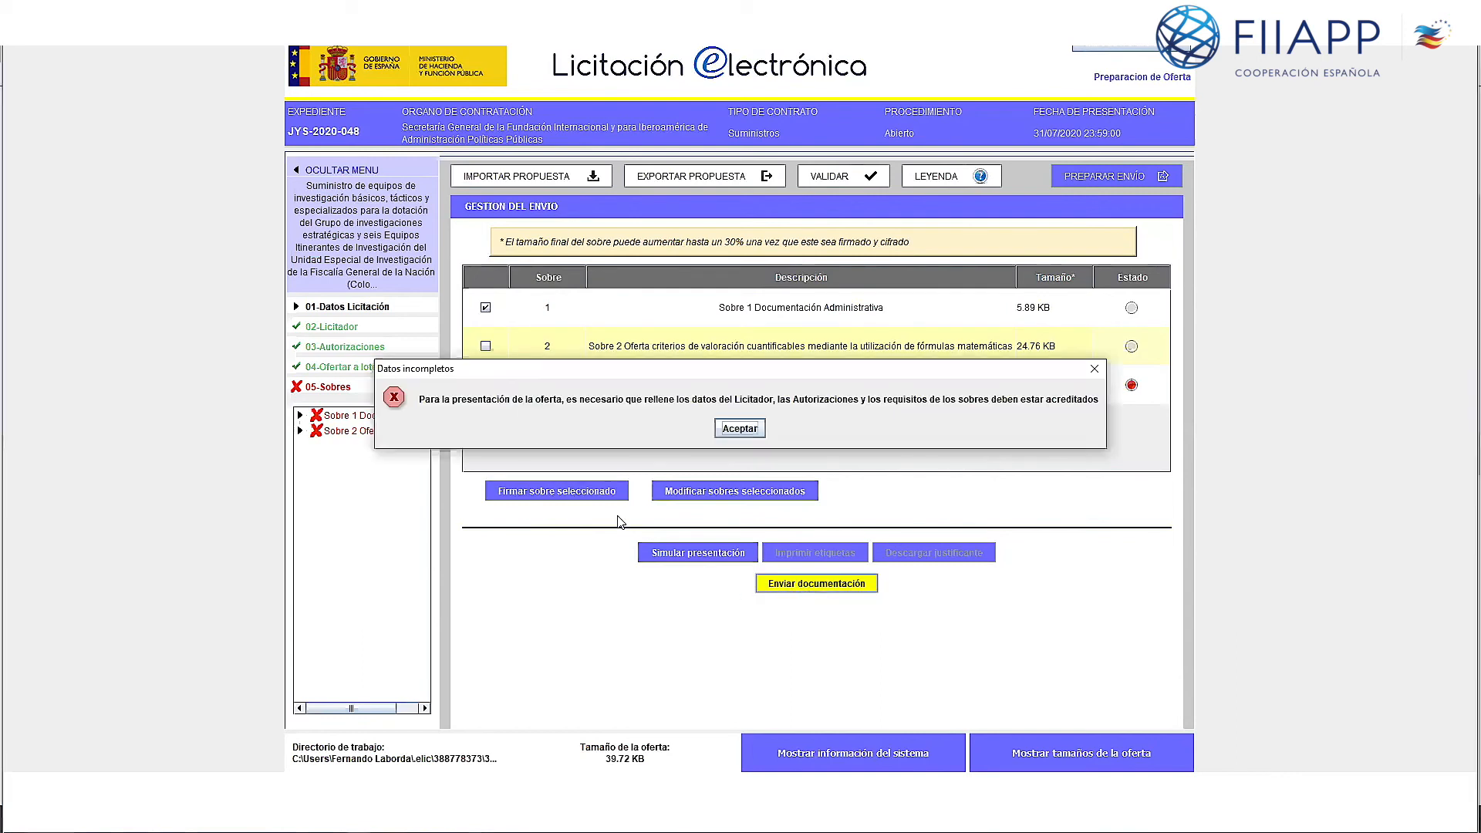
left_click(737, 429)
Step: Retry sending with Sobre 2, dismiss the error, then select the third-party authorizations envelope
left_click(485, 345)
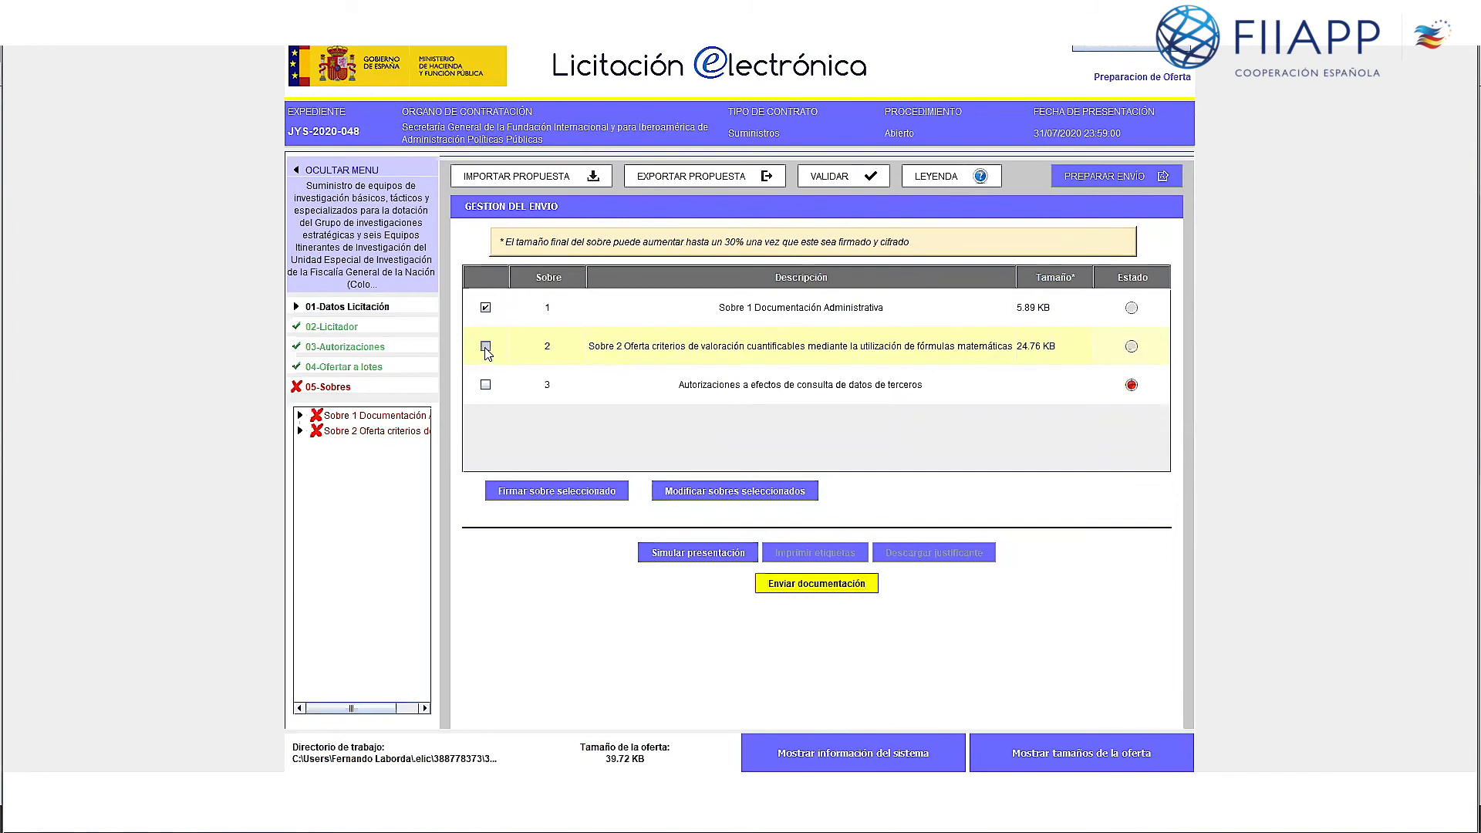
left_click(817, 591)
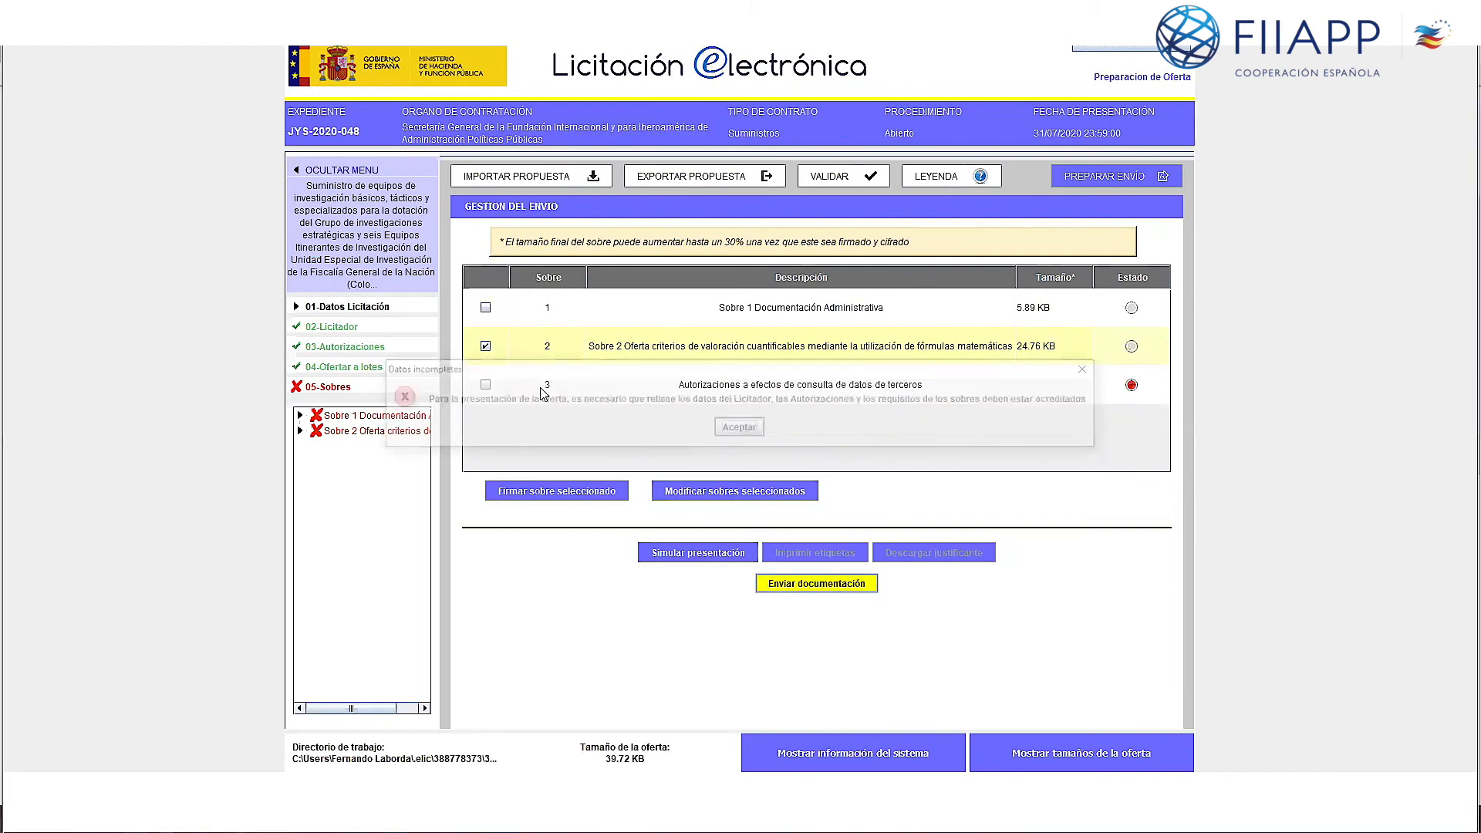
left_click(739, 429)
left_click(485, 384)
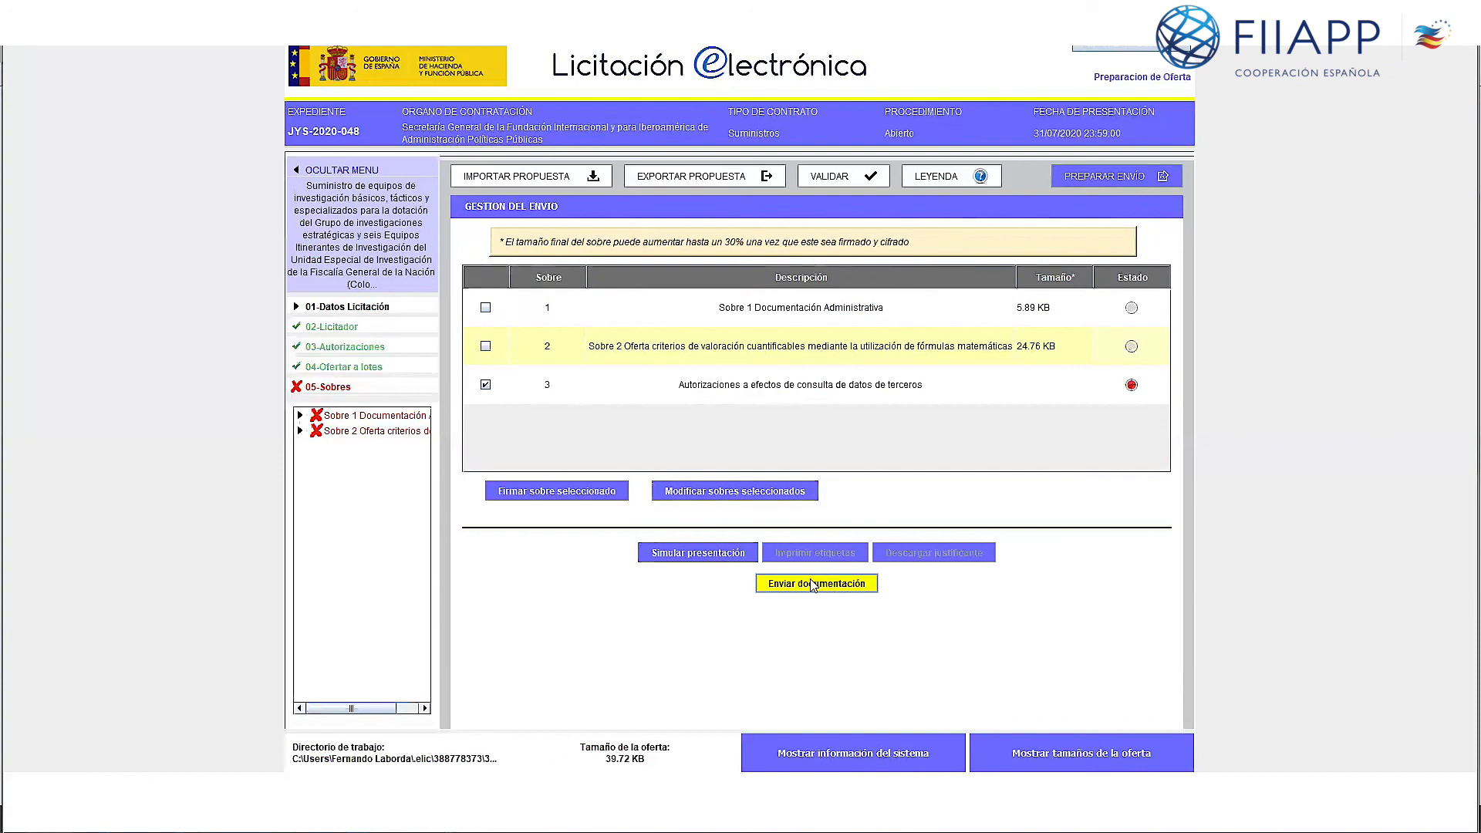
Step: Close the Licitación Electrónica window to return to the JYS-2020-048 expediente page
left_click(1123, 51)
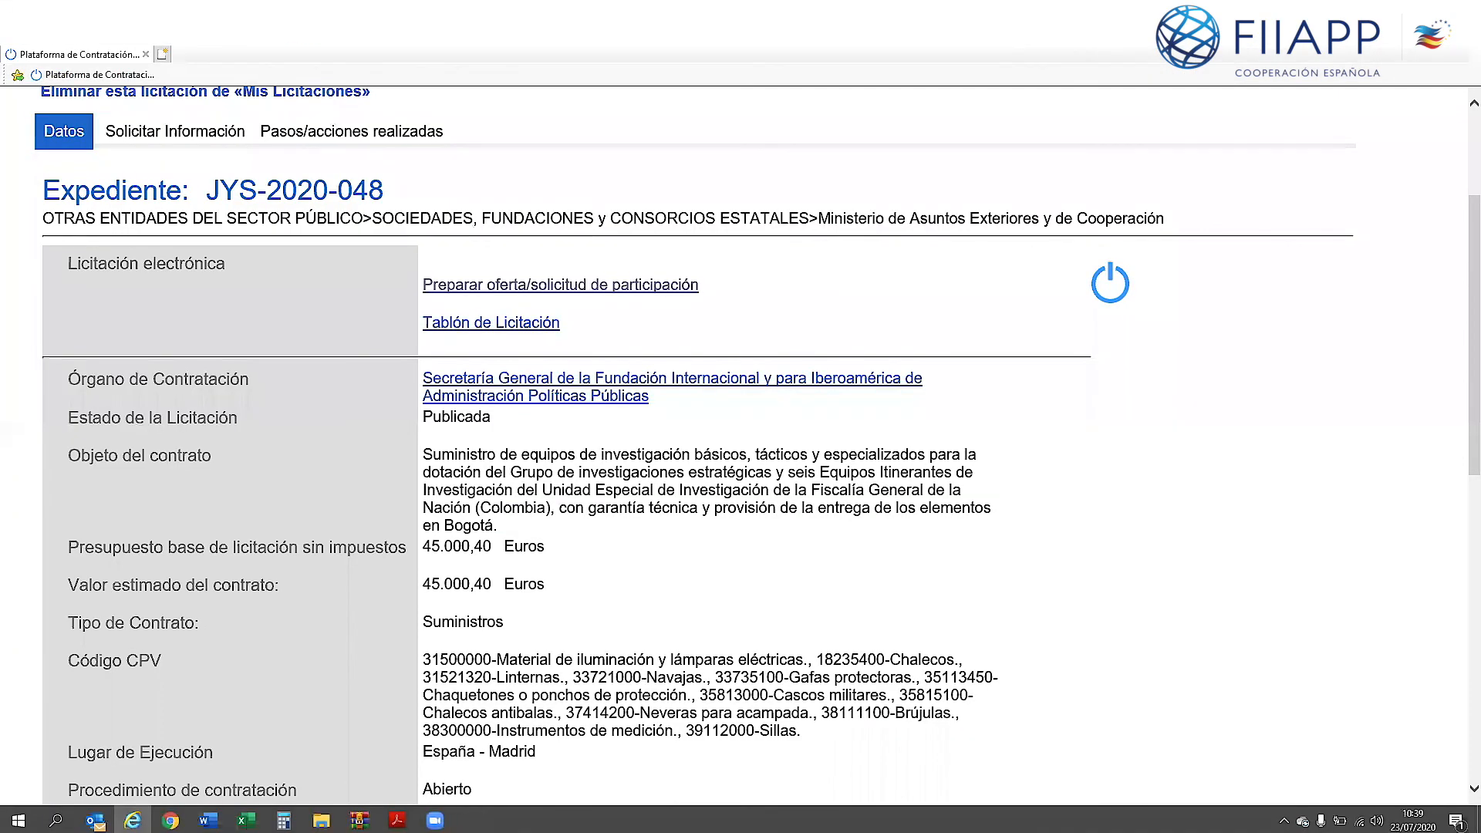